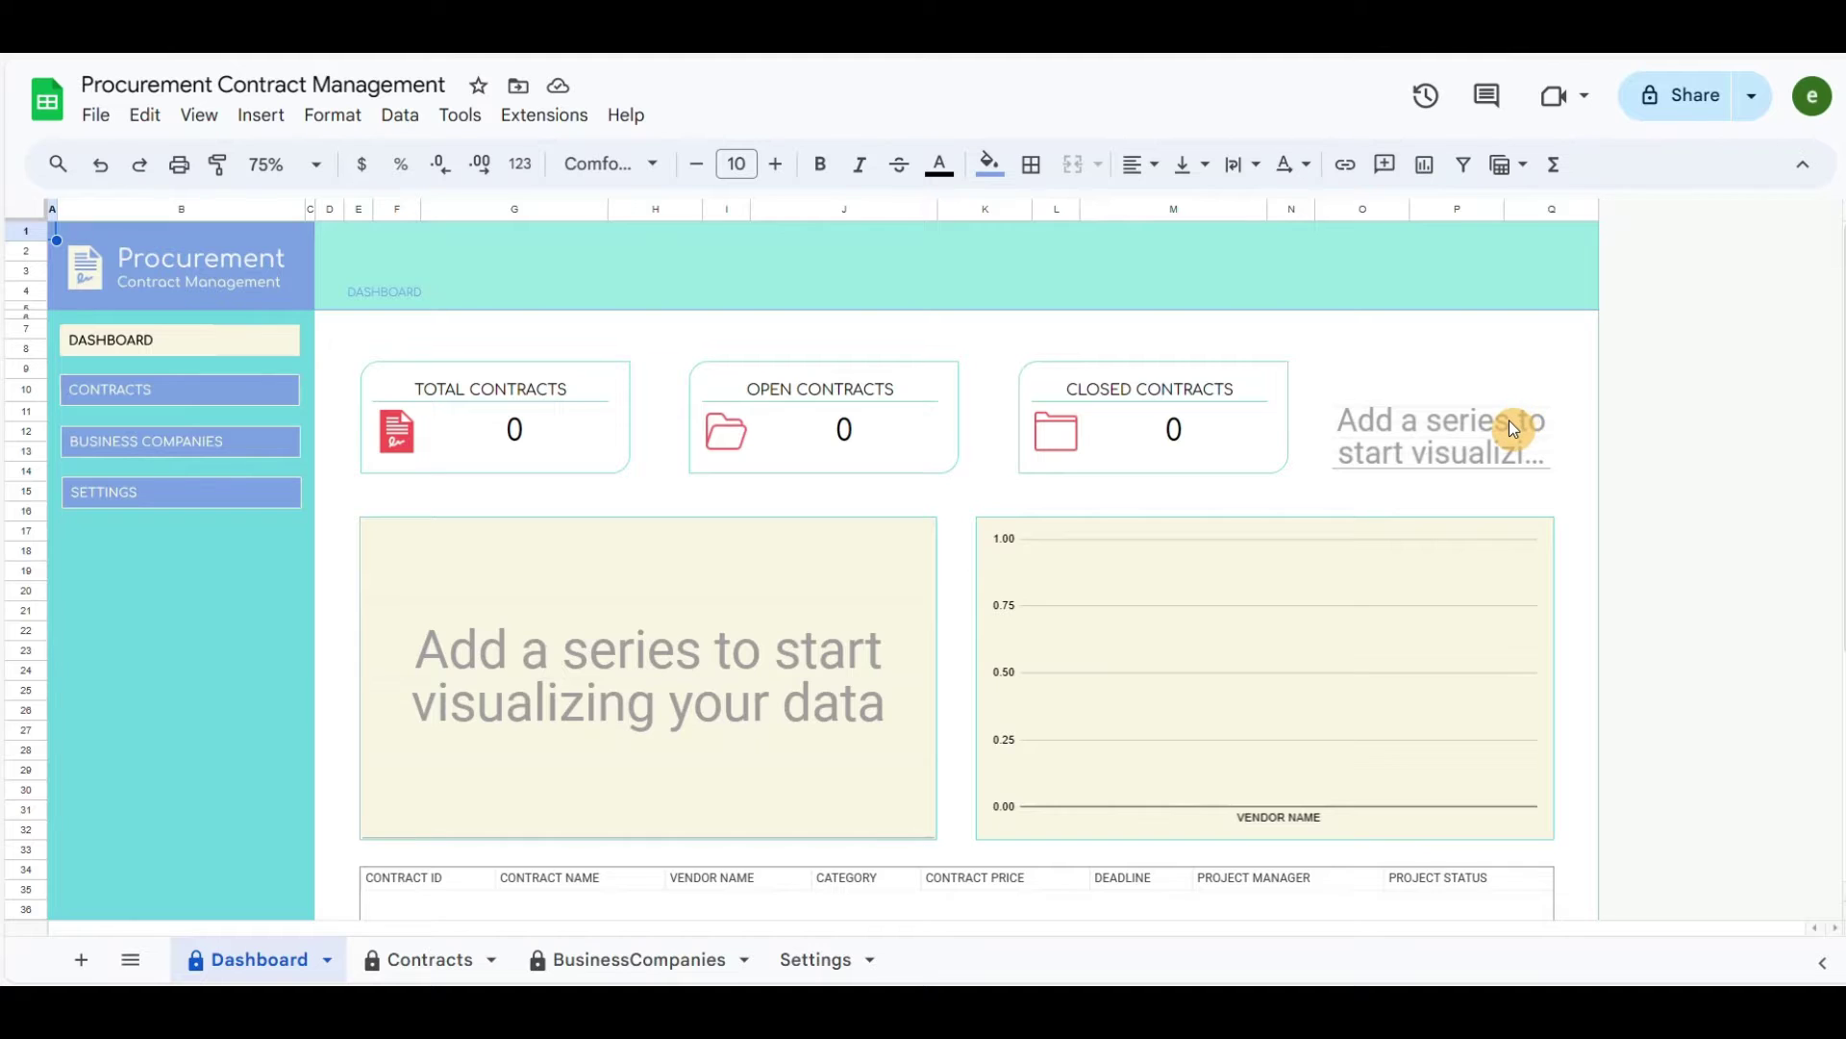
Switch to the Contracts sheet and check its still-empty Contract Type dropdown.
{"action": "scroll", "coordinate": [1509, 422], "scroll_direction": "down", "scroll_amount": 5}
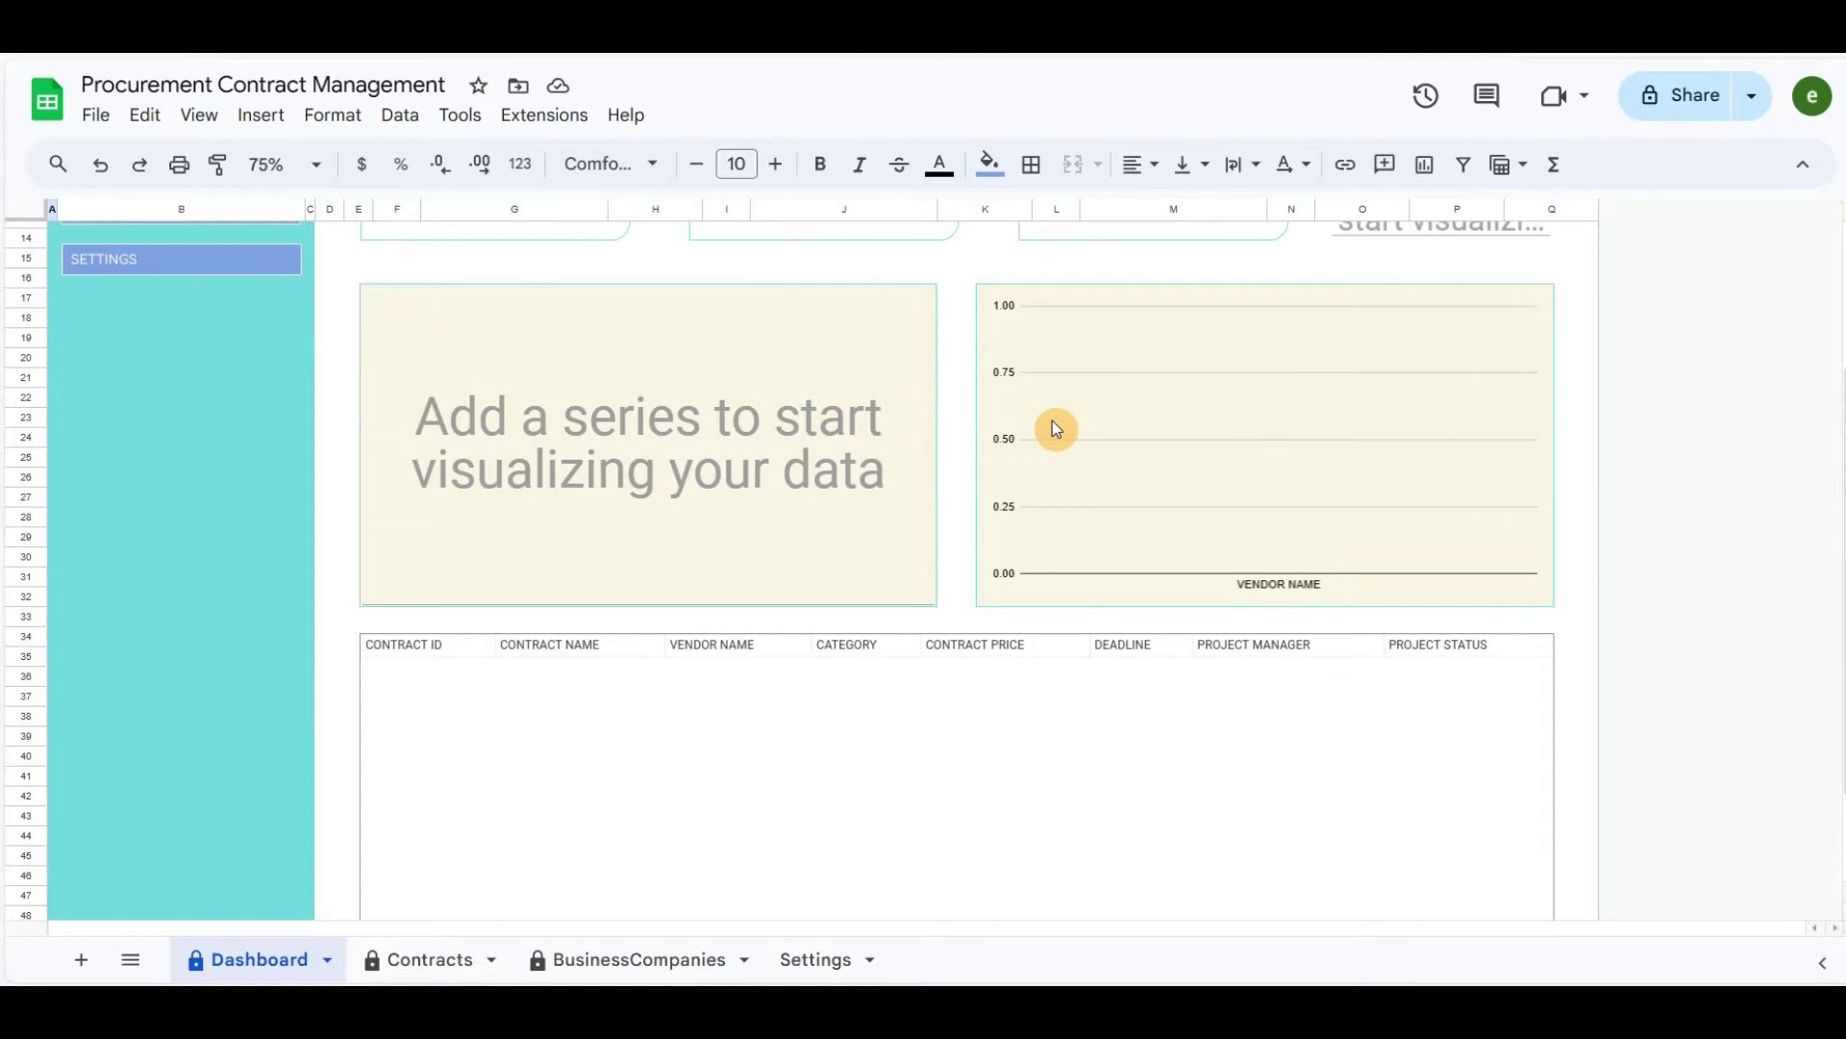
{"action": "scroll", "coordinate": [1056, 429], "scroll_direction": "down", "scroll_amount": 2}
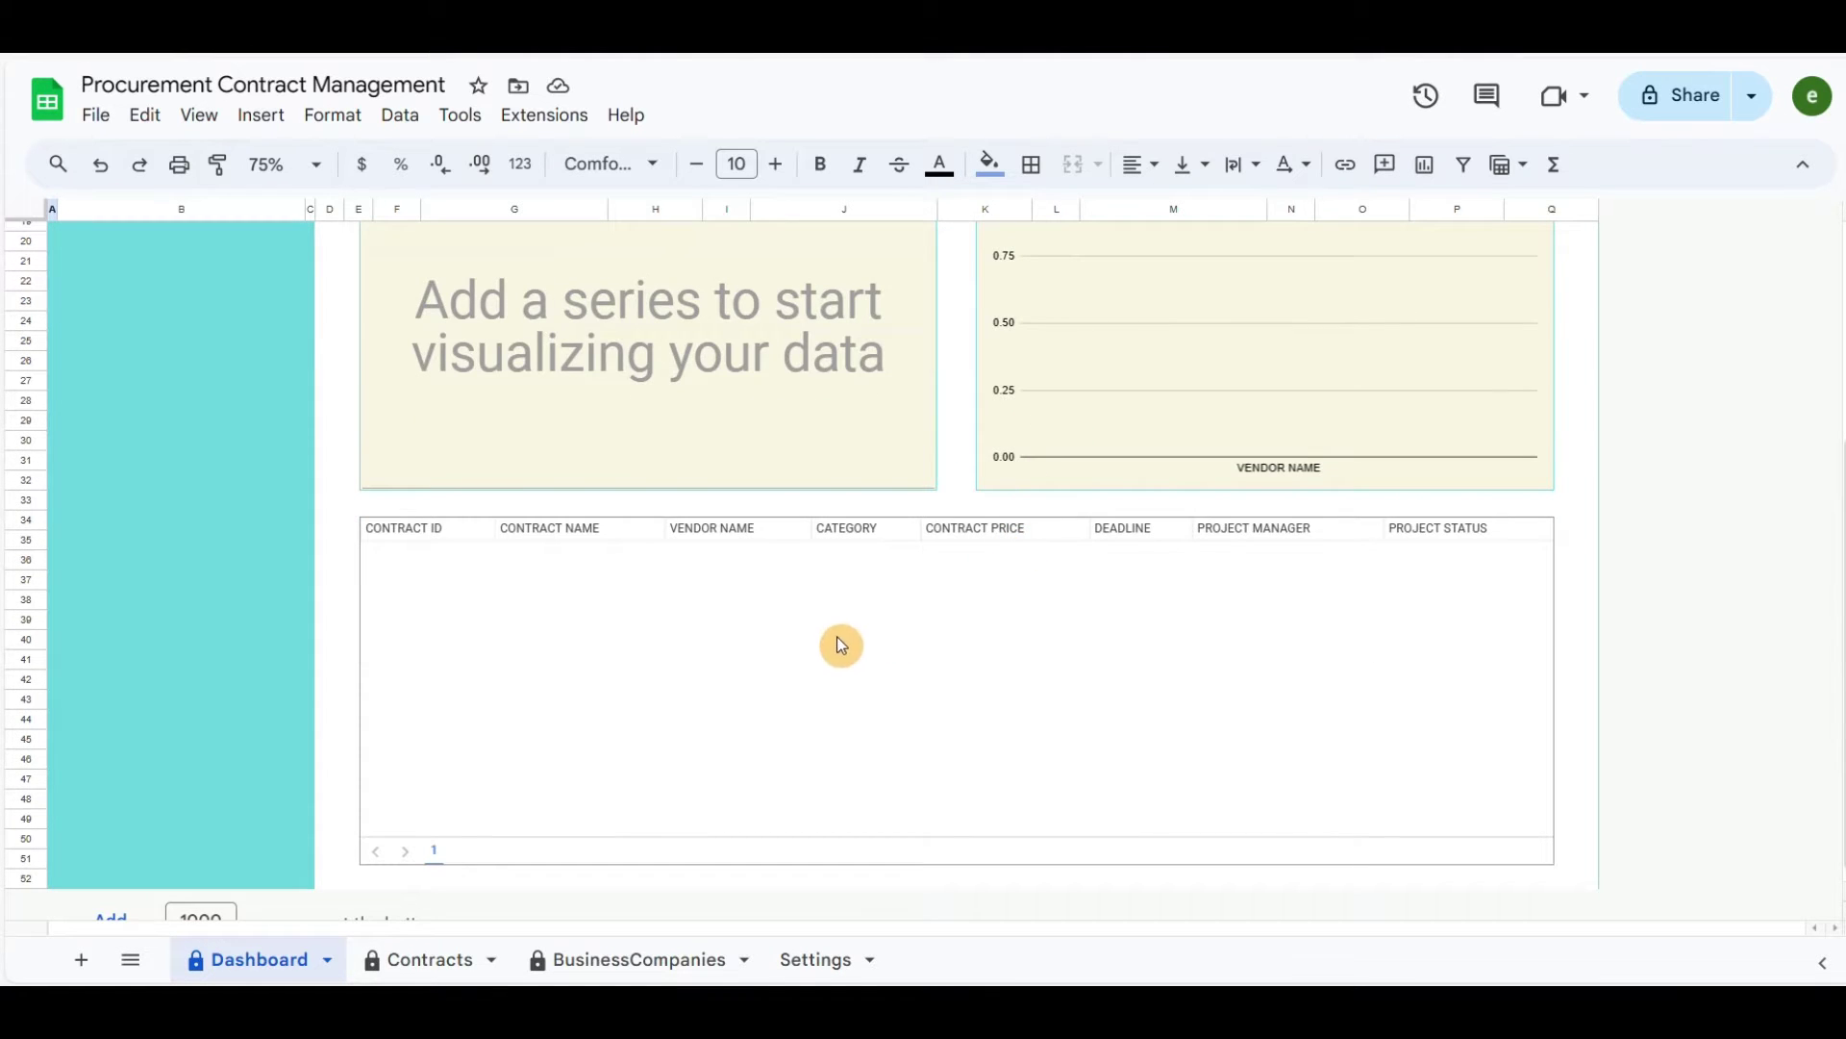
{"action": "scroll", "coordinate": [837, 636], "scroll_direction": "up", "scroll_amount": 5}
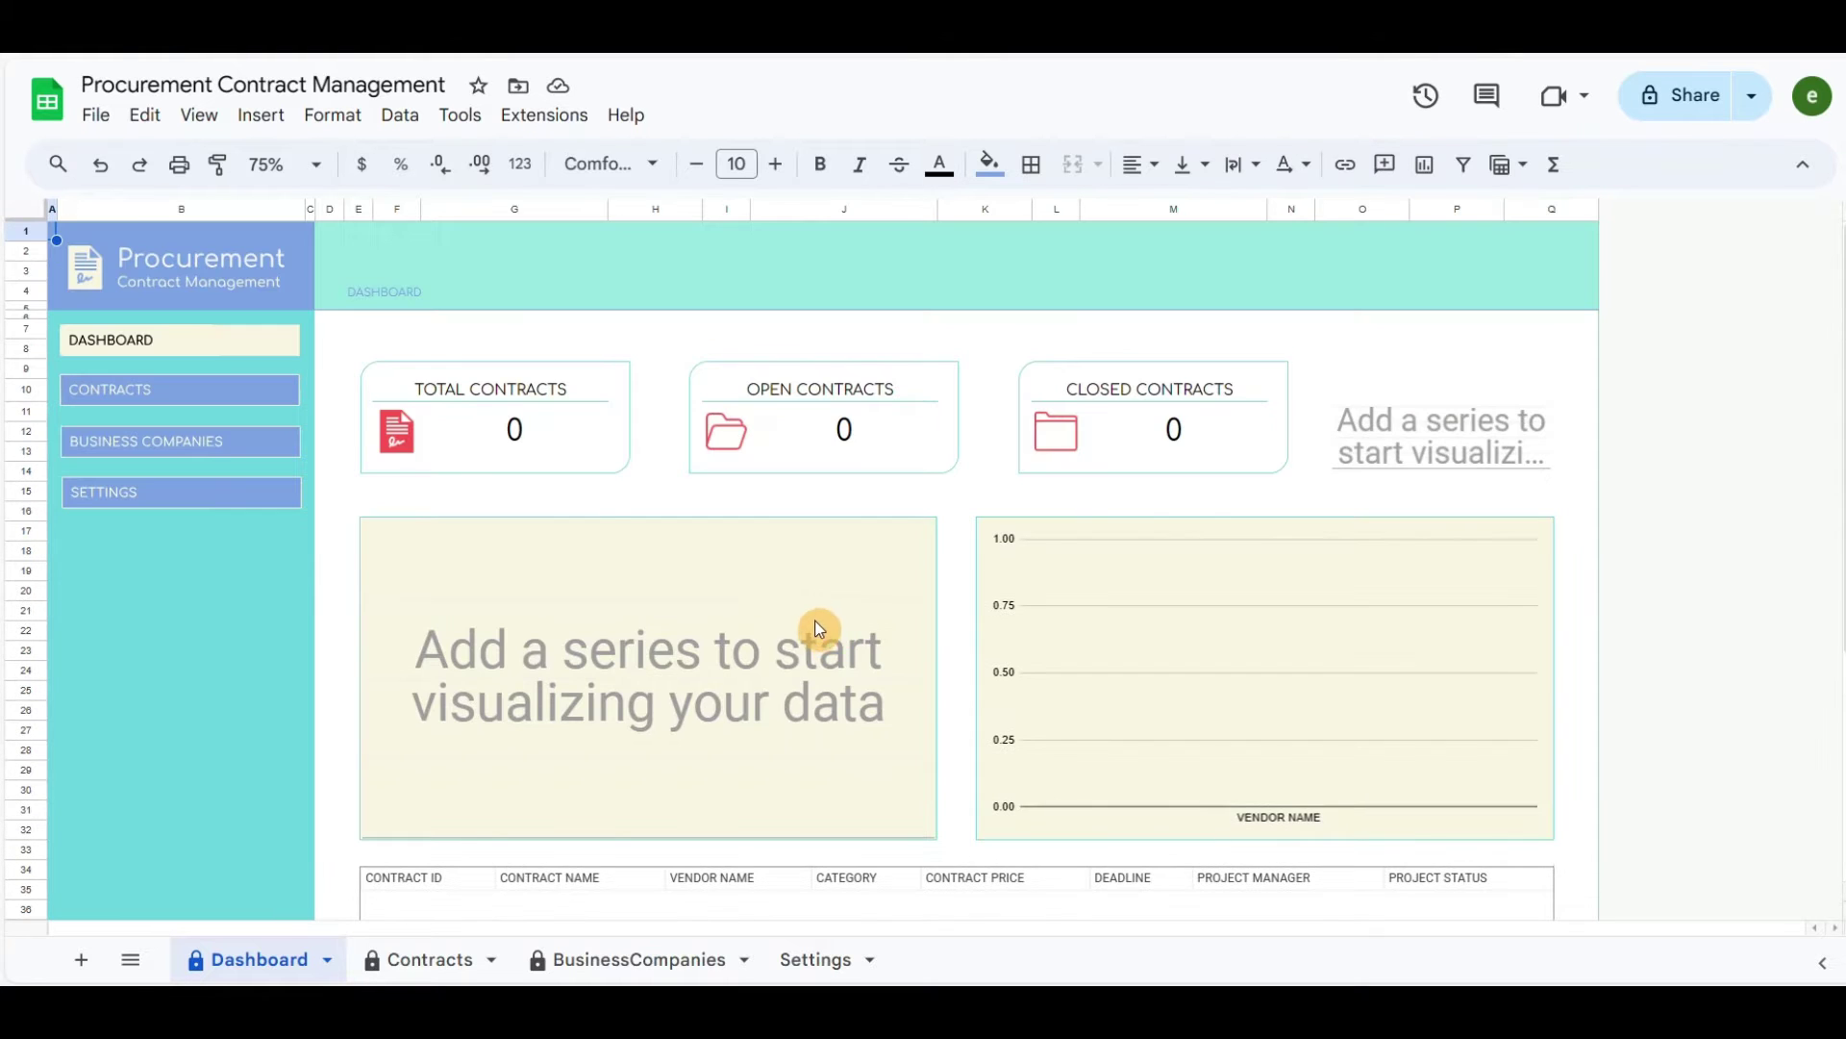
{"action": "left_click", "coordinate": [133, 391]}
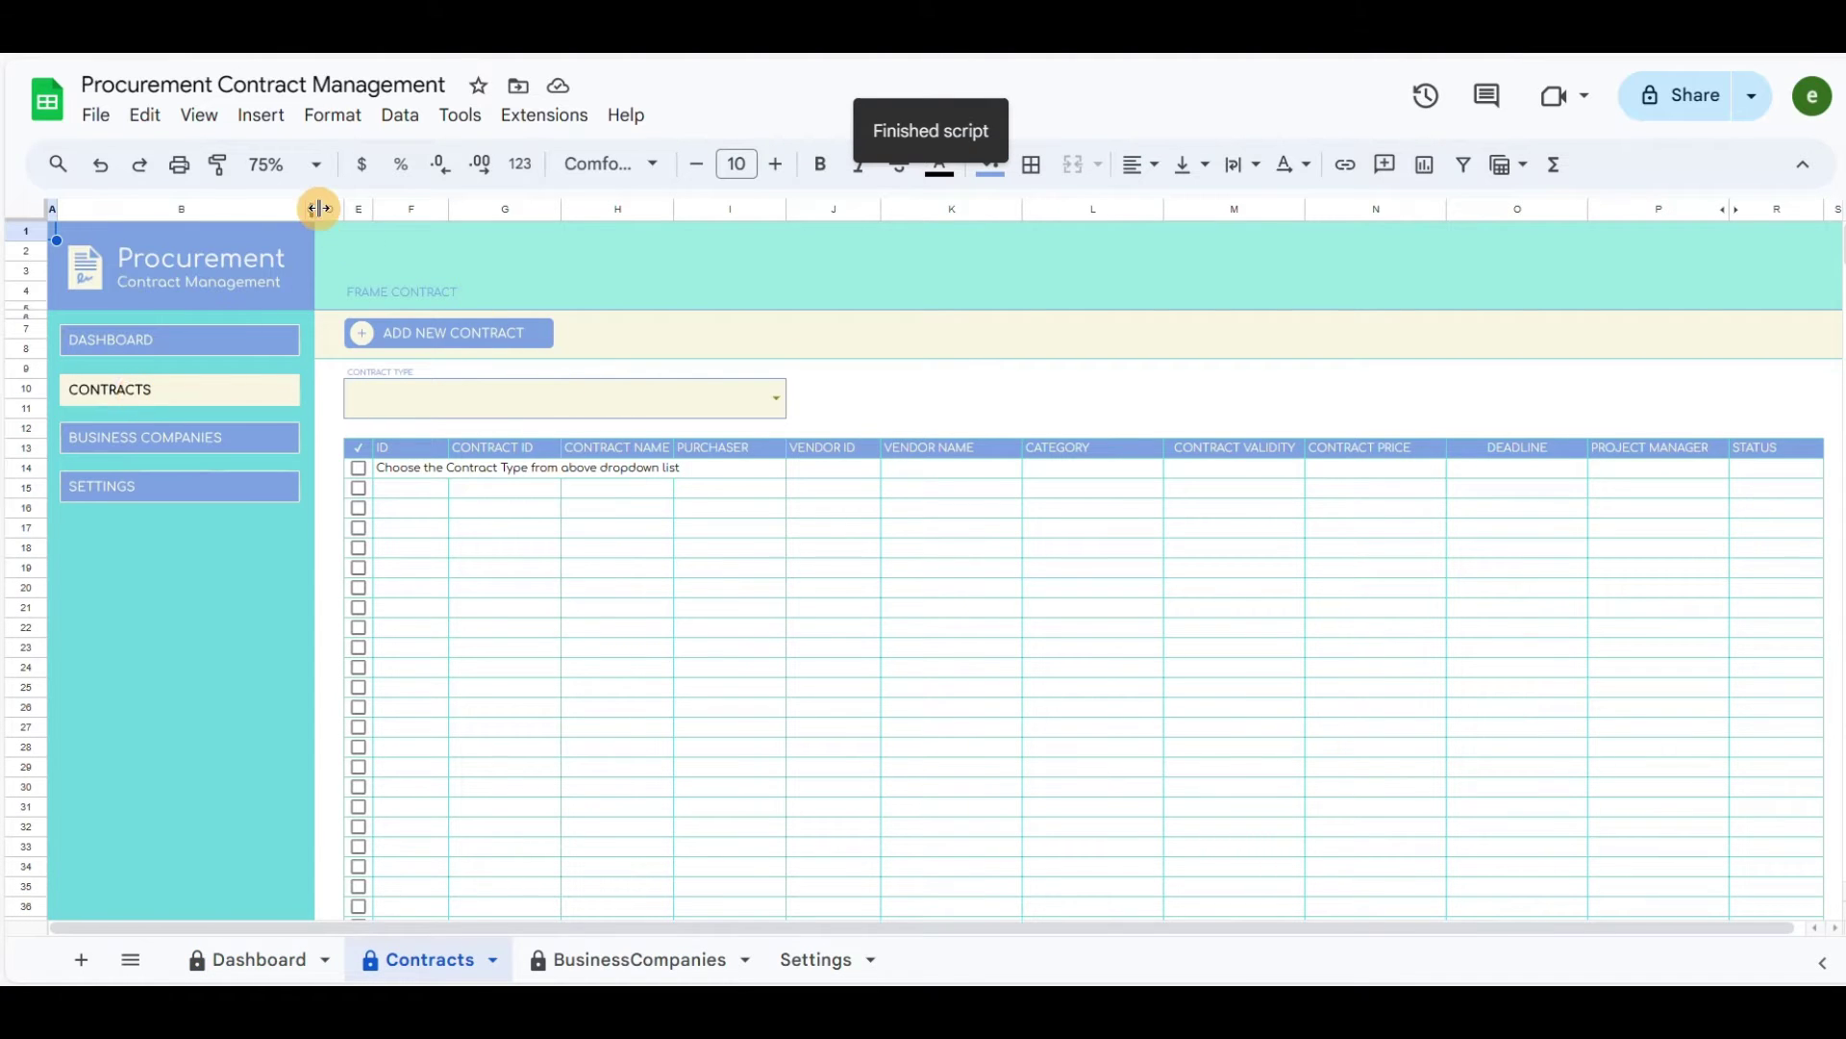
{"action": "left_click", "coordinate": [773, 397]}
{"action": "left_click", "coordinate": [887, 407]}
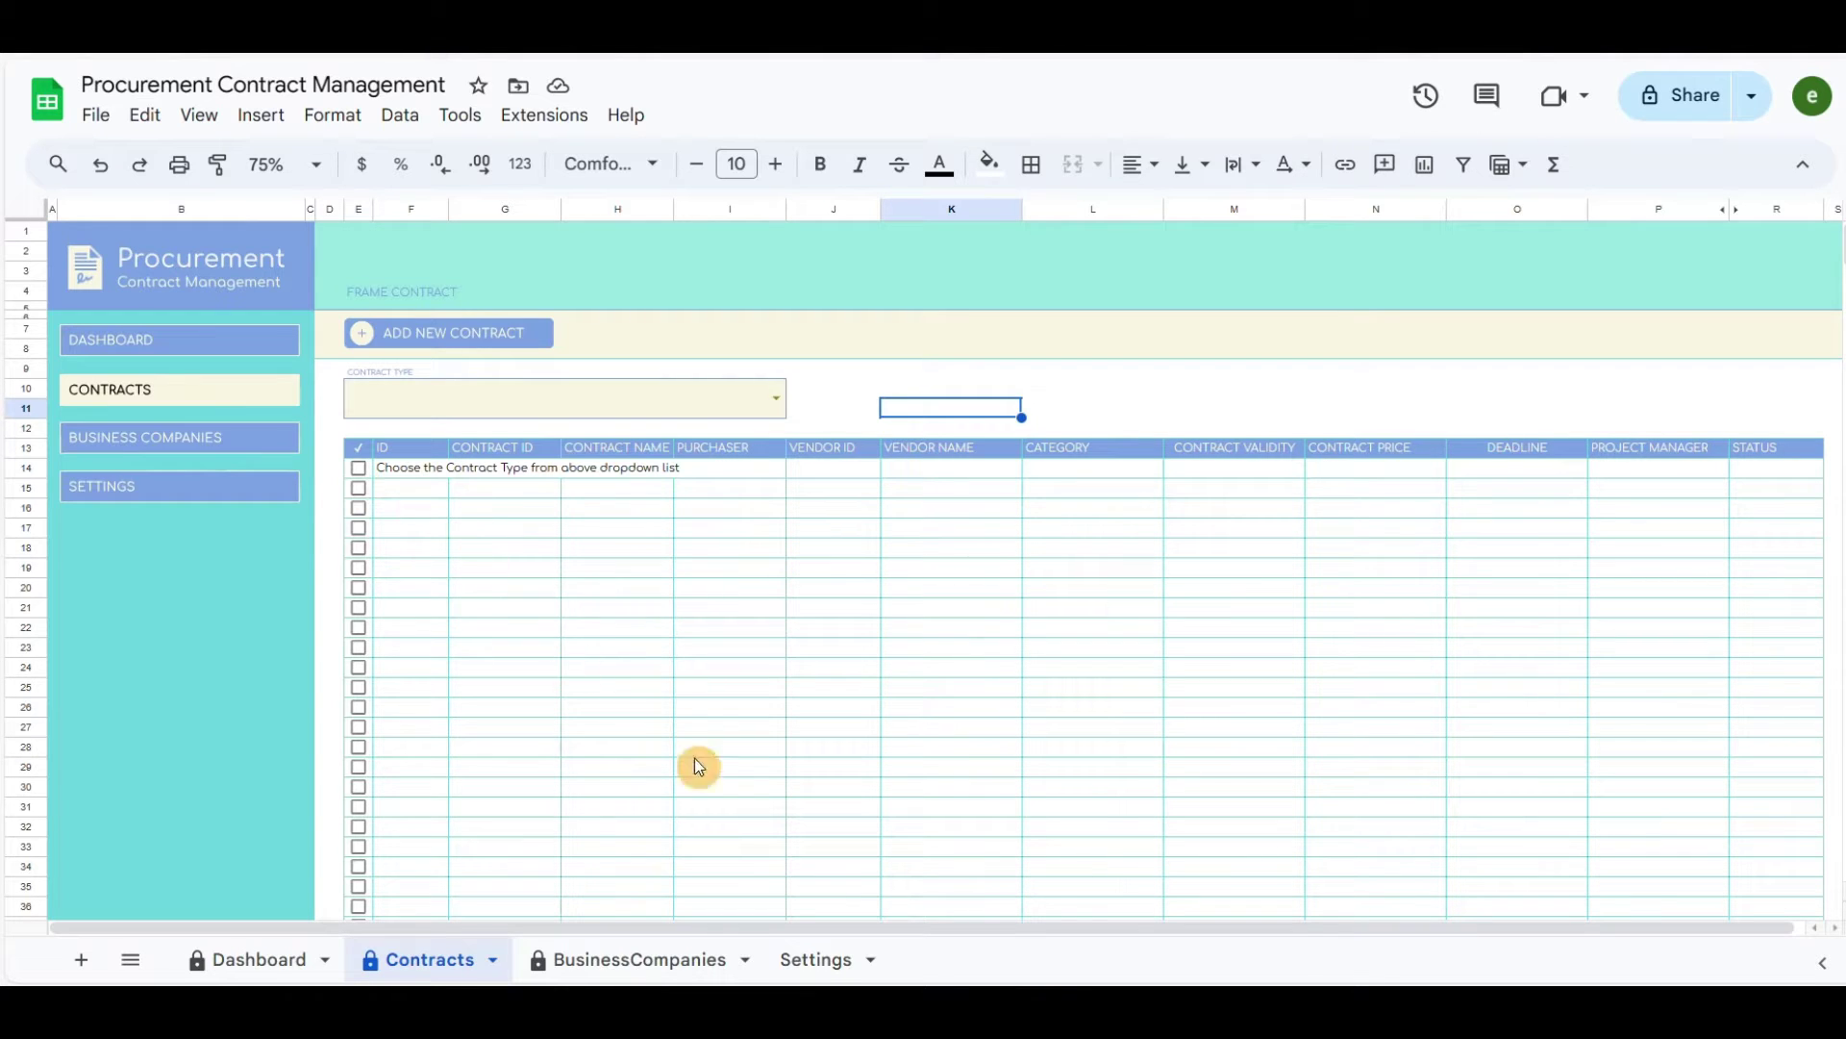
{"action": "left_click_drag", "start_coordinate": [820, 936], "coordinate": [754, 927]}
Go to the Business Companies sheet to see the empty ID, company, email, phone, state, address table.
{"action": "left_click", "coordinate": [152, 448]}
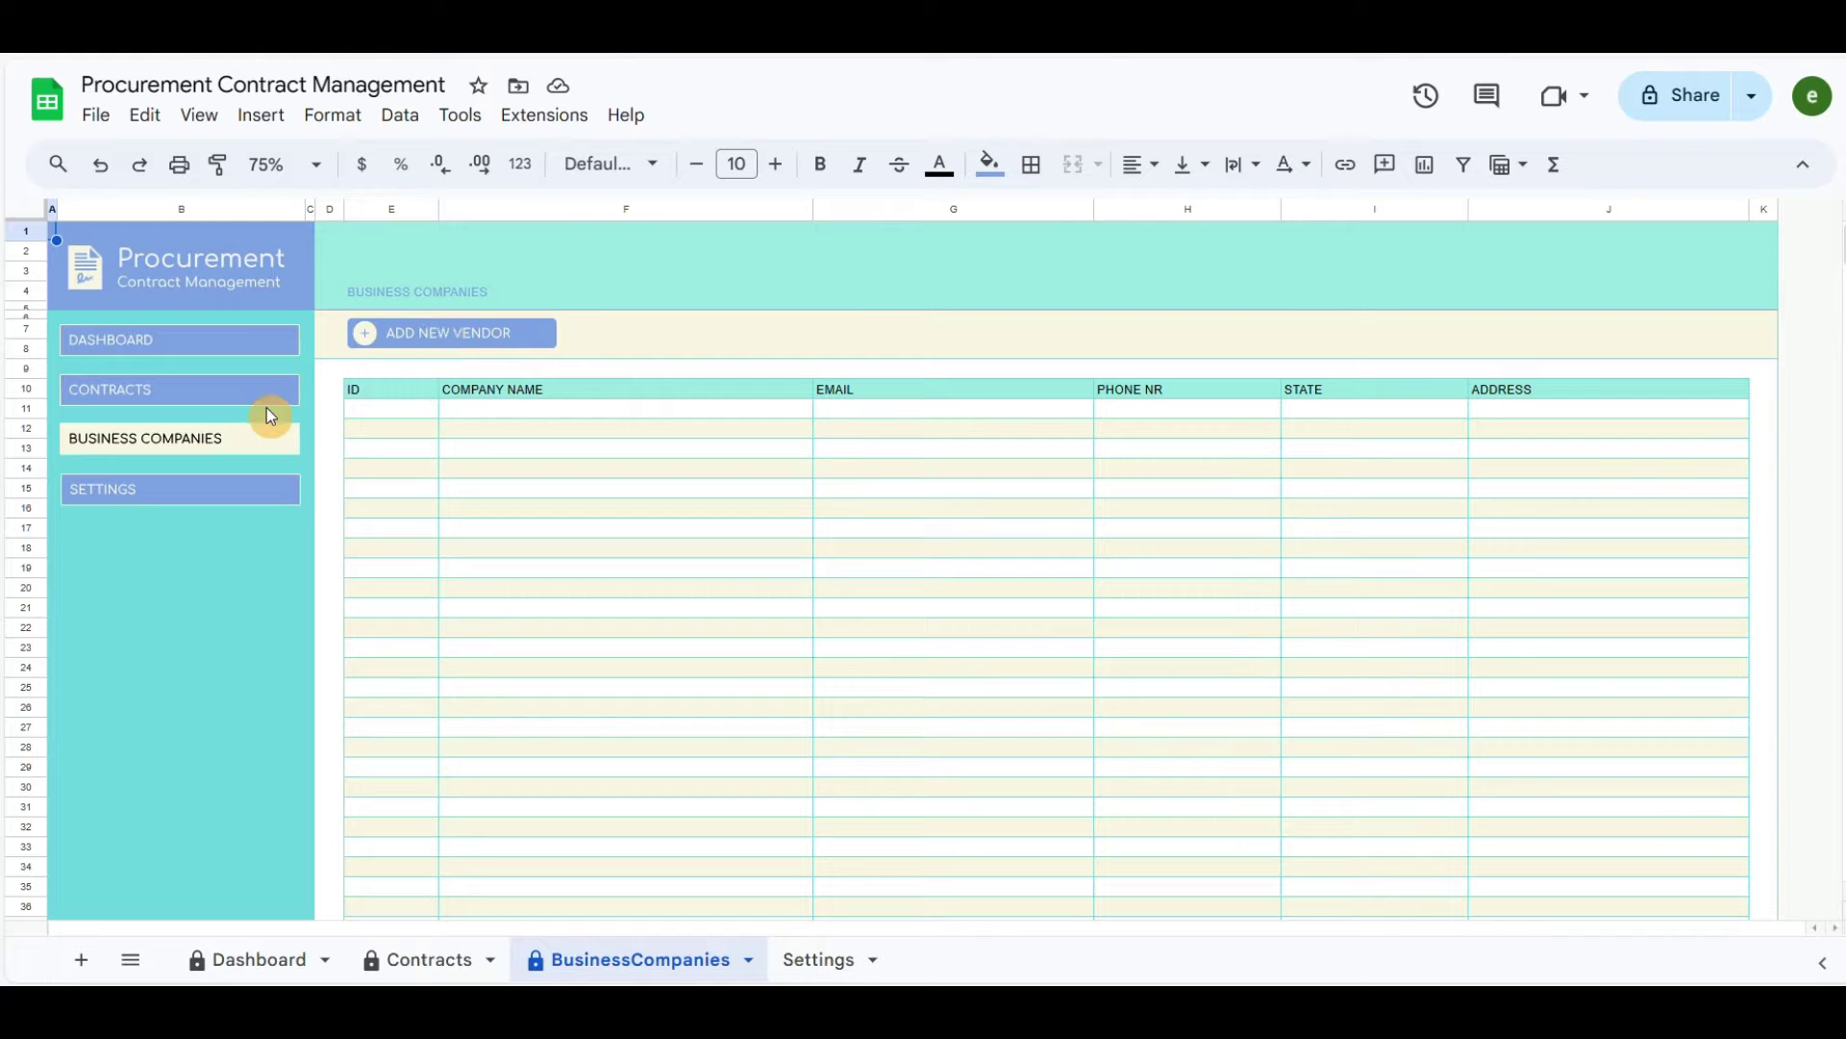
Open the Settings sheet and scroll right to the Project Managers list and back.
{"action": "left_click", "coordinate": [143, 491]}
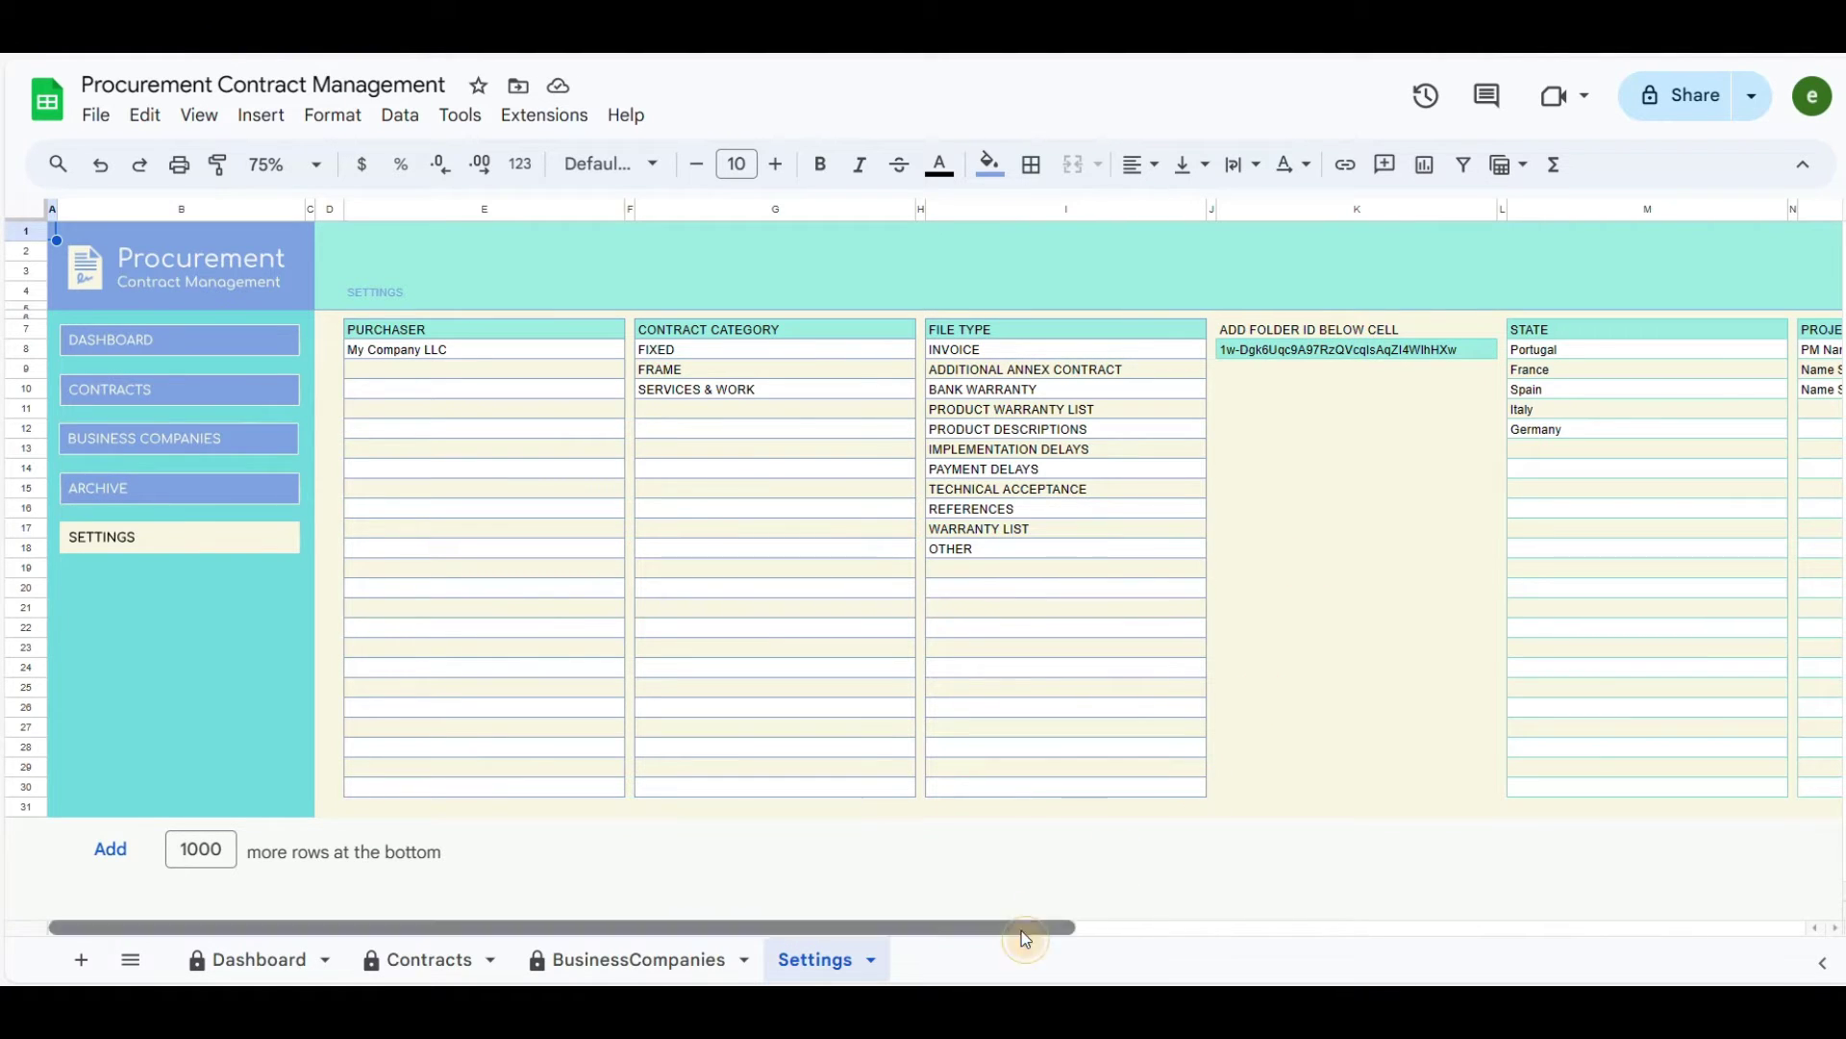
{"action": "left_click_drag", "start_coordinate": [1021, 929], "coordinate": [1380, 929]}
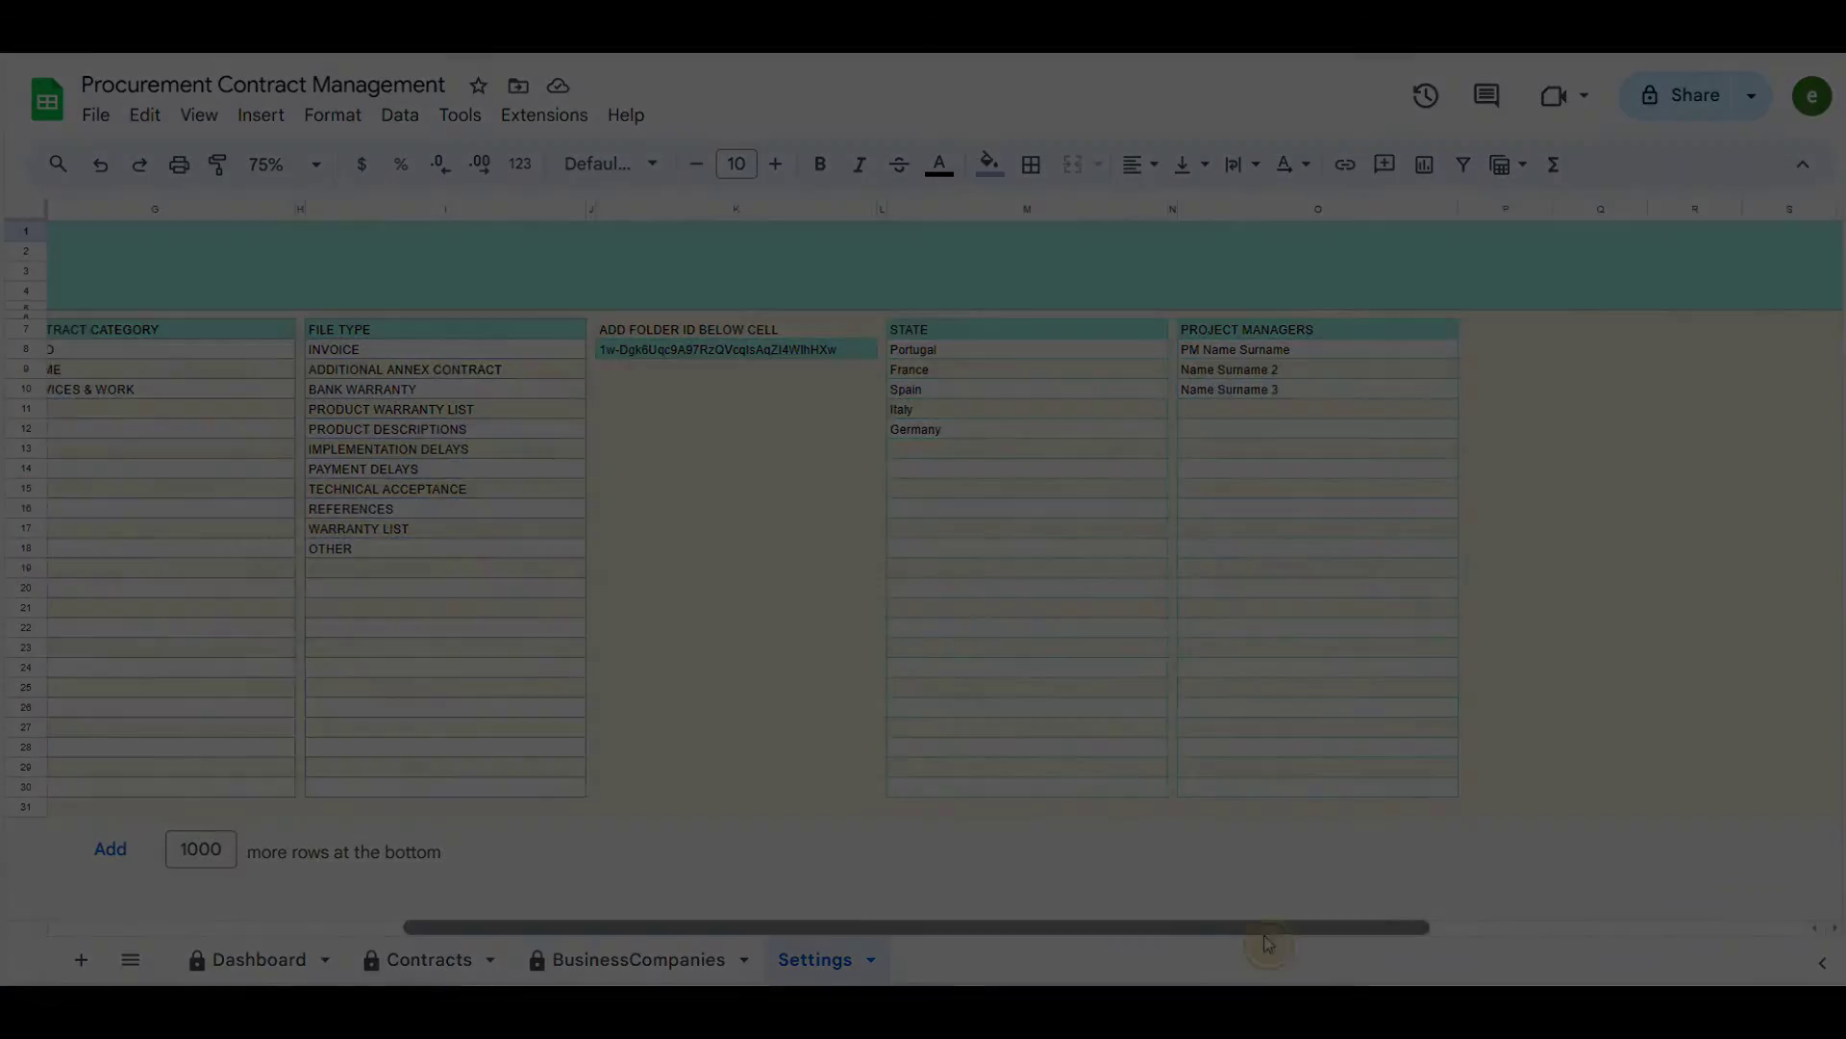
{"action": "left_click_drag", "start_coordinate": [1275, 930], "coordinate": [823, 931]}
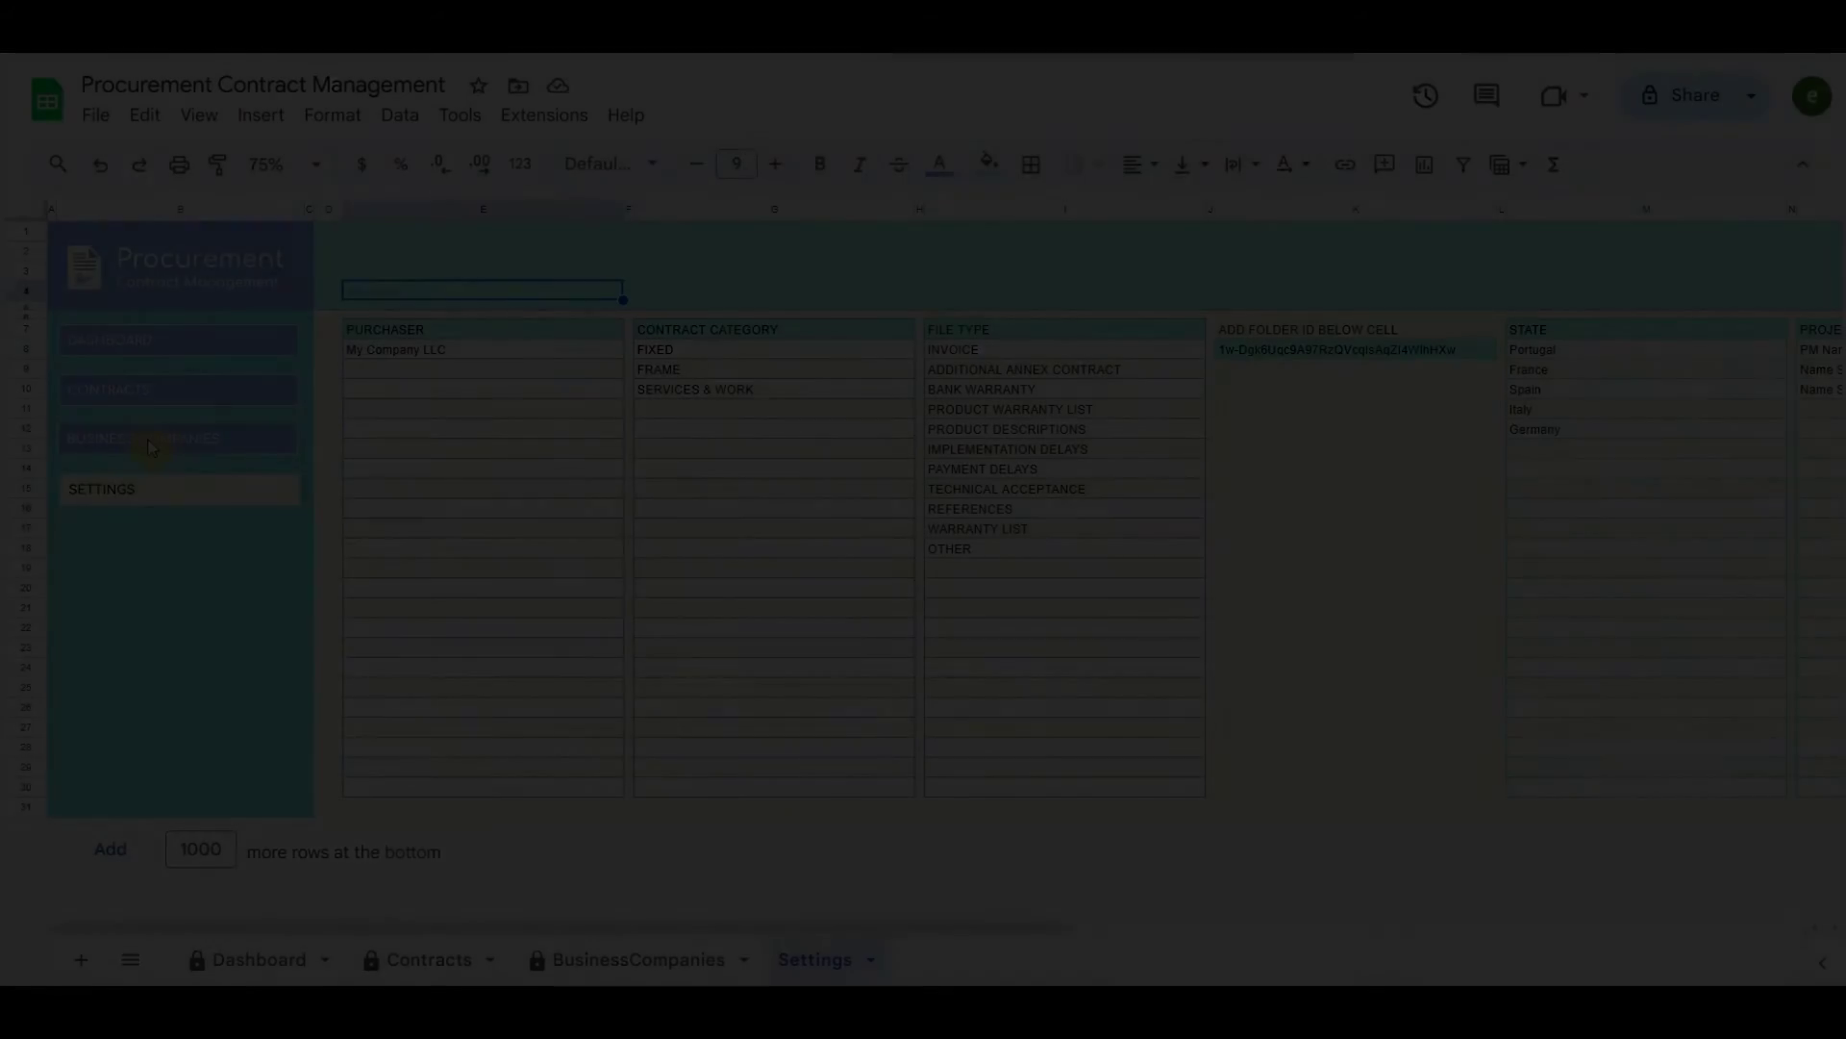
Start a new vendor with company name ACME XYZ, plus its email and phone number.
{"action": "left_click", "coordinate": [149, 438]}
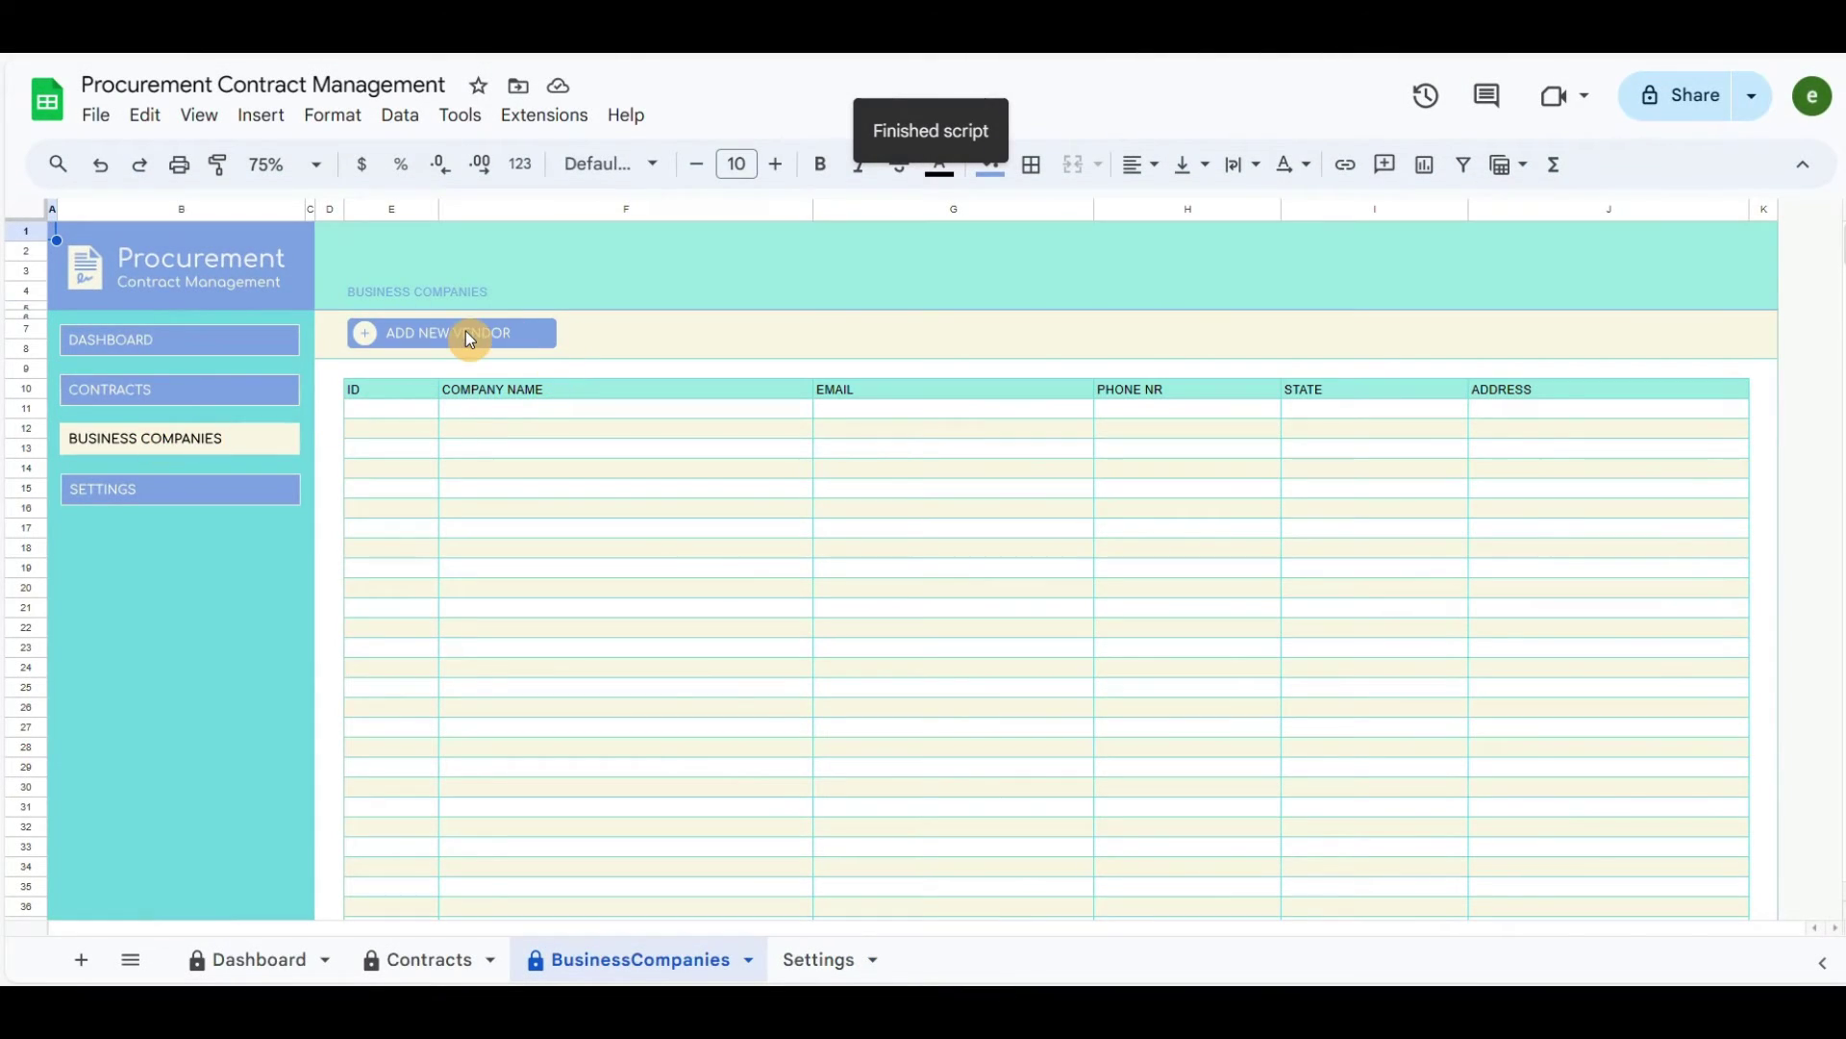
{"action": "left_click", "coordinate": [469, 337]}
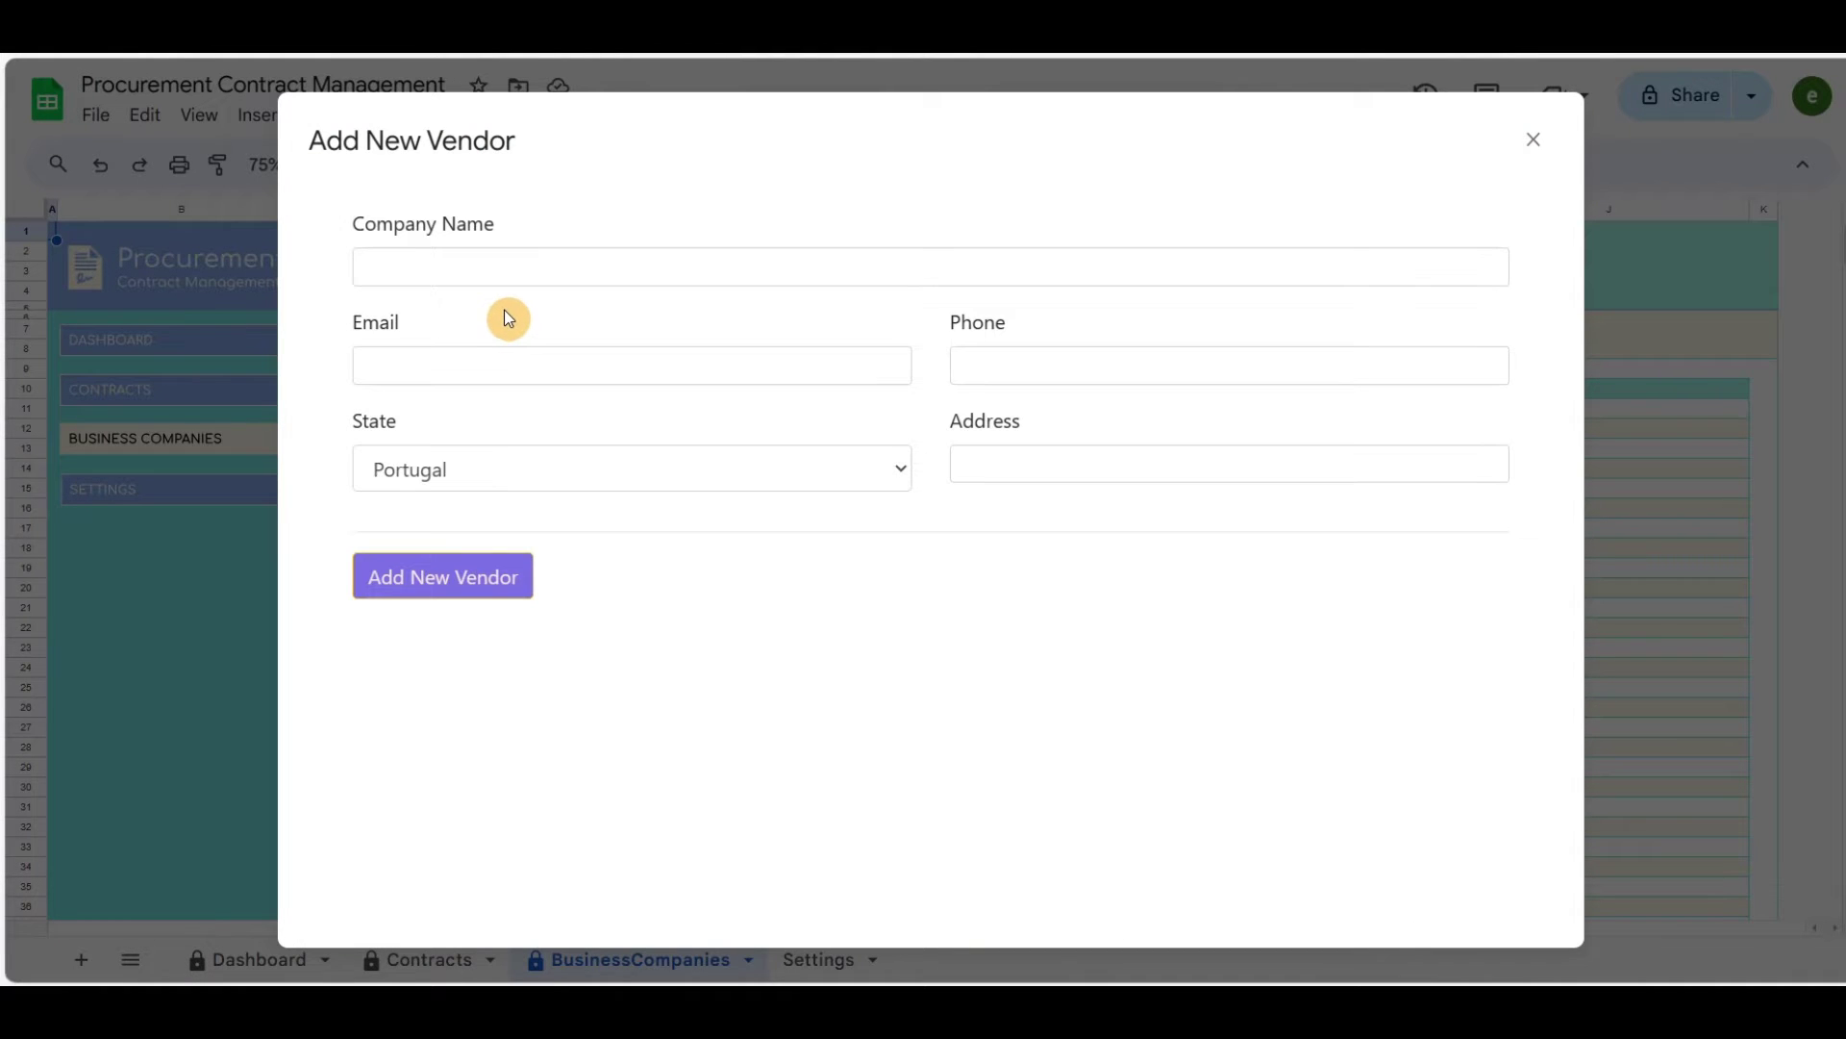
{"action": "left_click", "coordinate": [503, 272]}
{"action": "type", "text": "ACME XYZ"}
{"action": "key", "text": "Tab"}
{"action": "type", "text": "email@email.com"}
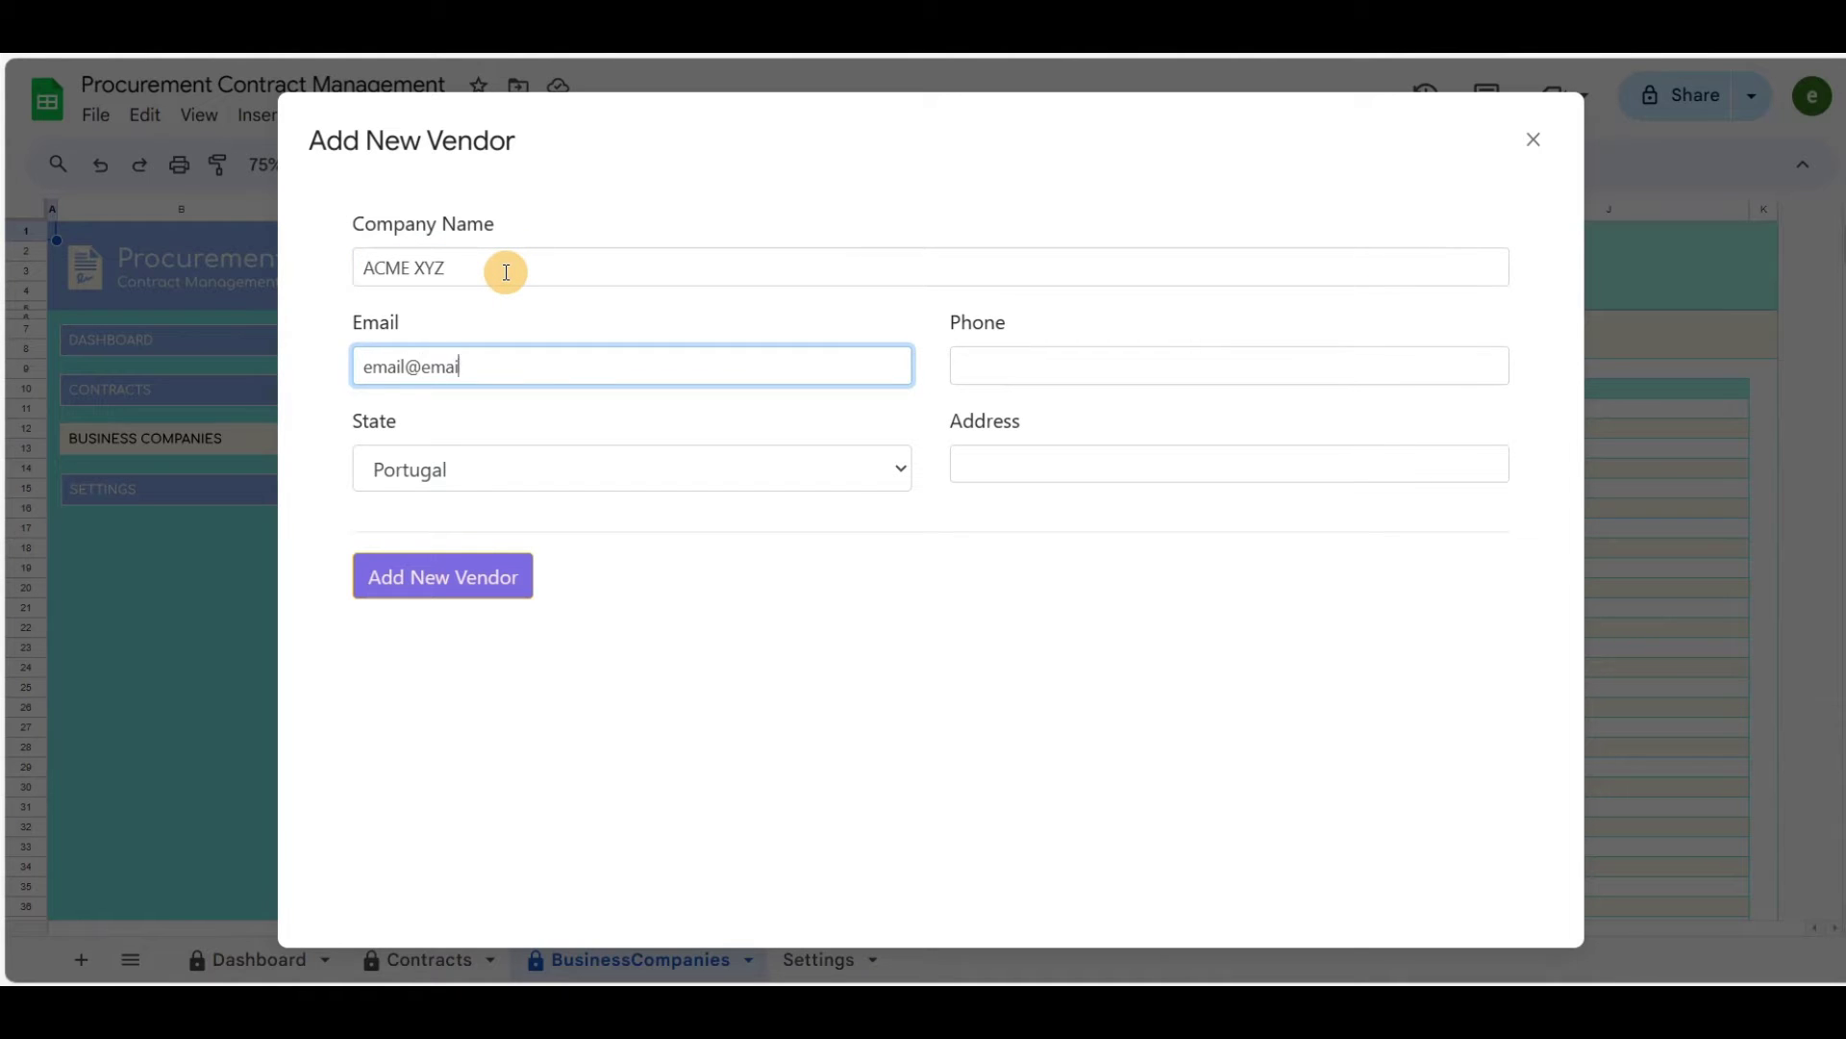
{"action": "key", "text": "Tab"}
{"action": "type", "text": "29832983"}
Set the vendor's state to Portugal, enter its address, and save it as C0001.
{"action": "left_click", "coordinate": [754, 468]}
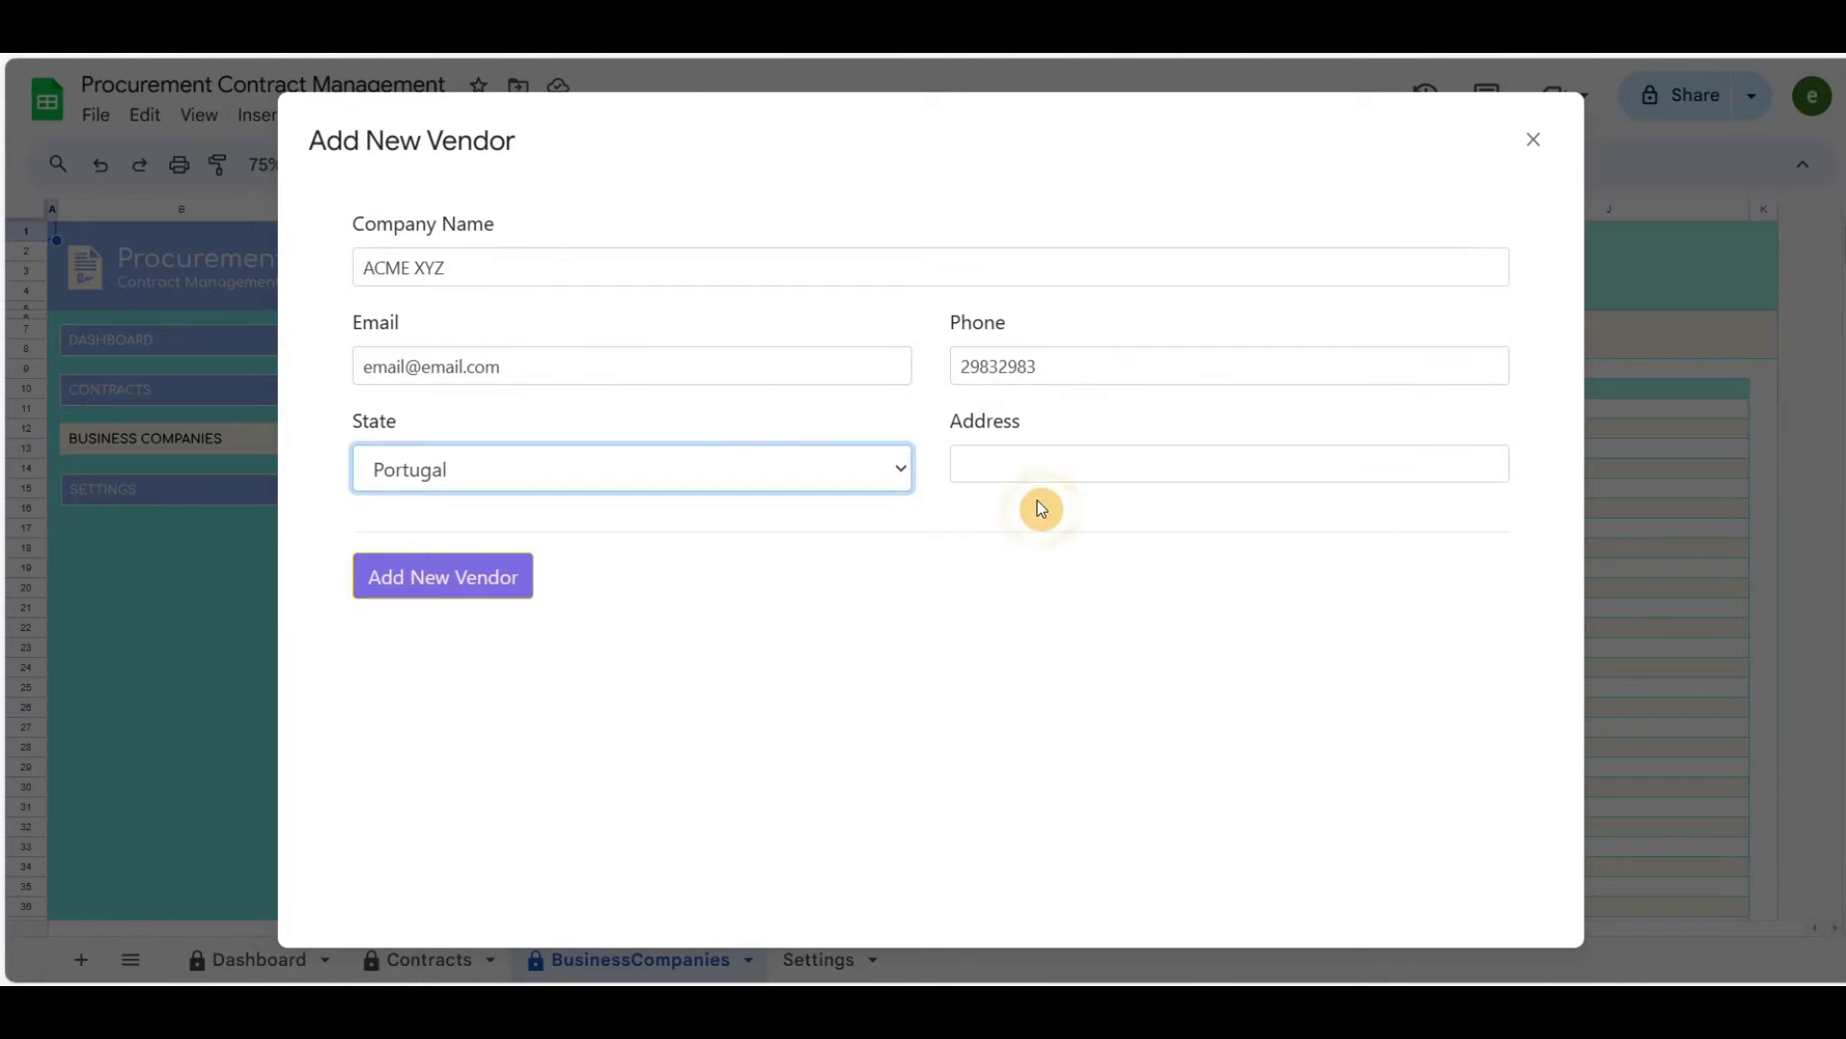
{"action": "left_click", "coordinate": [754, 511]}
{"action": "left_click", "coordinate": [1055, 459]}
{"action": "type", "text": "Address XYZ 123"}
{"action": "left_click", "coordinate": [437, 580]}
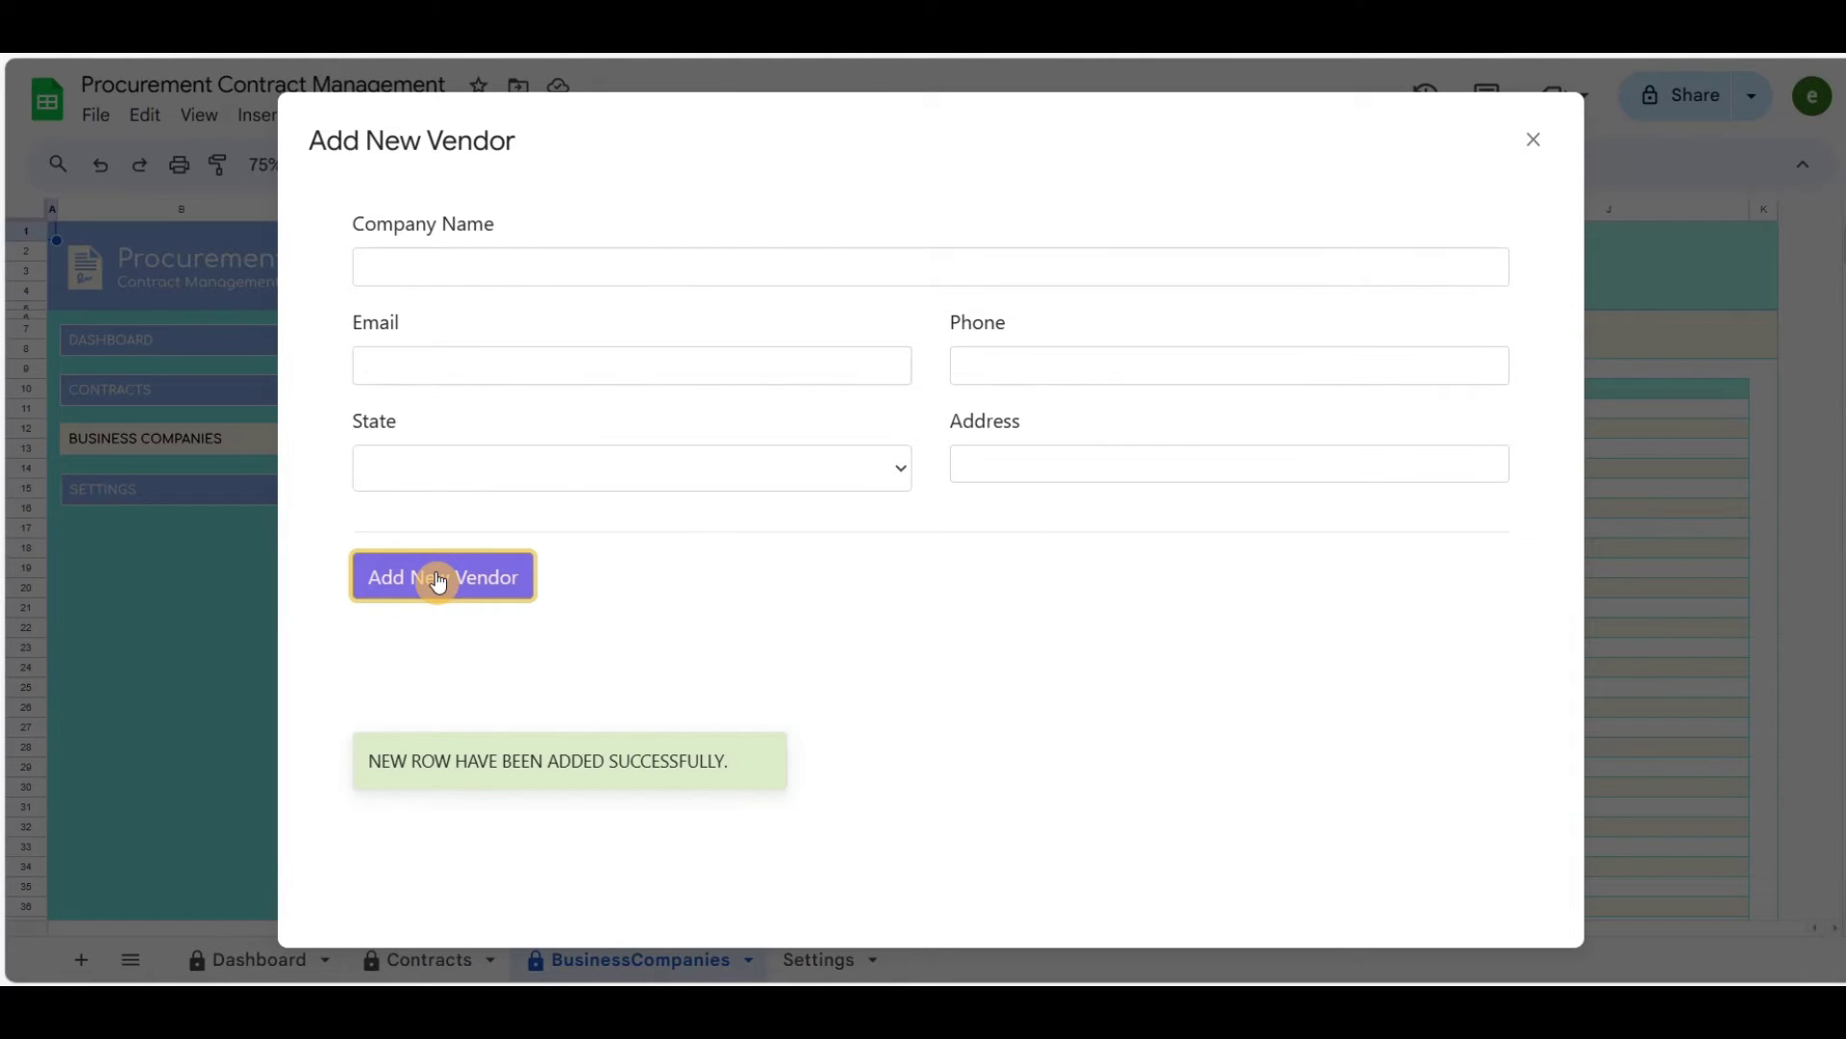
{"action": "left_click", "coordinate": [1536, 141]}
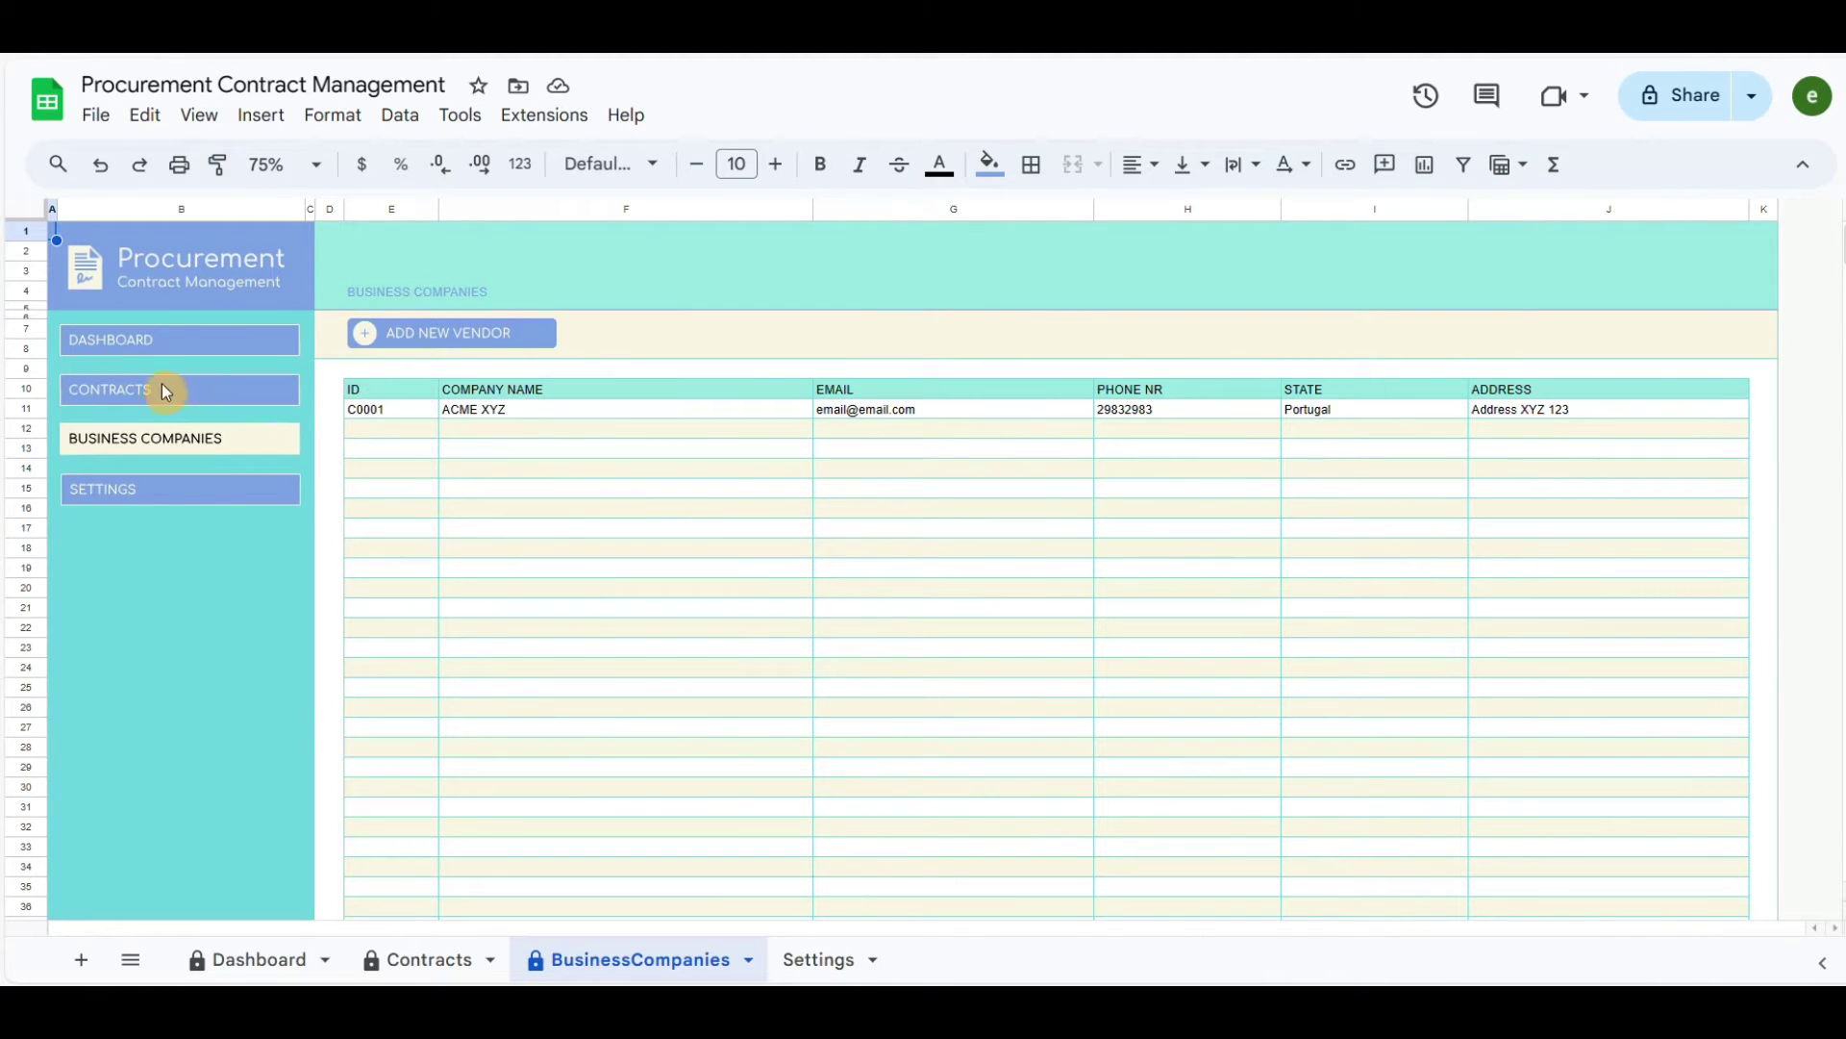
Start a new contract numbered 123-ACME-XYZ in category SERVICES & WORK.
{"action": "left_click", "coordinate": [130, 390]}
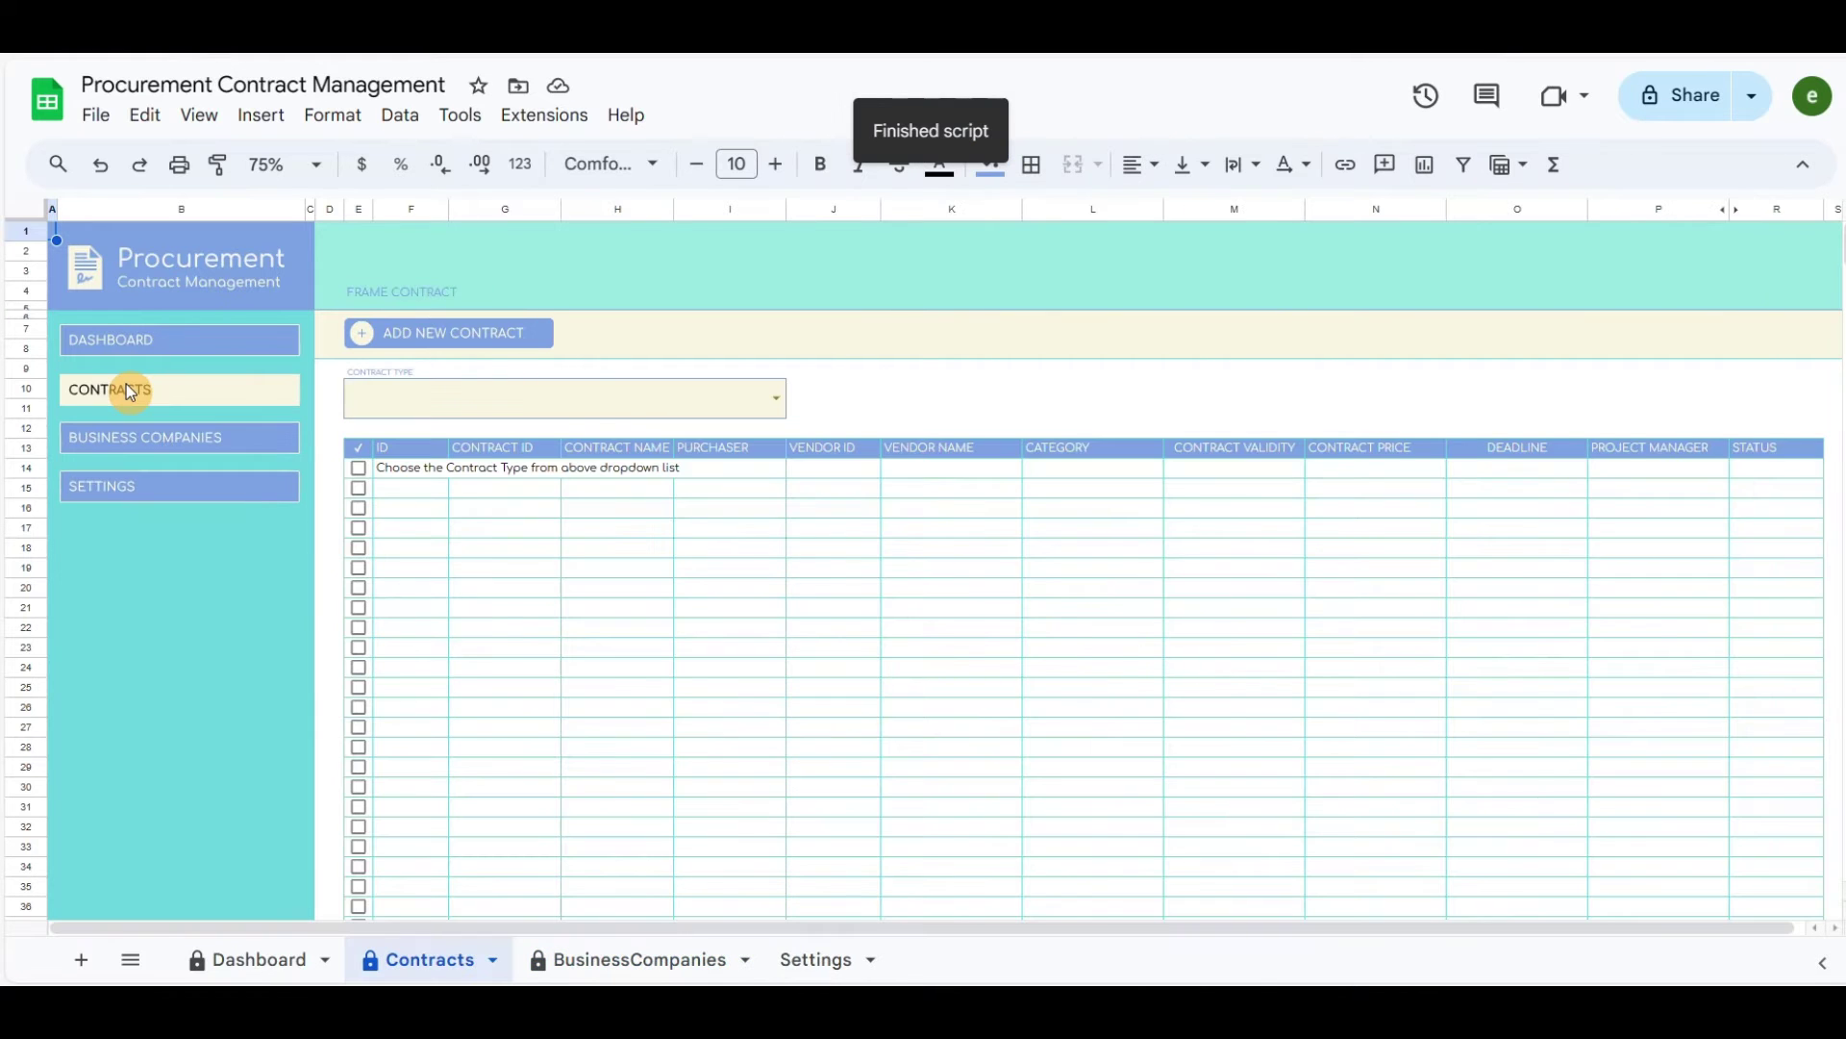
{"action": "left_click", "coordinate": [462, 338]}
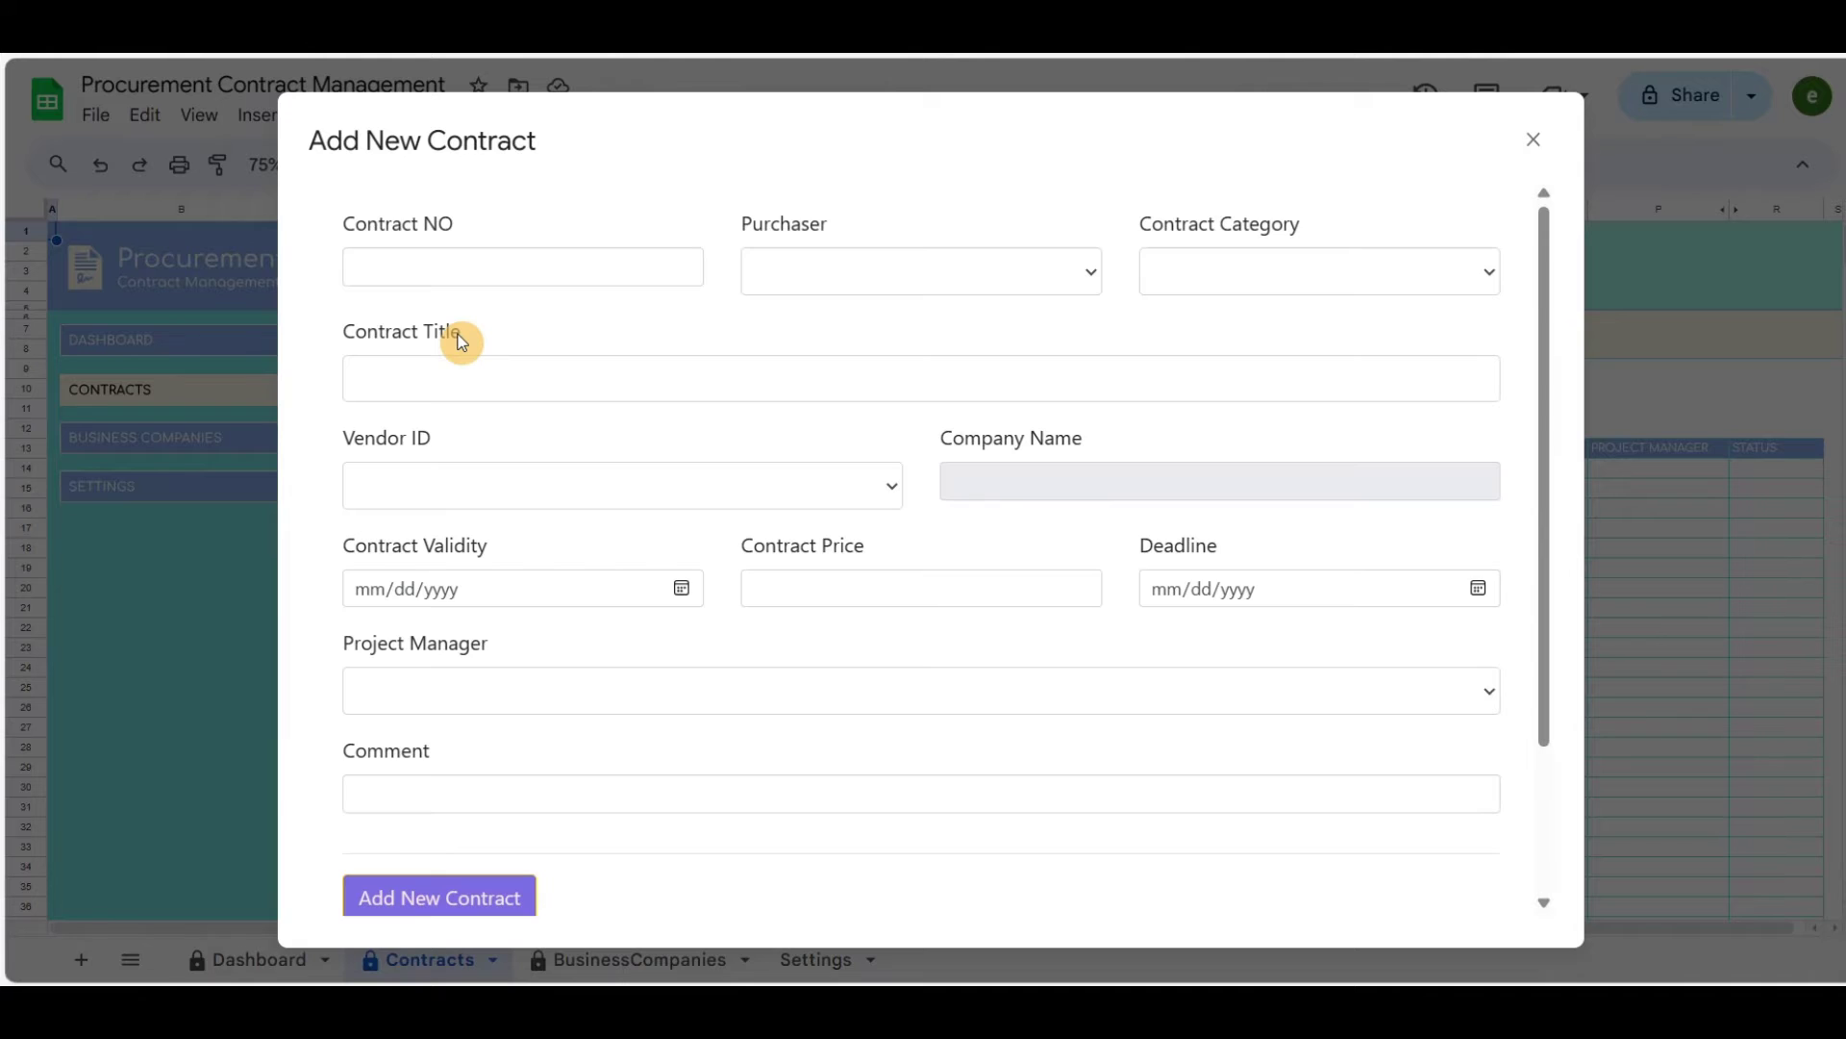
{"action": "left_click", "coordinate": [493, 266]}
{"action": "type", "text": "123-ACME-"}
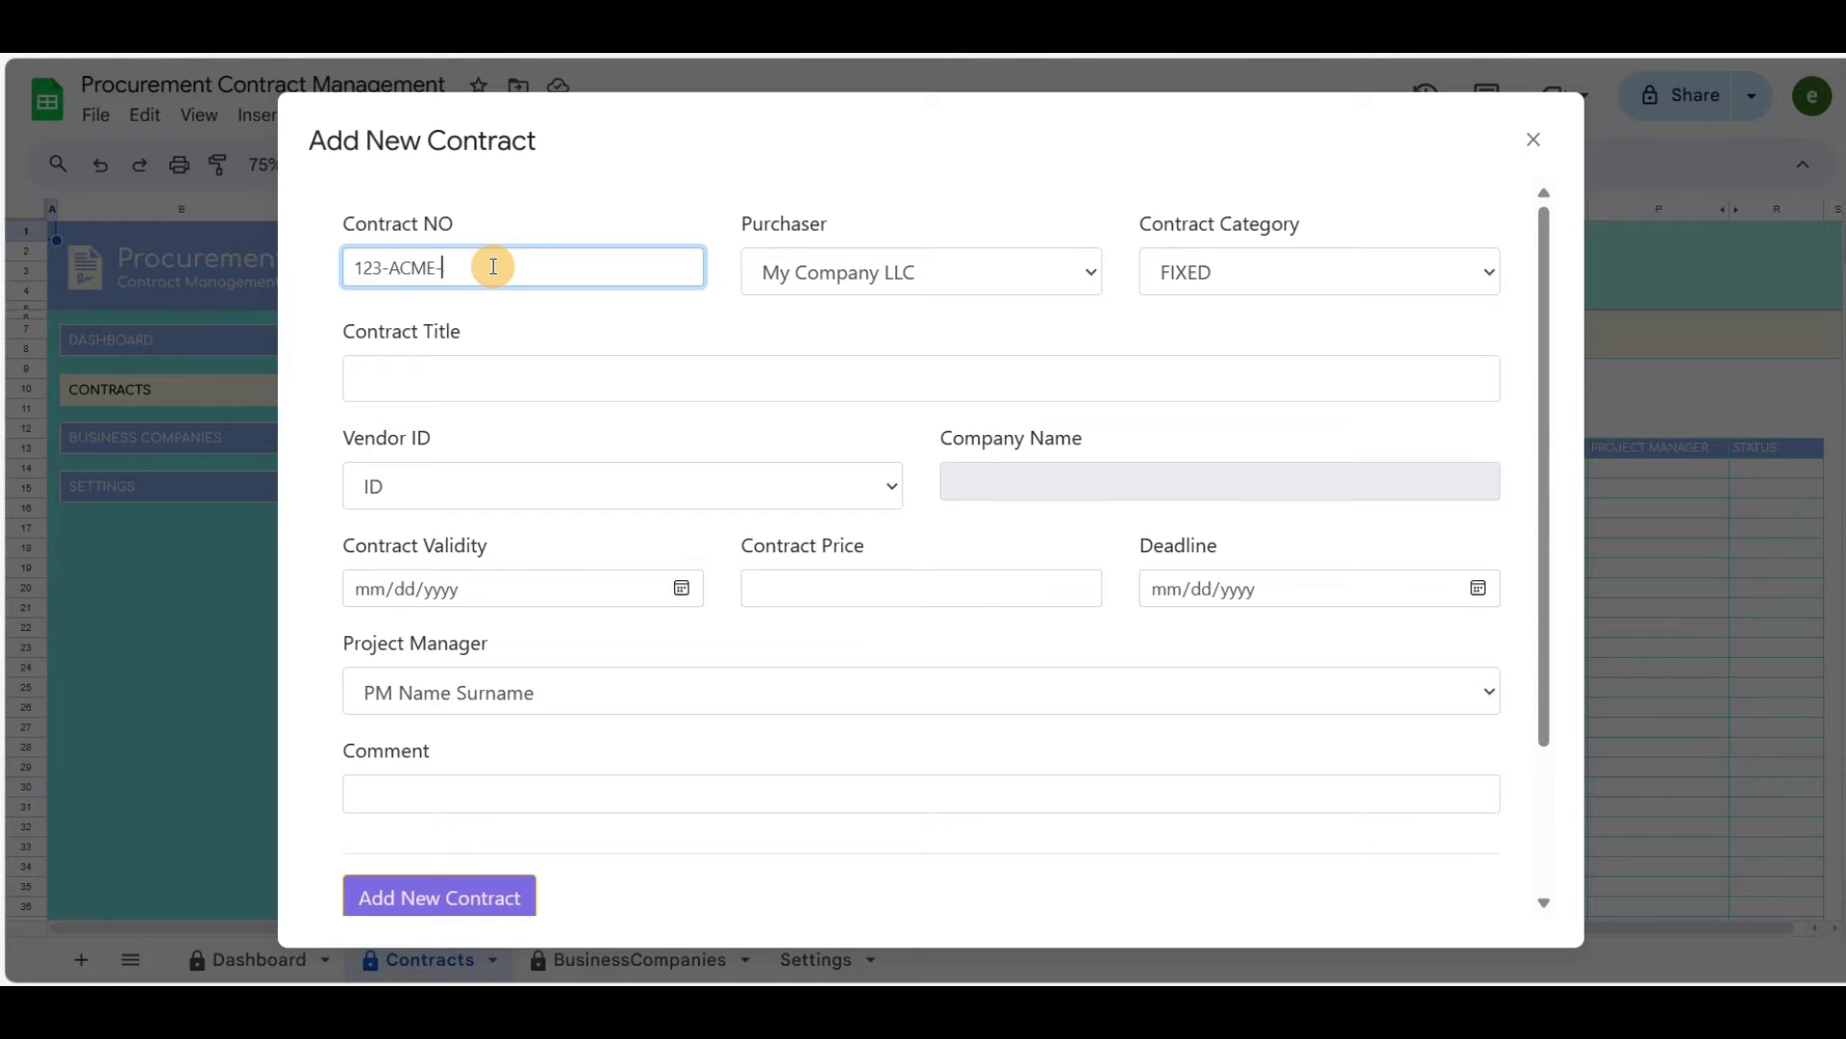
{"action": "type", "text": "XYZ"}
{"action": "key", "text": "Tab"}
{"action": "left_click", "coordinate": [1169, 285]}
{"action": "left_click", "coordinate": [1250, 370]}
Title it 'Software app for company XYZ', vendor C0001, valid from April 8, 2024.
{"action": "left_click", "coordinate": [593, 373]}
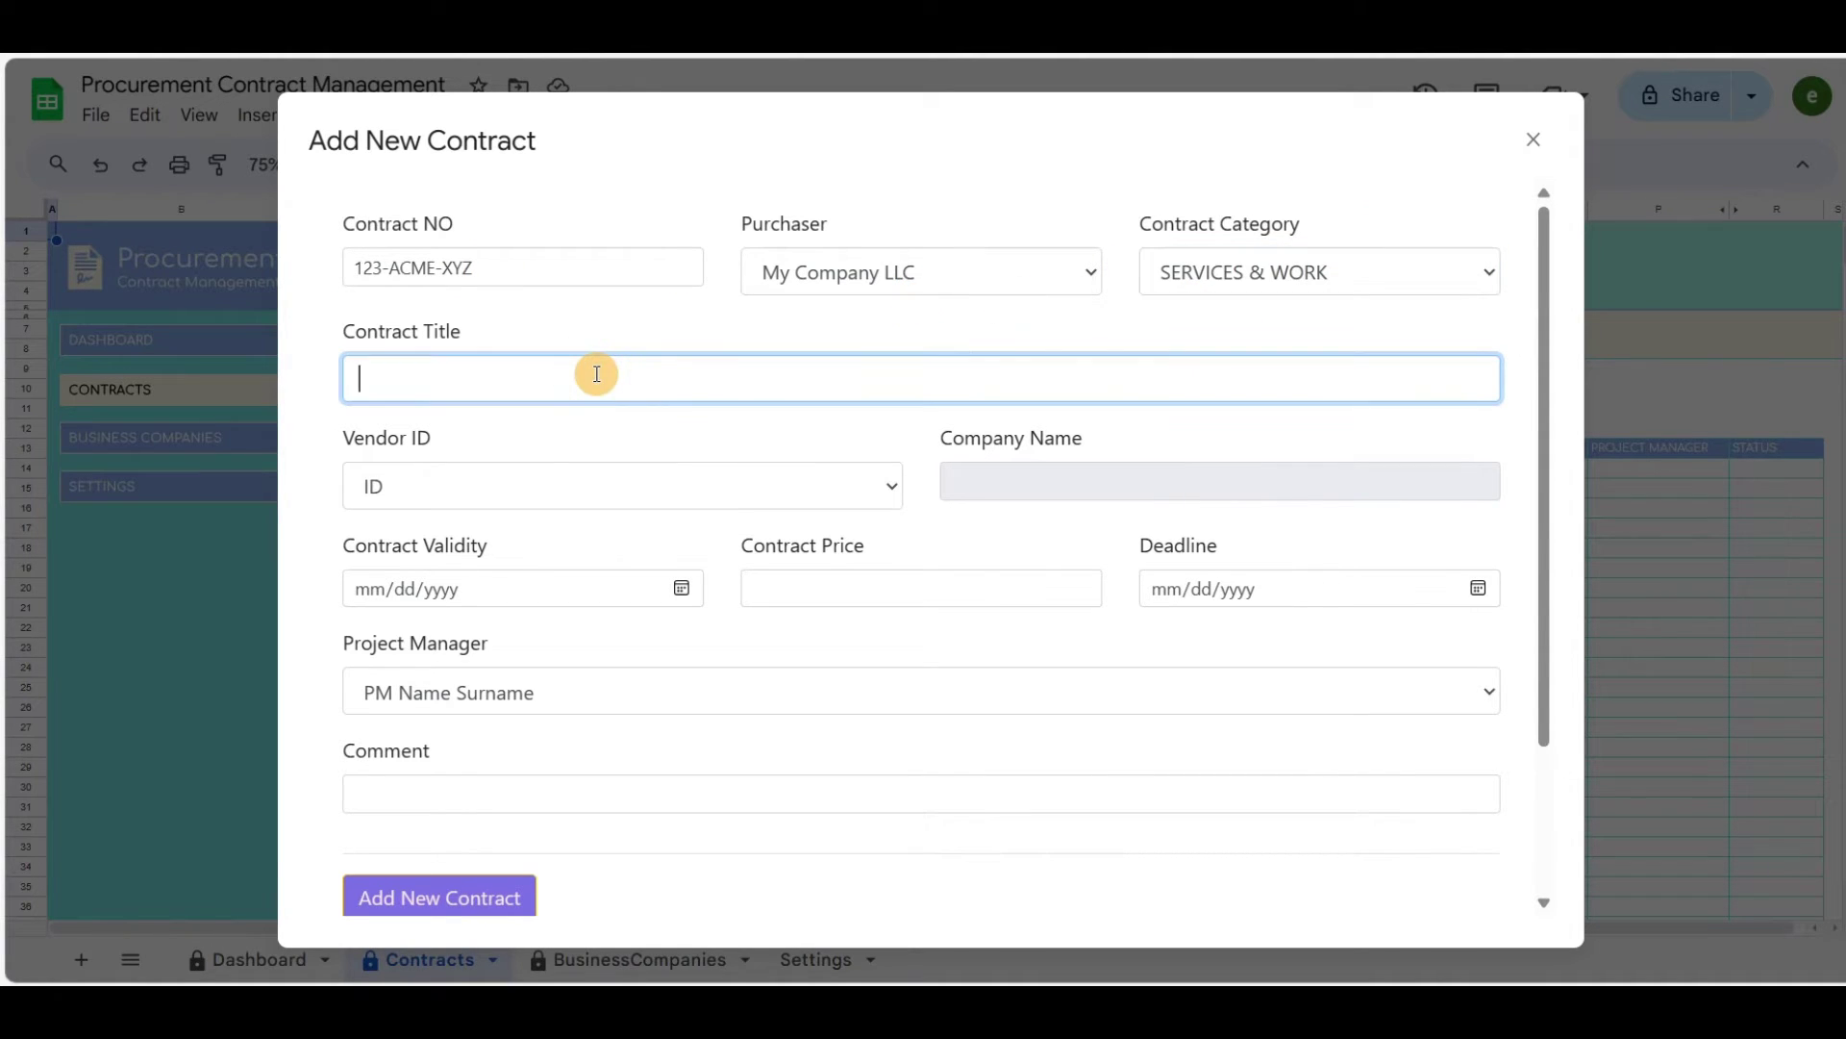
{"action": "type", "text": "Software app for company XYZ"}
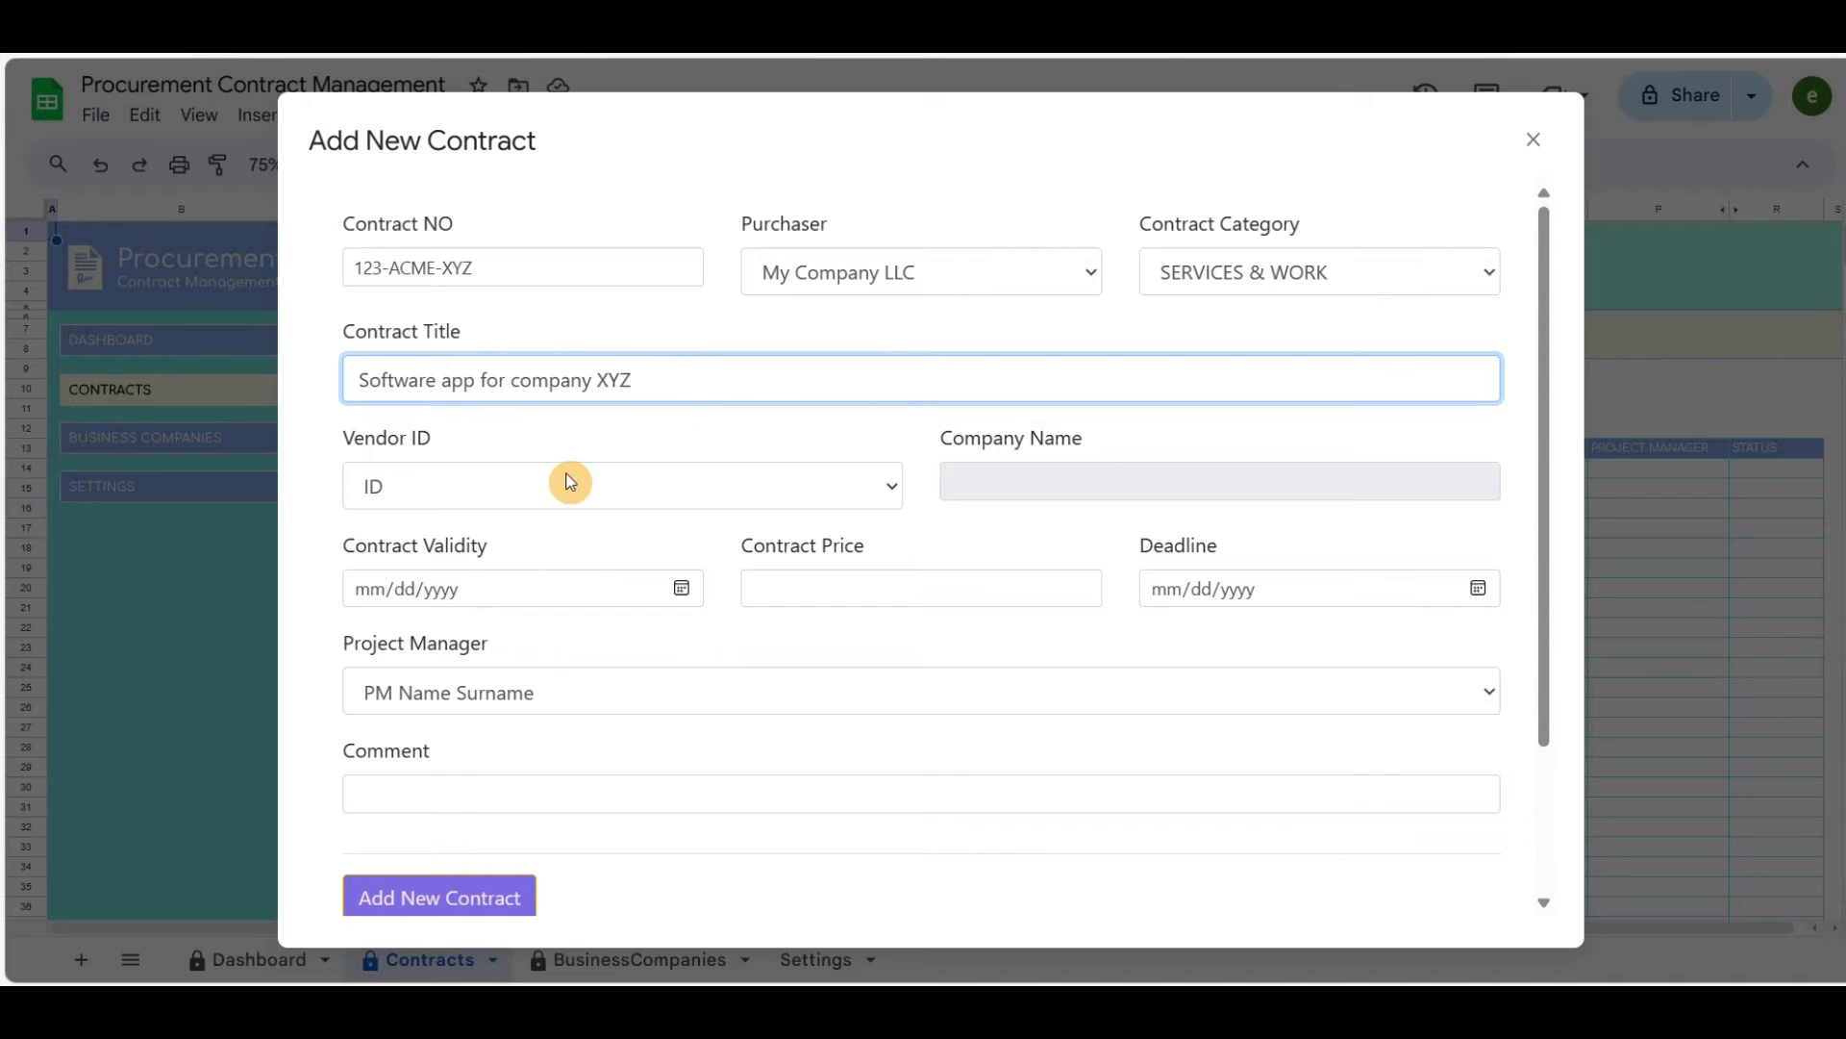
{"action": "left_click", "coordinate": [660, 488]}
{"action": "left_click", "coordinate": [413, 556]}
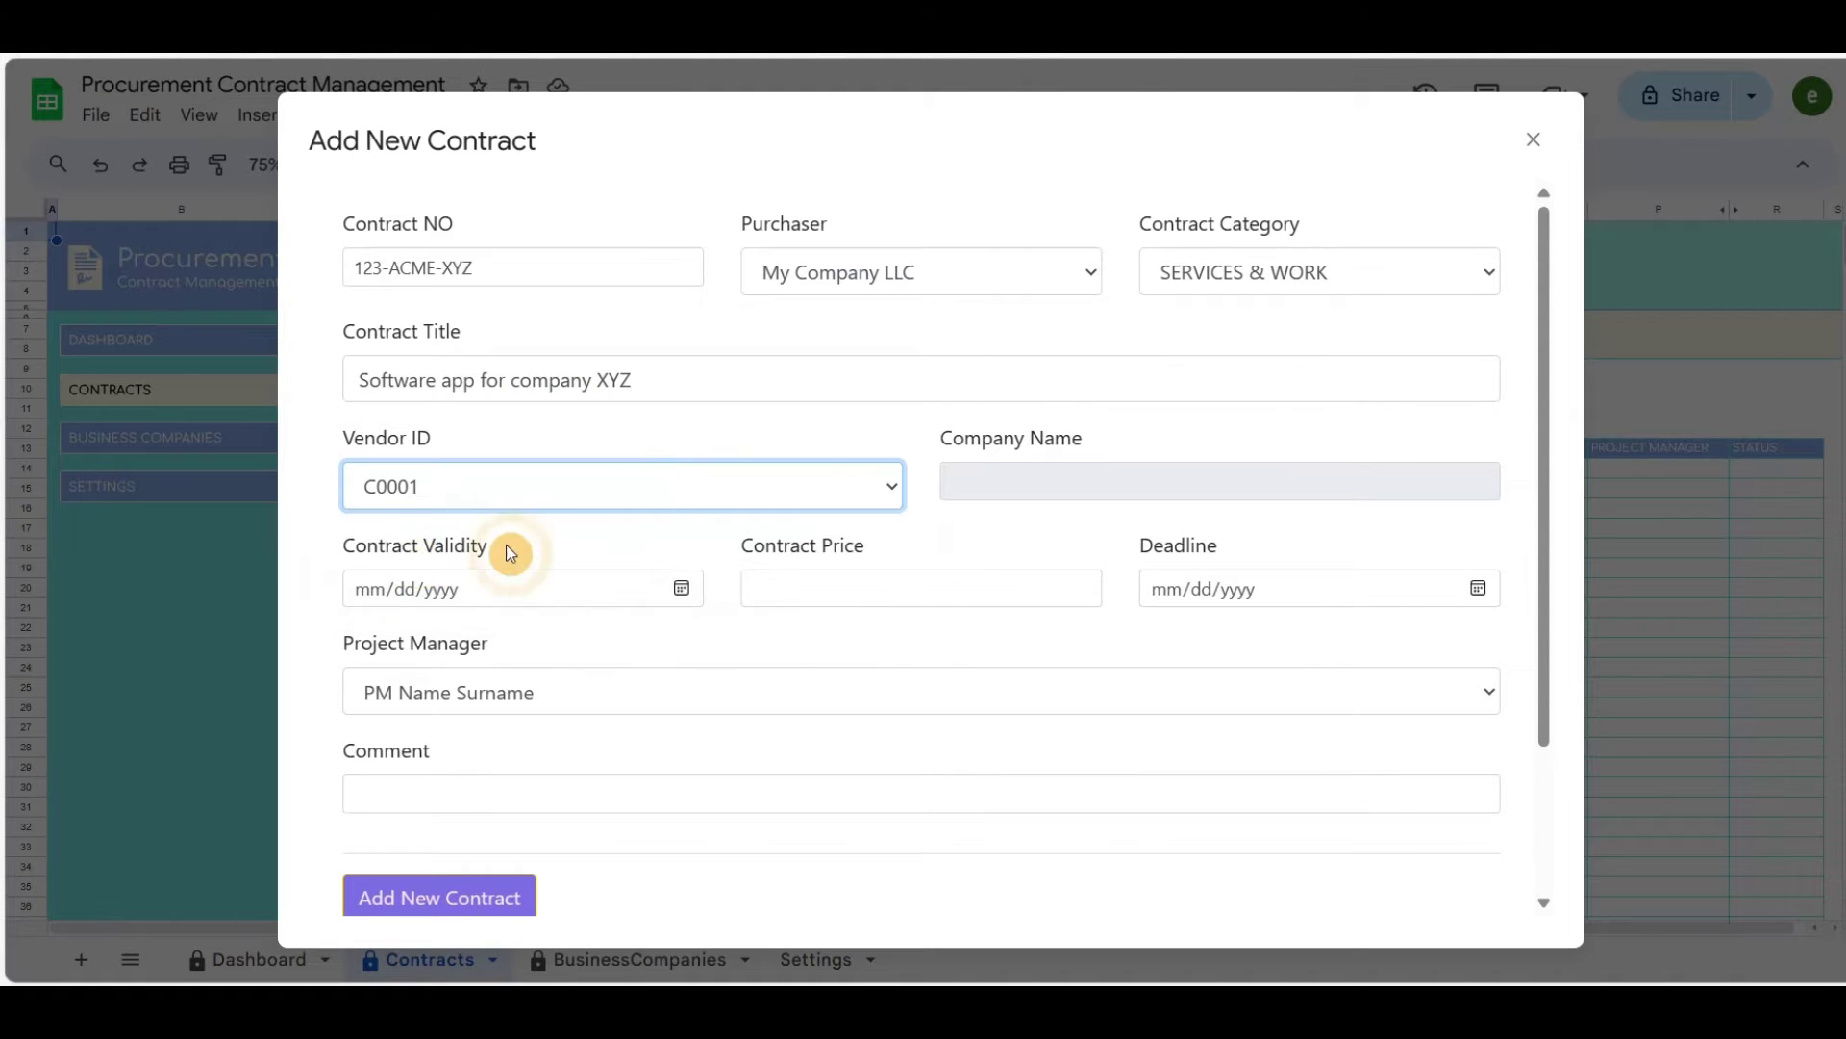
{"action": "left_click", "coordinate": [961, 470]}
{"action": "left_click", "coordinate": [678, 589]}
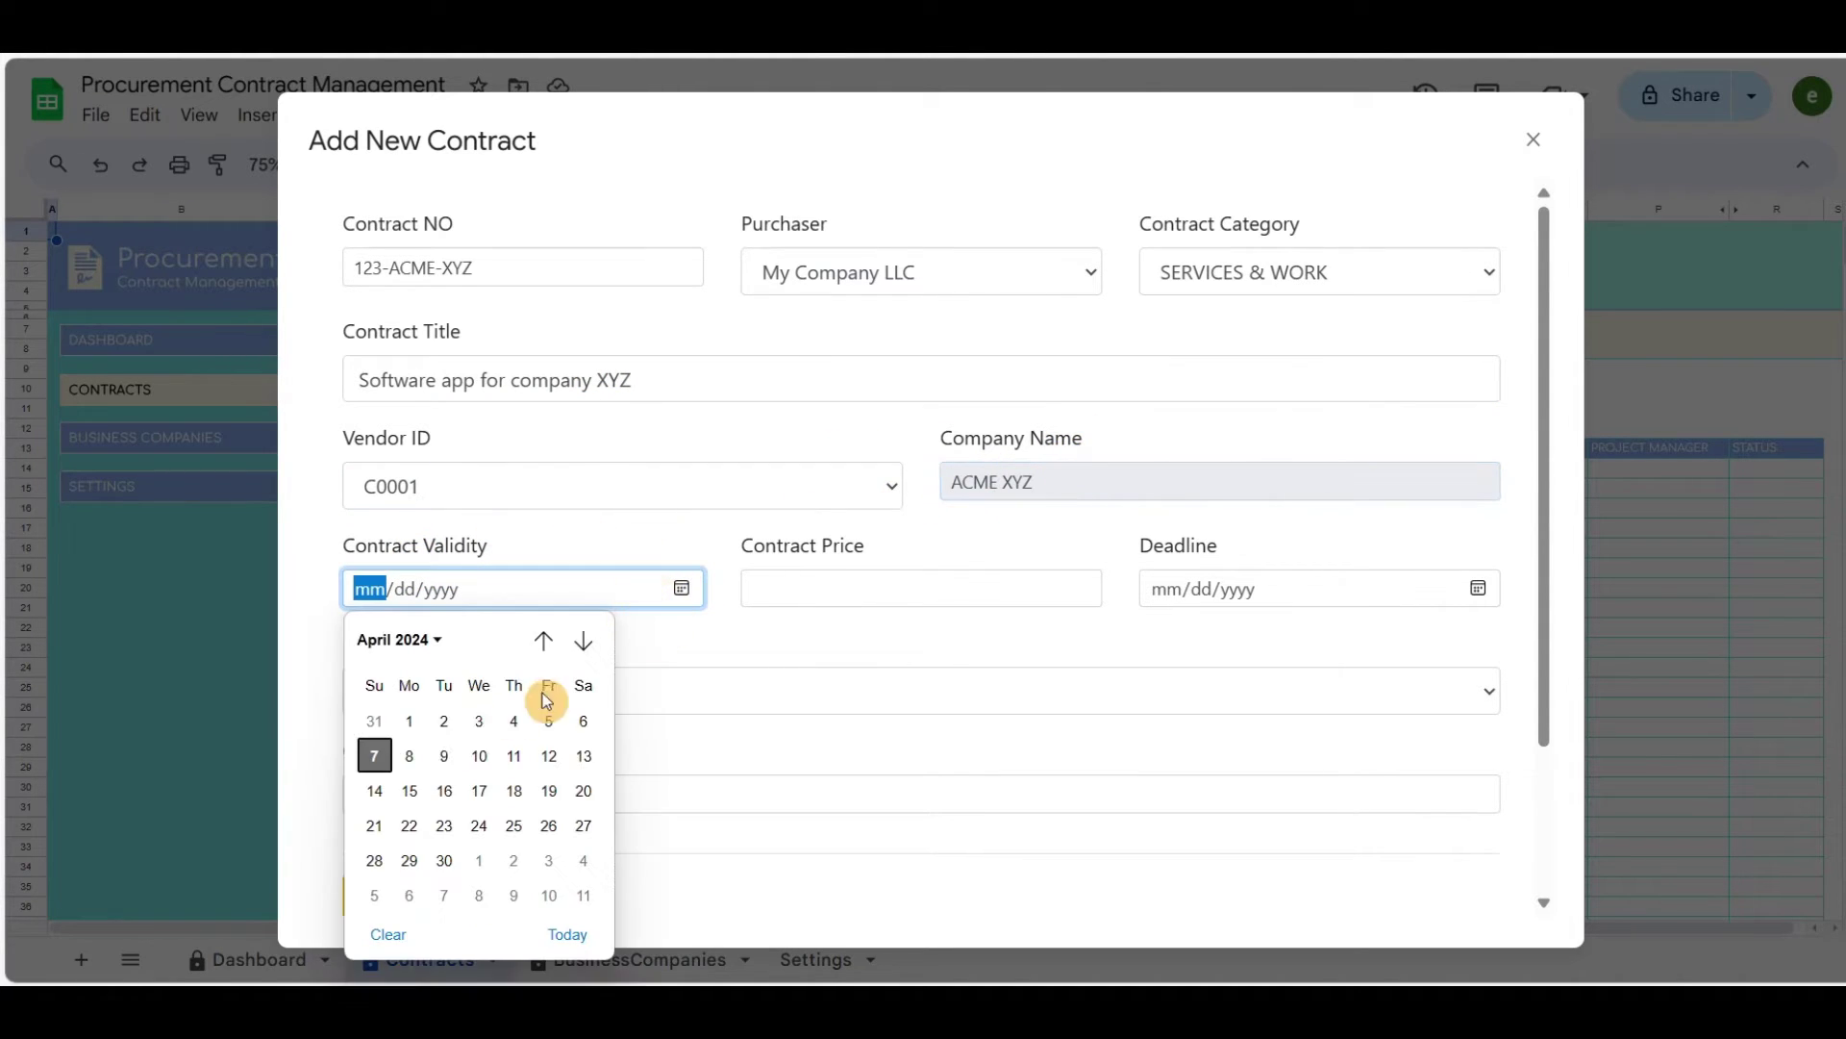
{"action": "left_click", "coordinate": [410, 756]}
Set price 12000, deadline May 30, 2024, the first project manager, and comment 'Development of the software app.'.
{"action": "left_click", "coordinate": [848, 589]}
{"action": "type", "text": "12000"}
{"action": "key", "text": "Tab"}
{"action": "left_click", "coordinate": [1478, 589]}
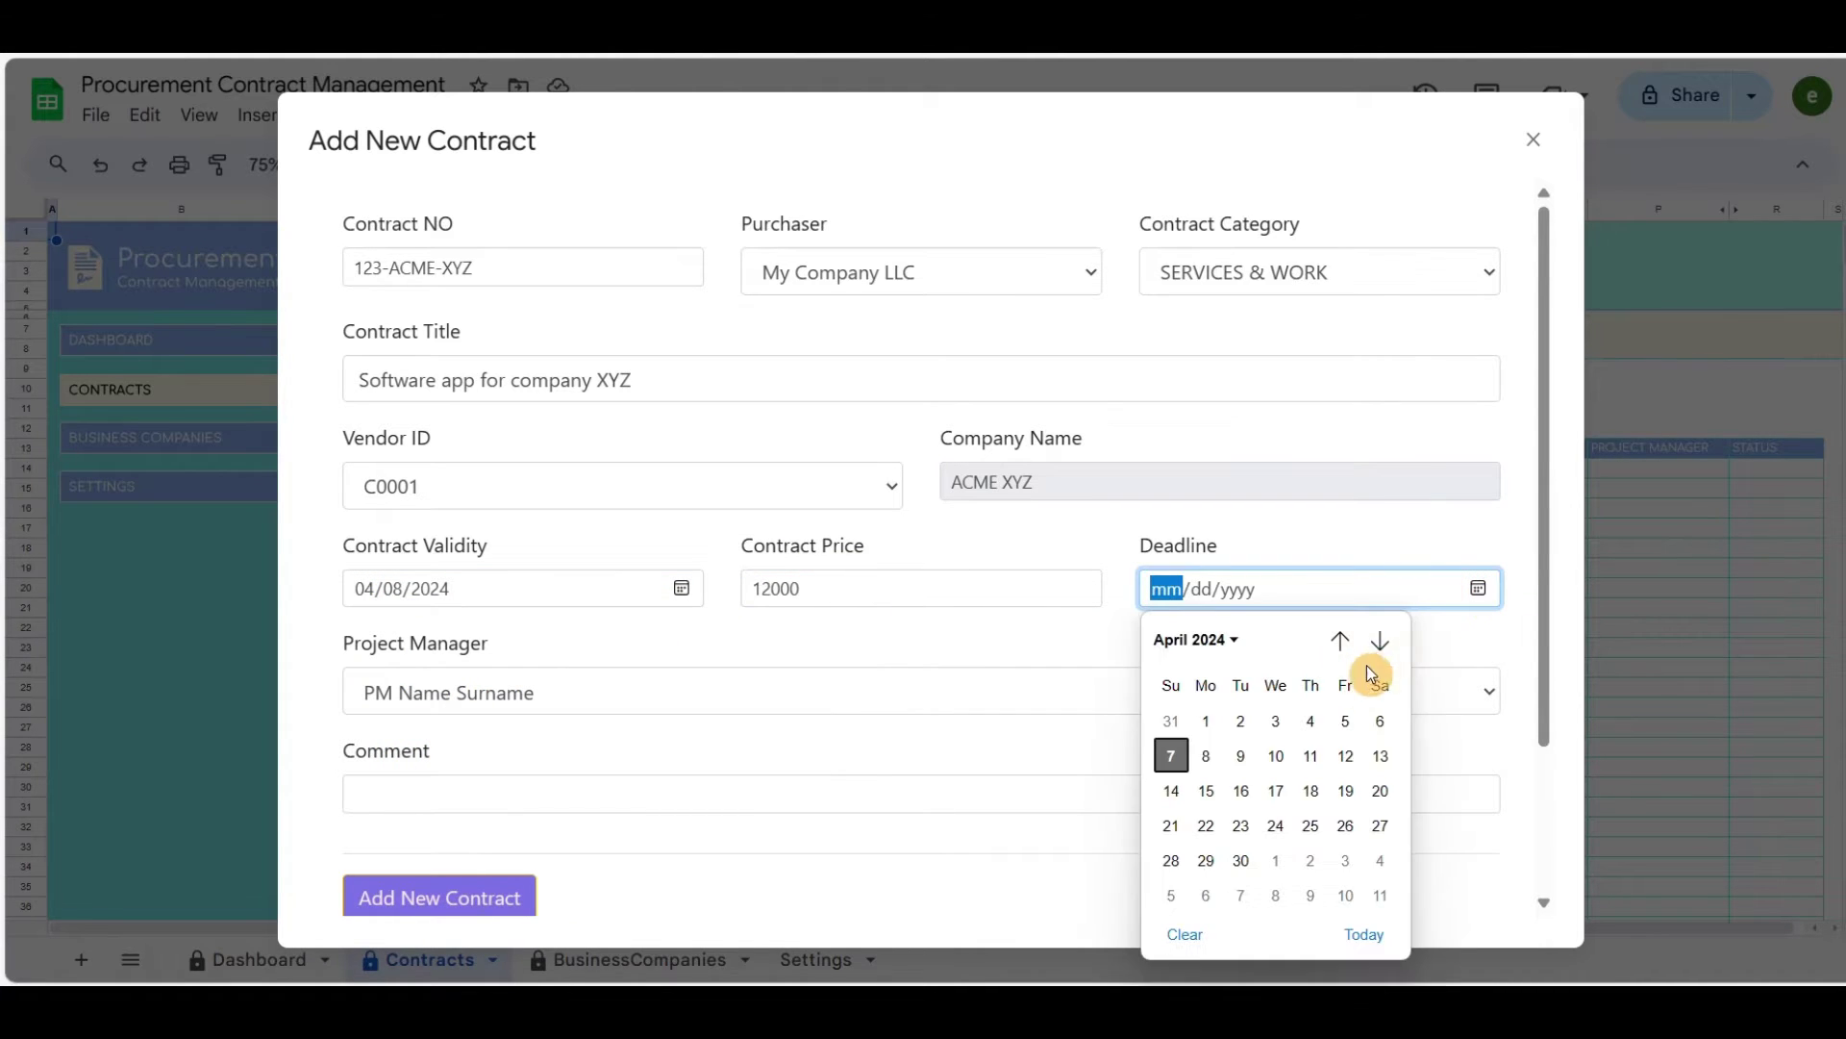
{"action": "left_click", "coordinate": [1379, 642]}
{"action": "left_click", "coordinate": [1310, 860]}
{"action": "left_click", "coordinate": [518, 692]}
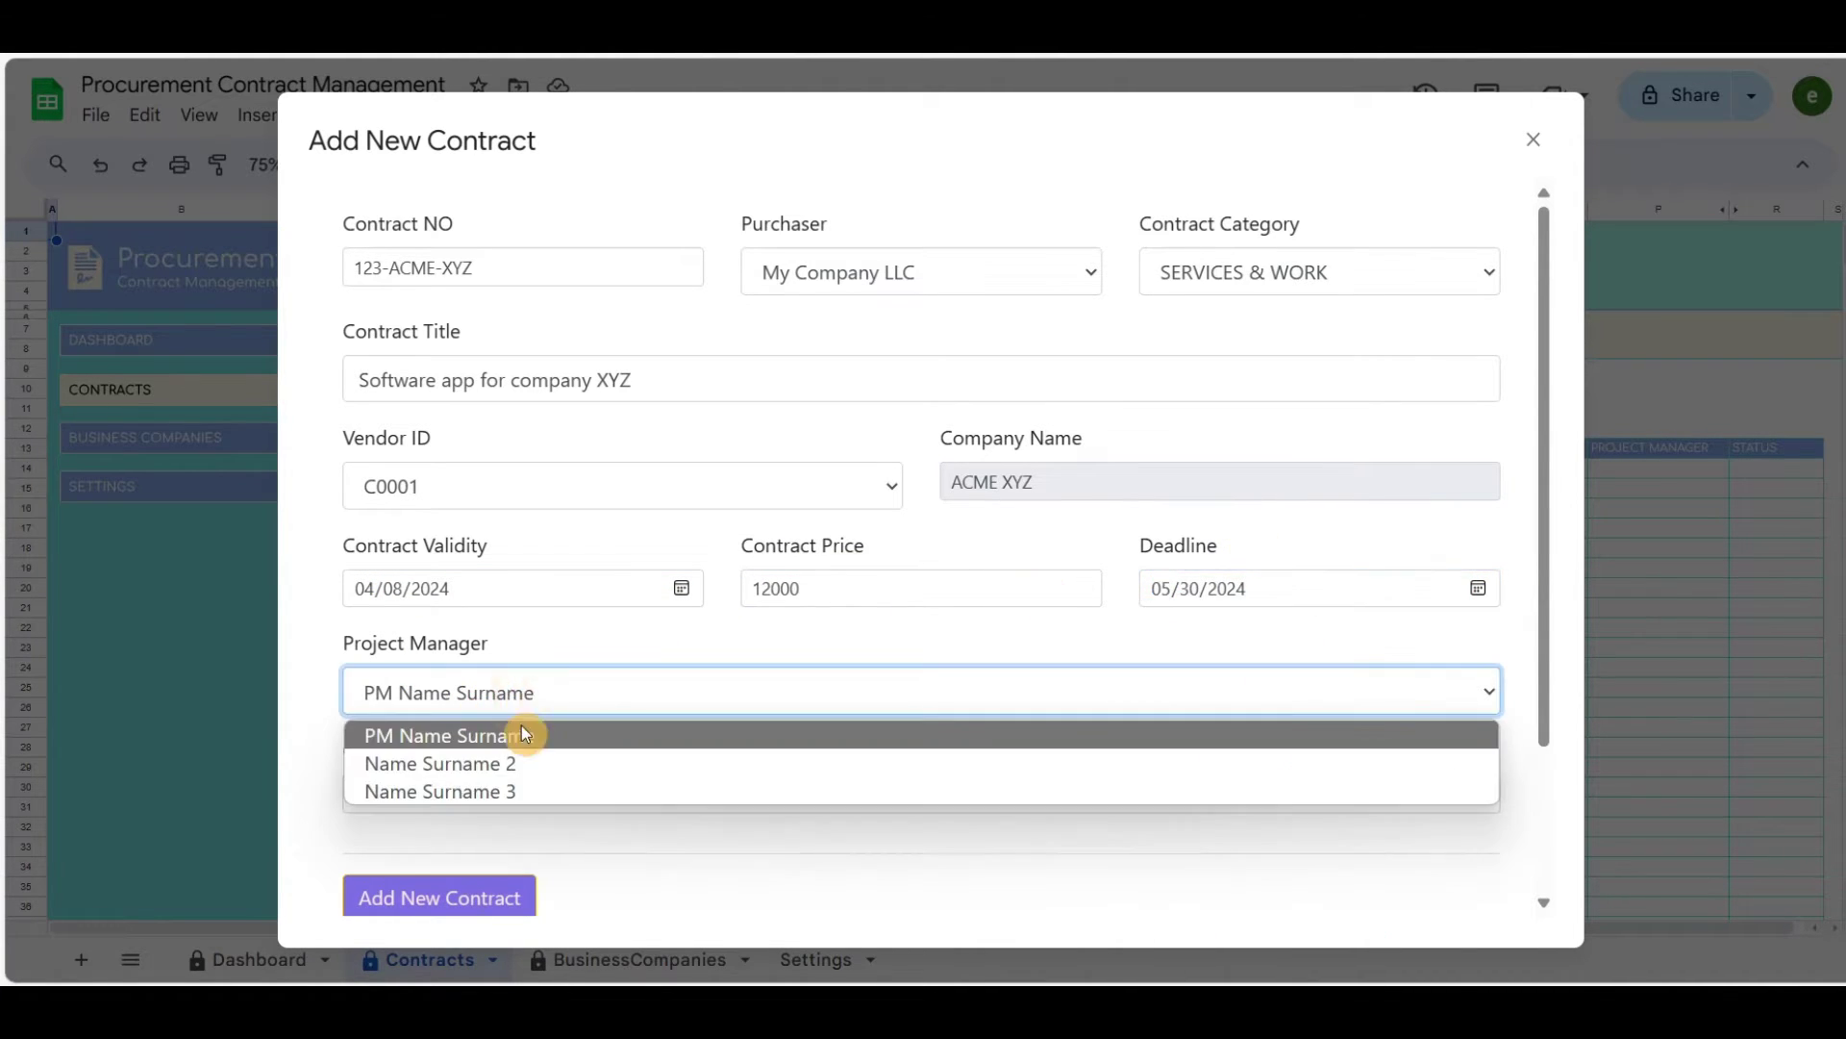
{"action": "left_click", "coordinate": [528, 734]}
{"action": "left_click", "coordinate": [553, 790]}
{"action": "type", "text": "Development of the softwa"}
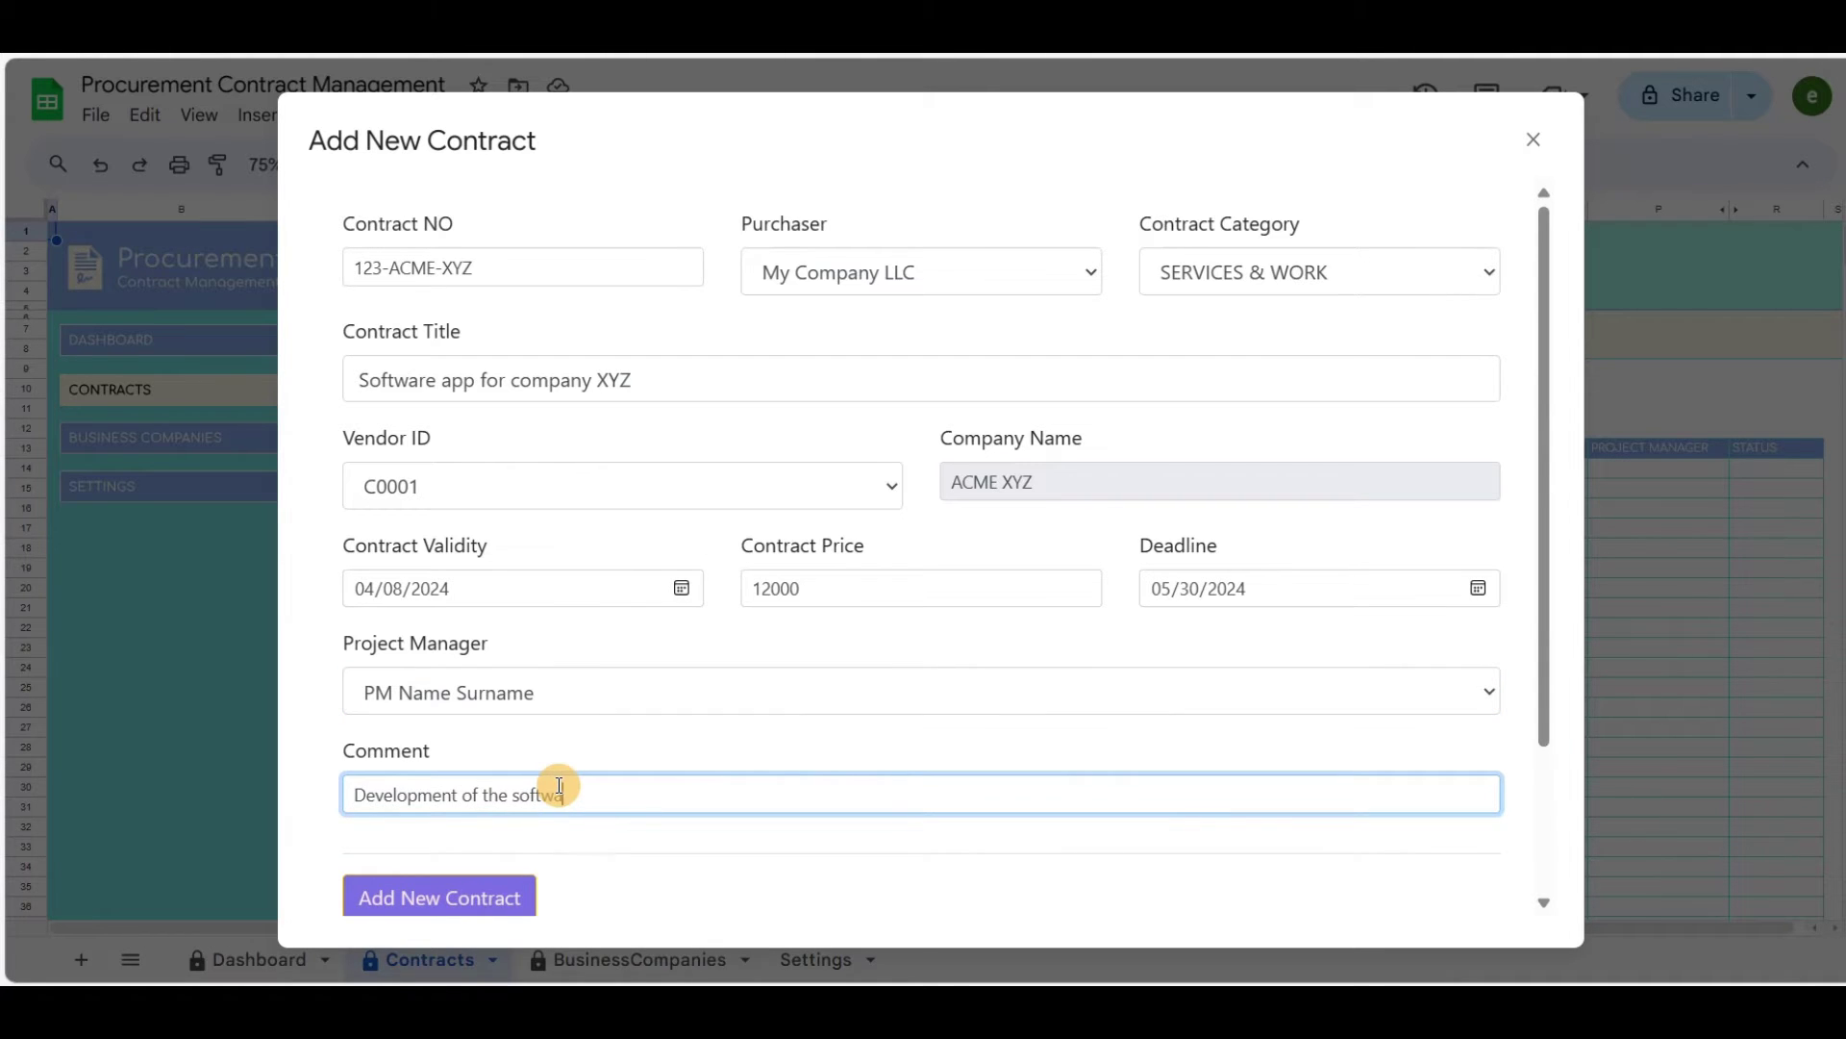
{"action": "type", "text": "re app."}
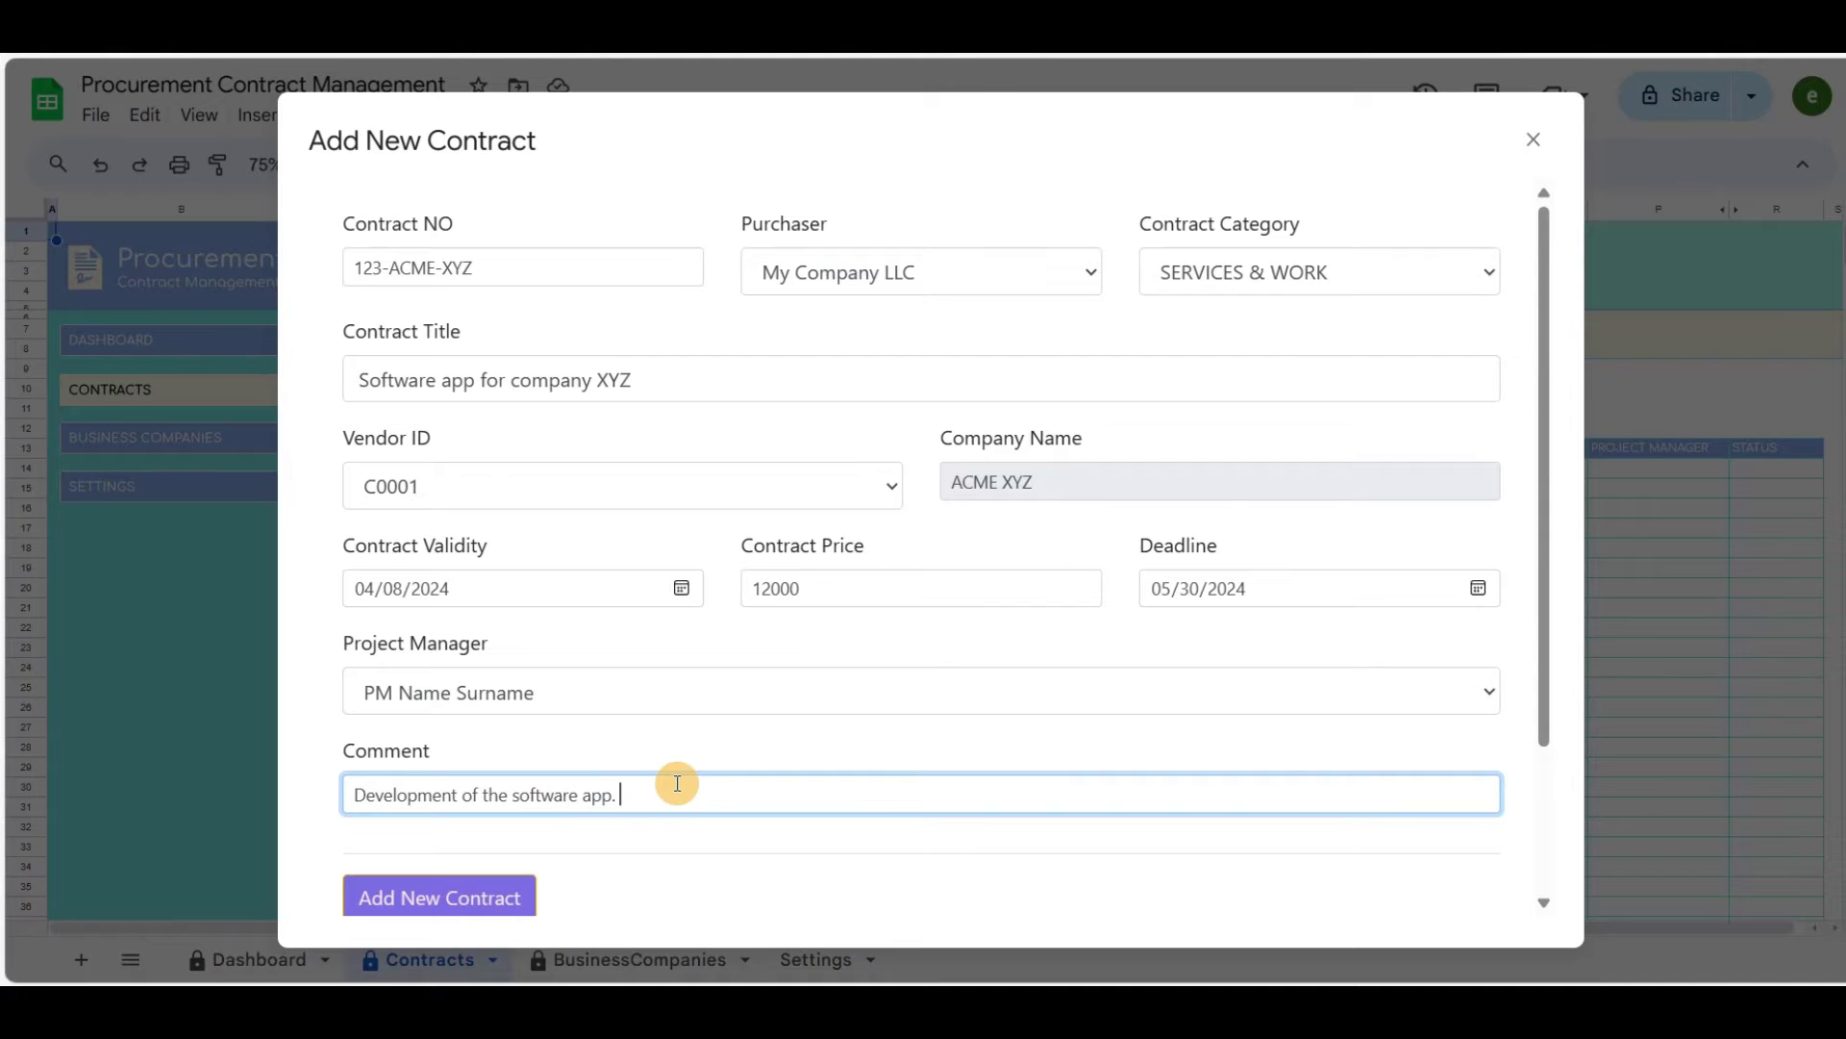
Save the contract as K0001 and filter the Contracts list to SERVICES & WORK.
{"action": "left_click", "coordinate": [437, 896]}
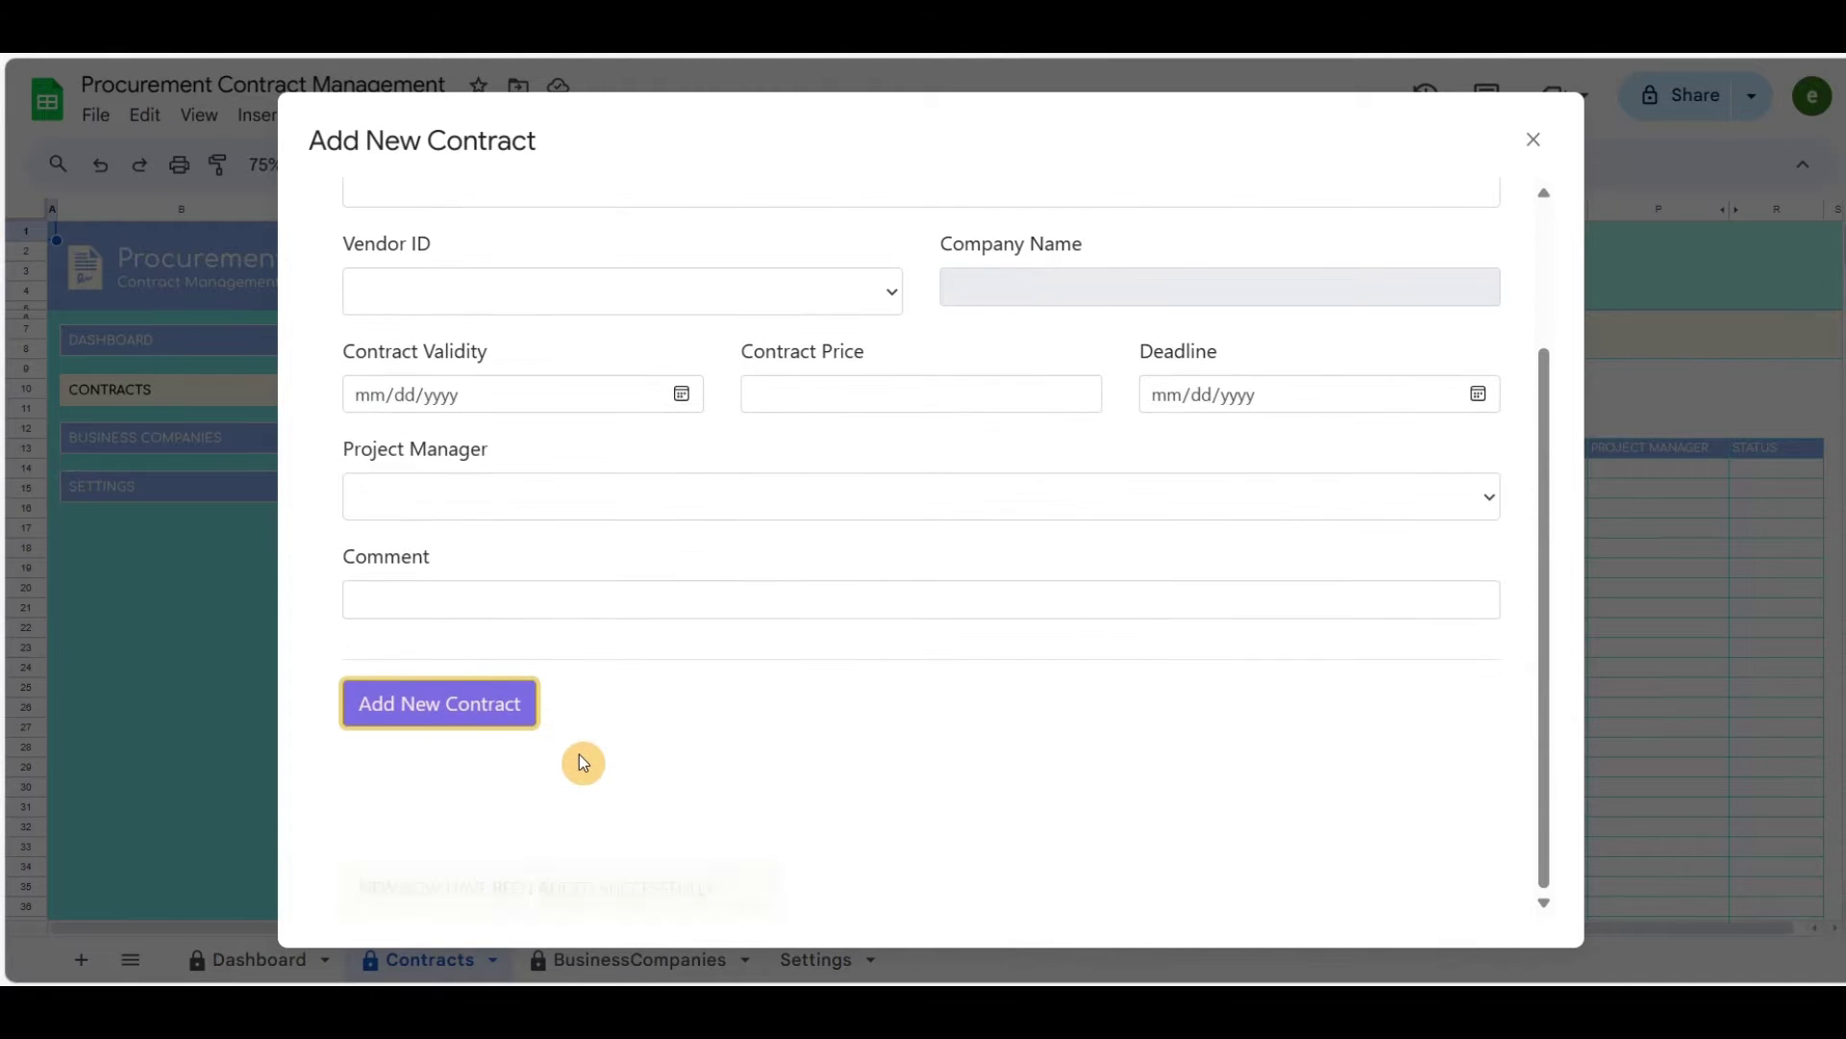
{"action": "left_click", "coordinate": [1534, 141]}
{"action": "left_click", "coordinate": [775, 396]}
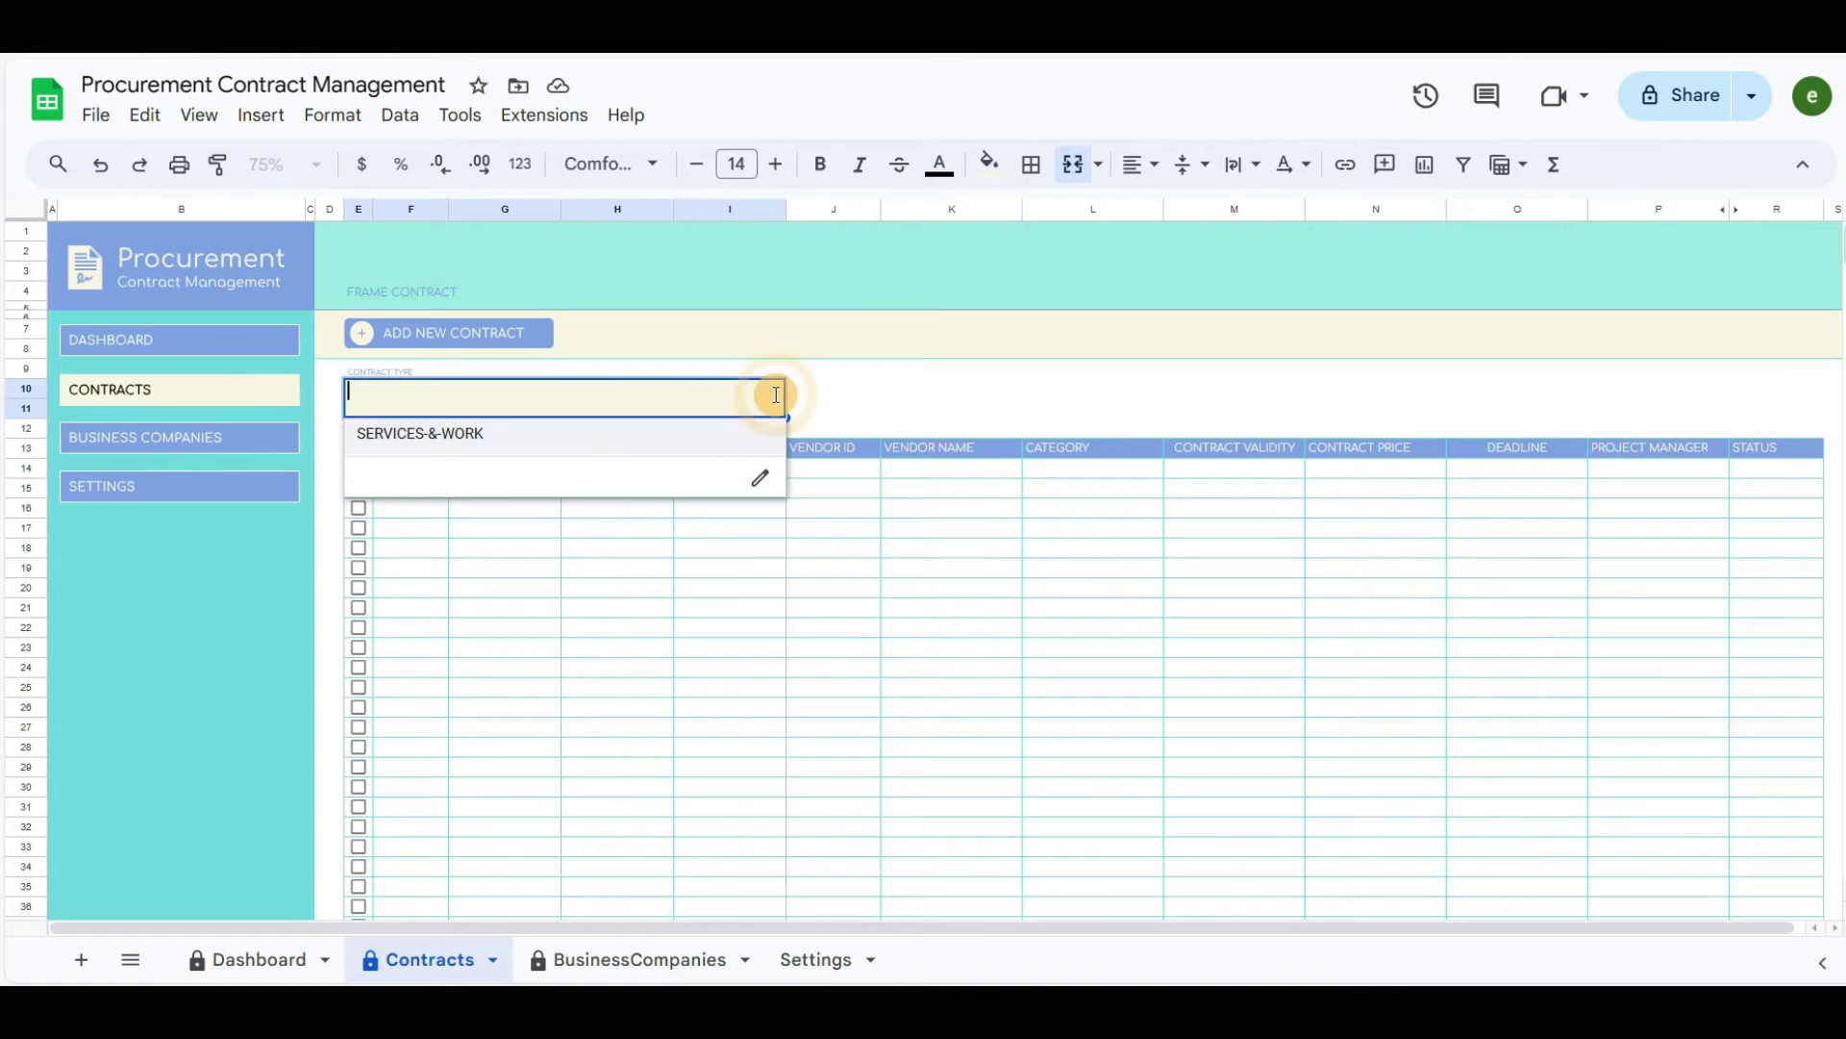
{"action": "left_click", "coordinate": [432, 441]}
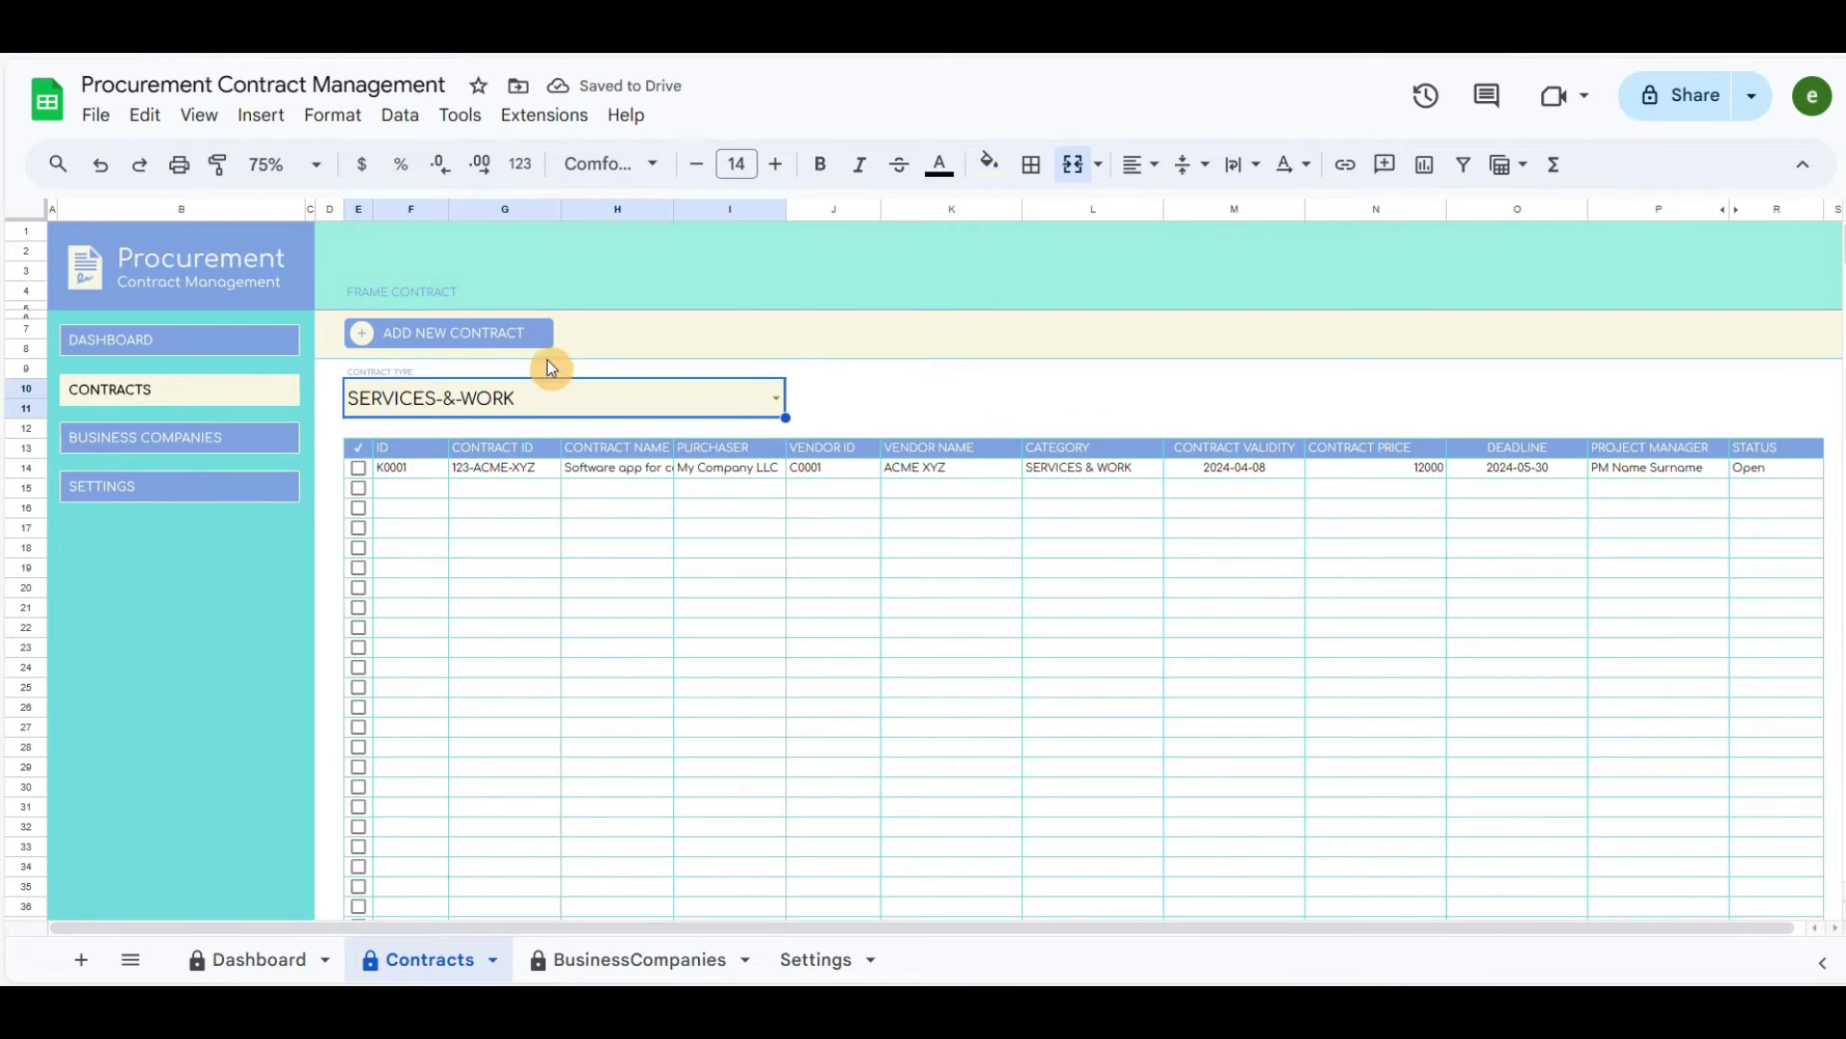
Start a new contract numbered 120-XYZ-ACME-2 in category SERVICES & WORK.
{"action": "left_click", "coordinate": [471, 336]}
{"action": "left_click", "coordinate": [548, 258]}
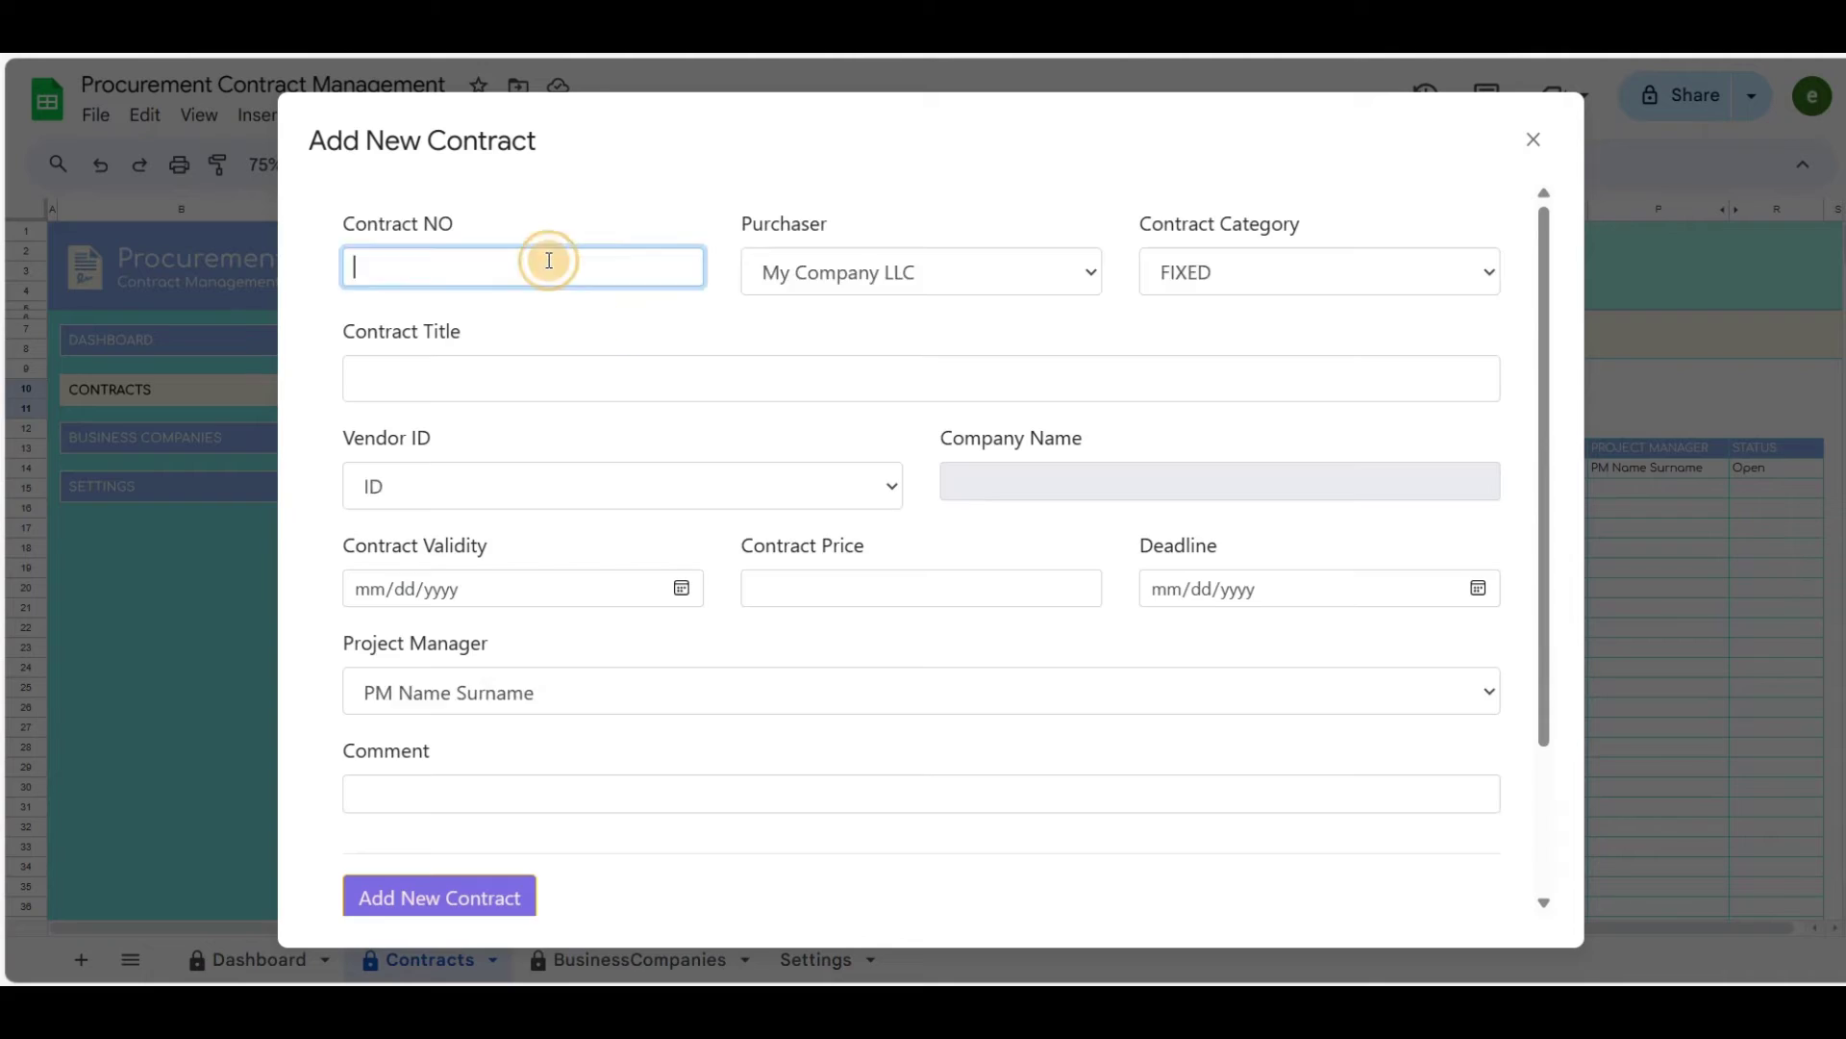
{"action": "type", "text": "120-XYZ-ACME-2"}
{"action": "key", "text": "Tab"}
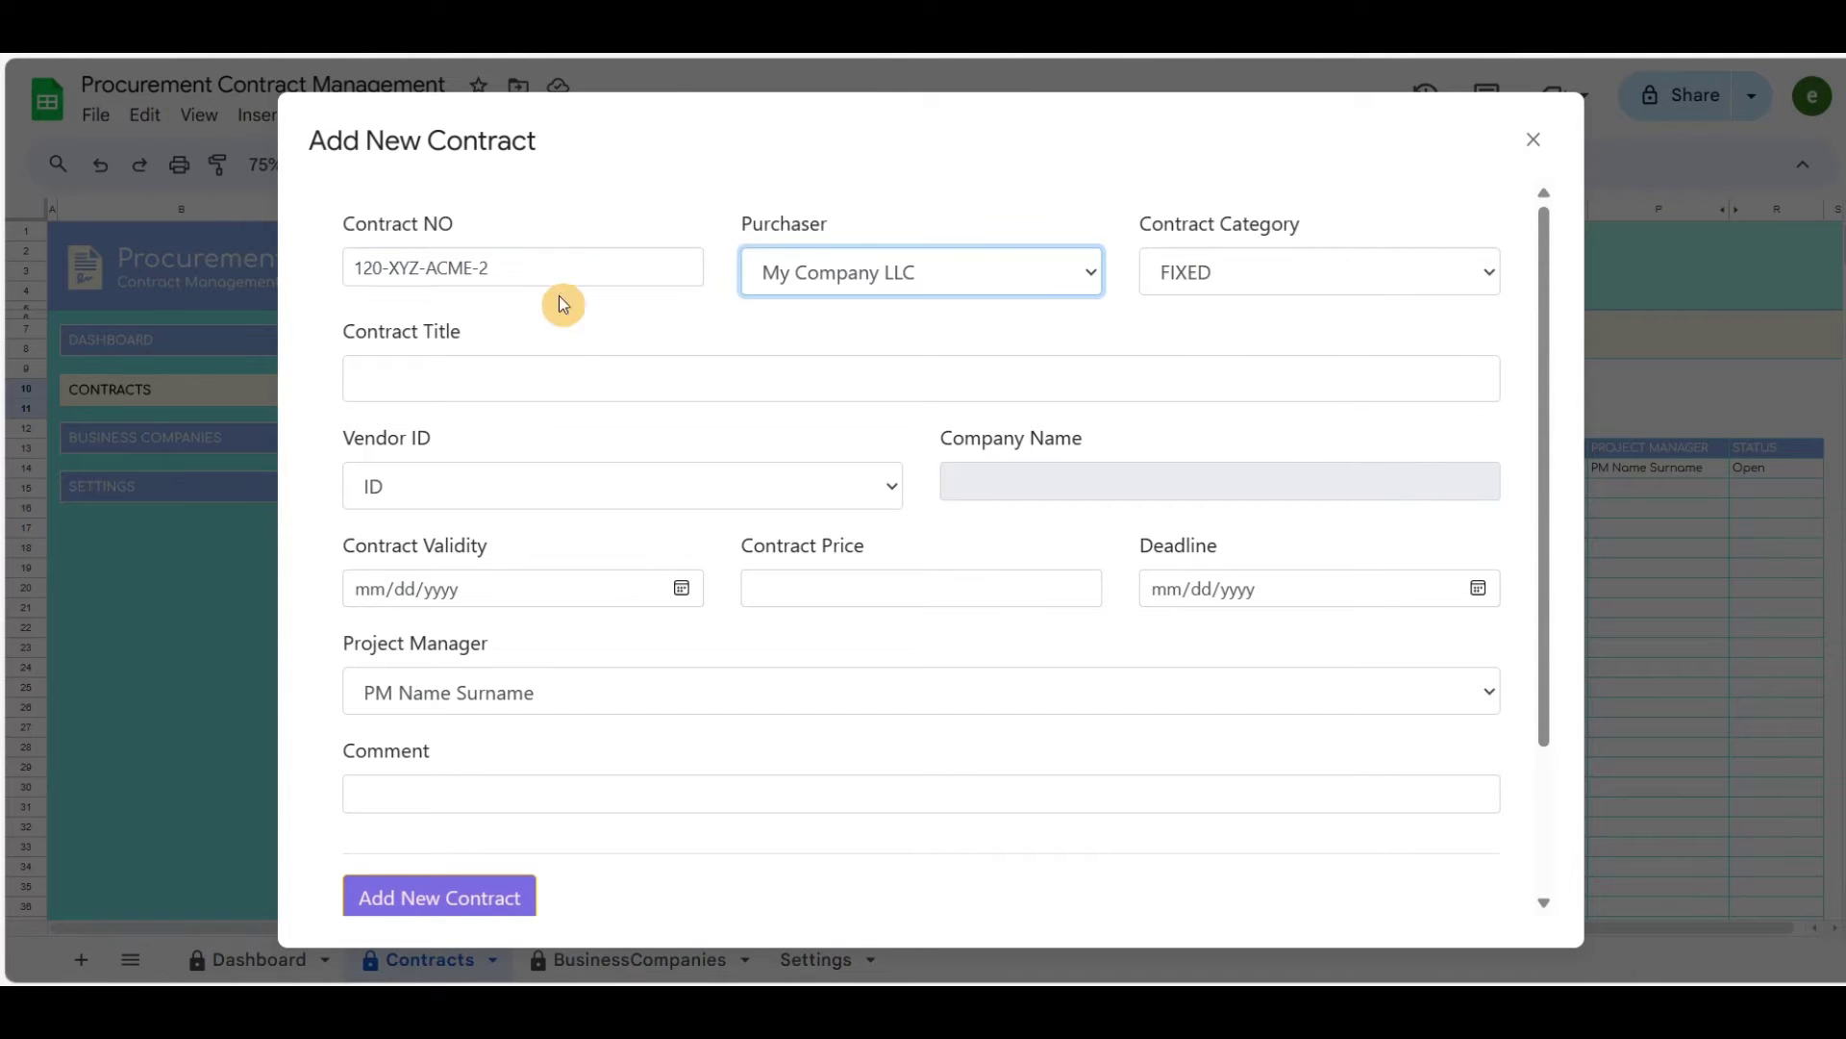
{"action": "left_click", "coordinate": [1320, 272]}
{"action": "left_click", "coordinate": [1163, 350]}
Title it 'Software Development Mobile vers', reuse that text as the comment, and set vendor C0001.
{"action": "left_click", "coordinate": [528, 380]}
{"action": "type", "text": "Software Development Mobile vers"}
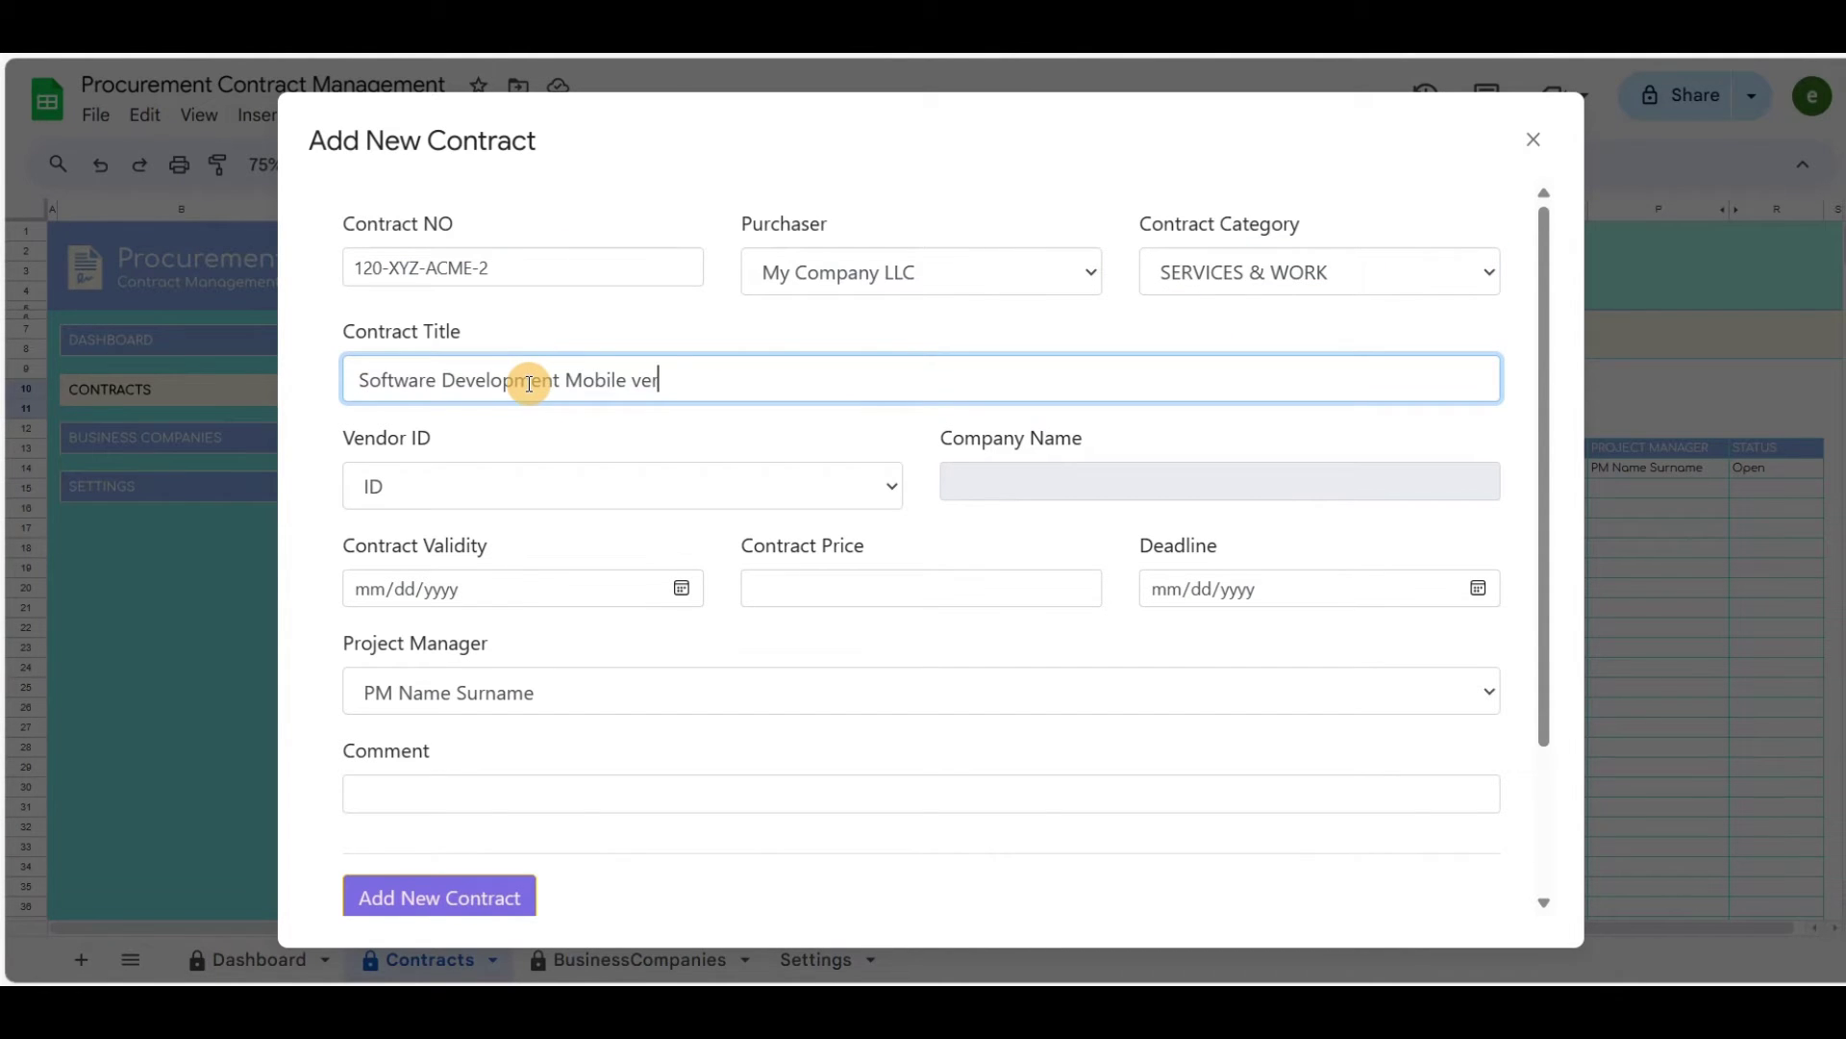
{"action": "key", "text": "ctrl+a"}
{"action": "key", "text": "ctrl+c"}
{"action": "left_click", "coordinate": [549, 794]}
{"action": "key", "text": "ctrl+v"}
{"action": "left_click", "coordinate": [563, 490]}
{"action": "left_click", "coordinate": [652, 604]}
Set validity 04/08/2024, price 24000, deadline 7 June 2024, and the project manager.
{"action": "left_click", "coordinate": [409, 755]}
{"action": "left_click", "coordinate": [851, 582]}
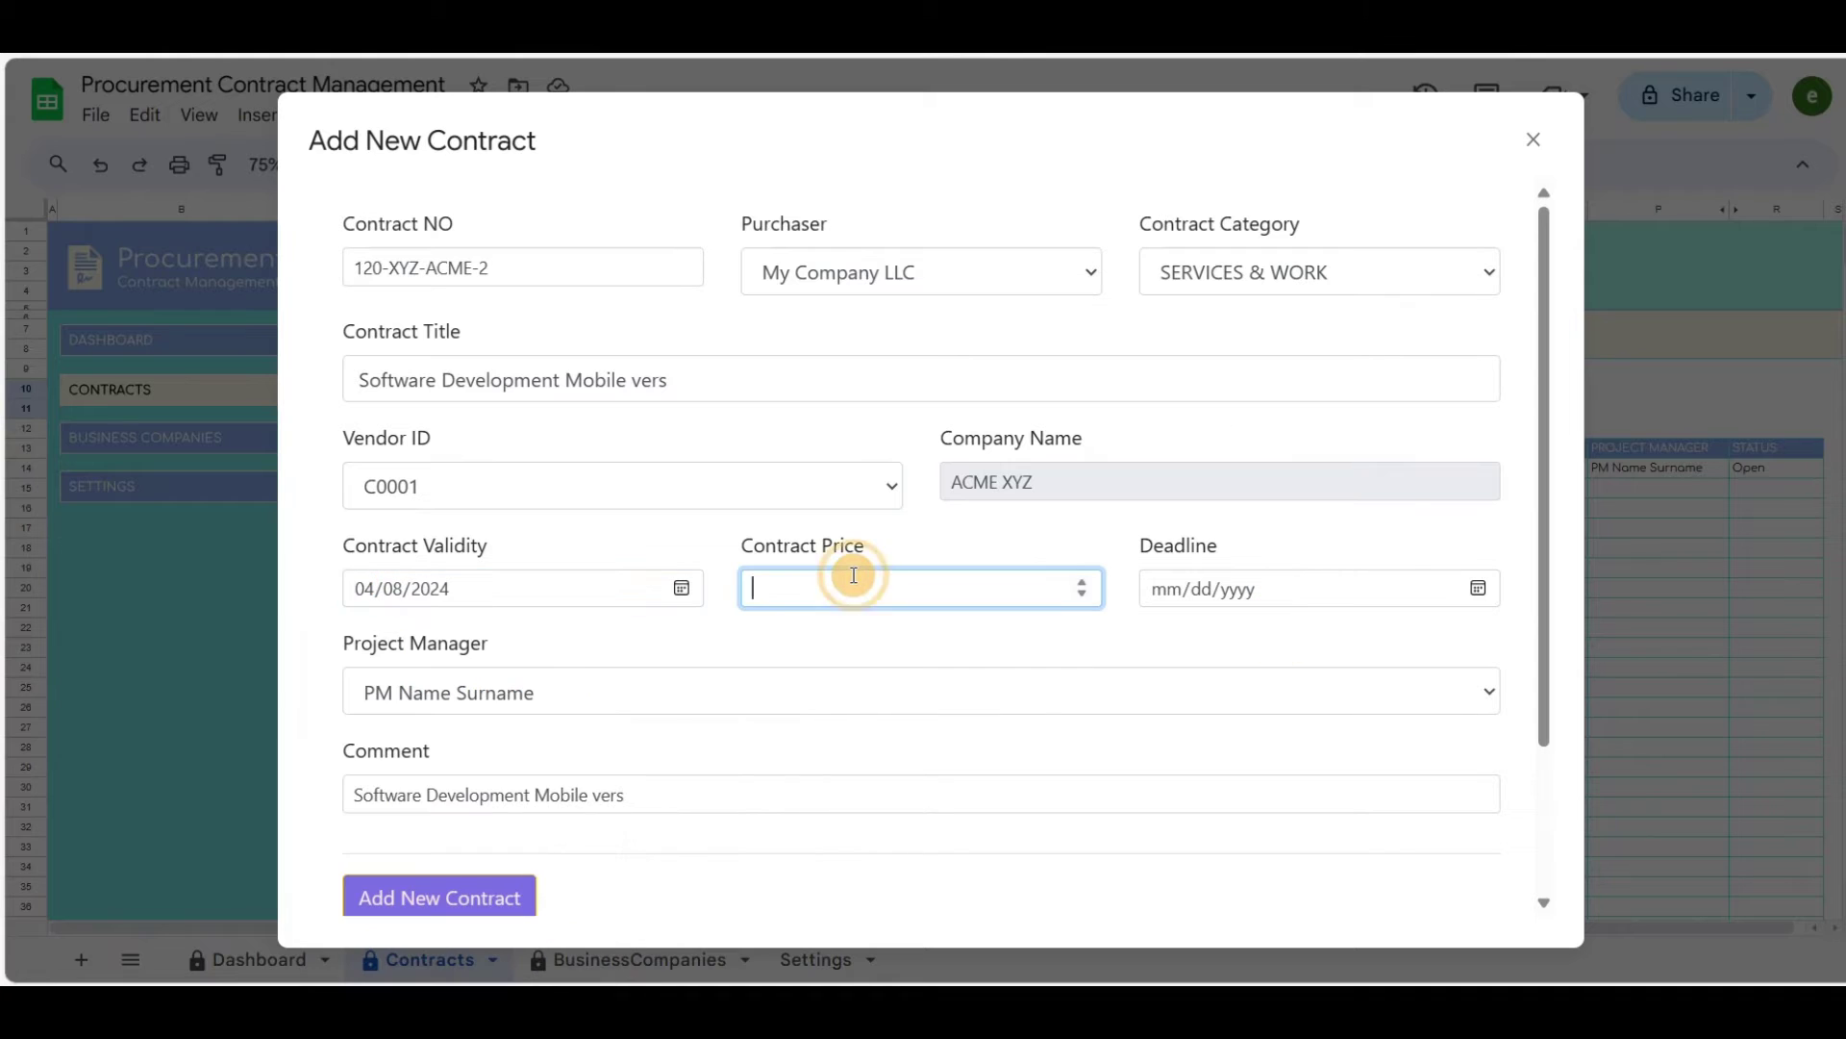
{"action": "type", "text": "24000"}
{"action": "left_click", "coordinate": [1480, 591]}
{"action": "left_click", "coordinate": [1381, 641]}
{"action": "left_click", "coordinate": [1381, 640]}
{"action": "left_click", "coordinate": [1345, 756]}
{"action": "left_click", "coordinate": [606, 690]}
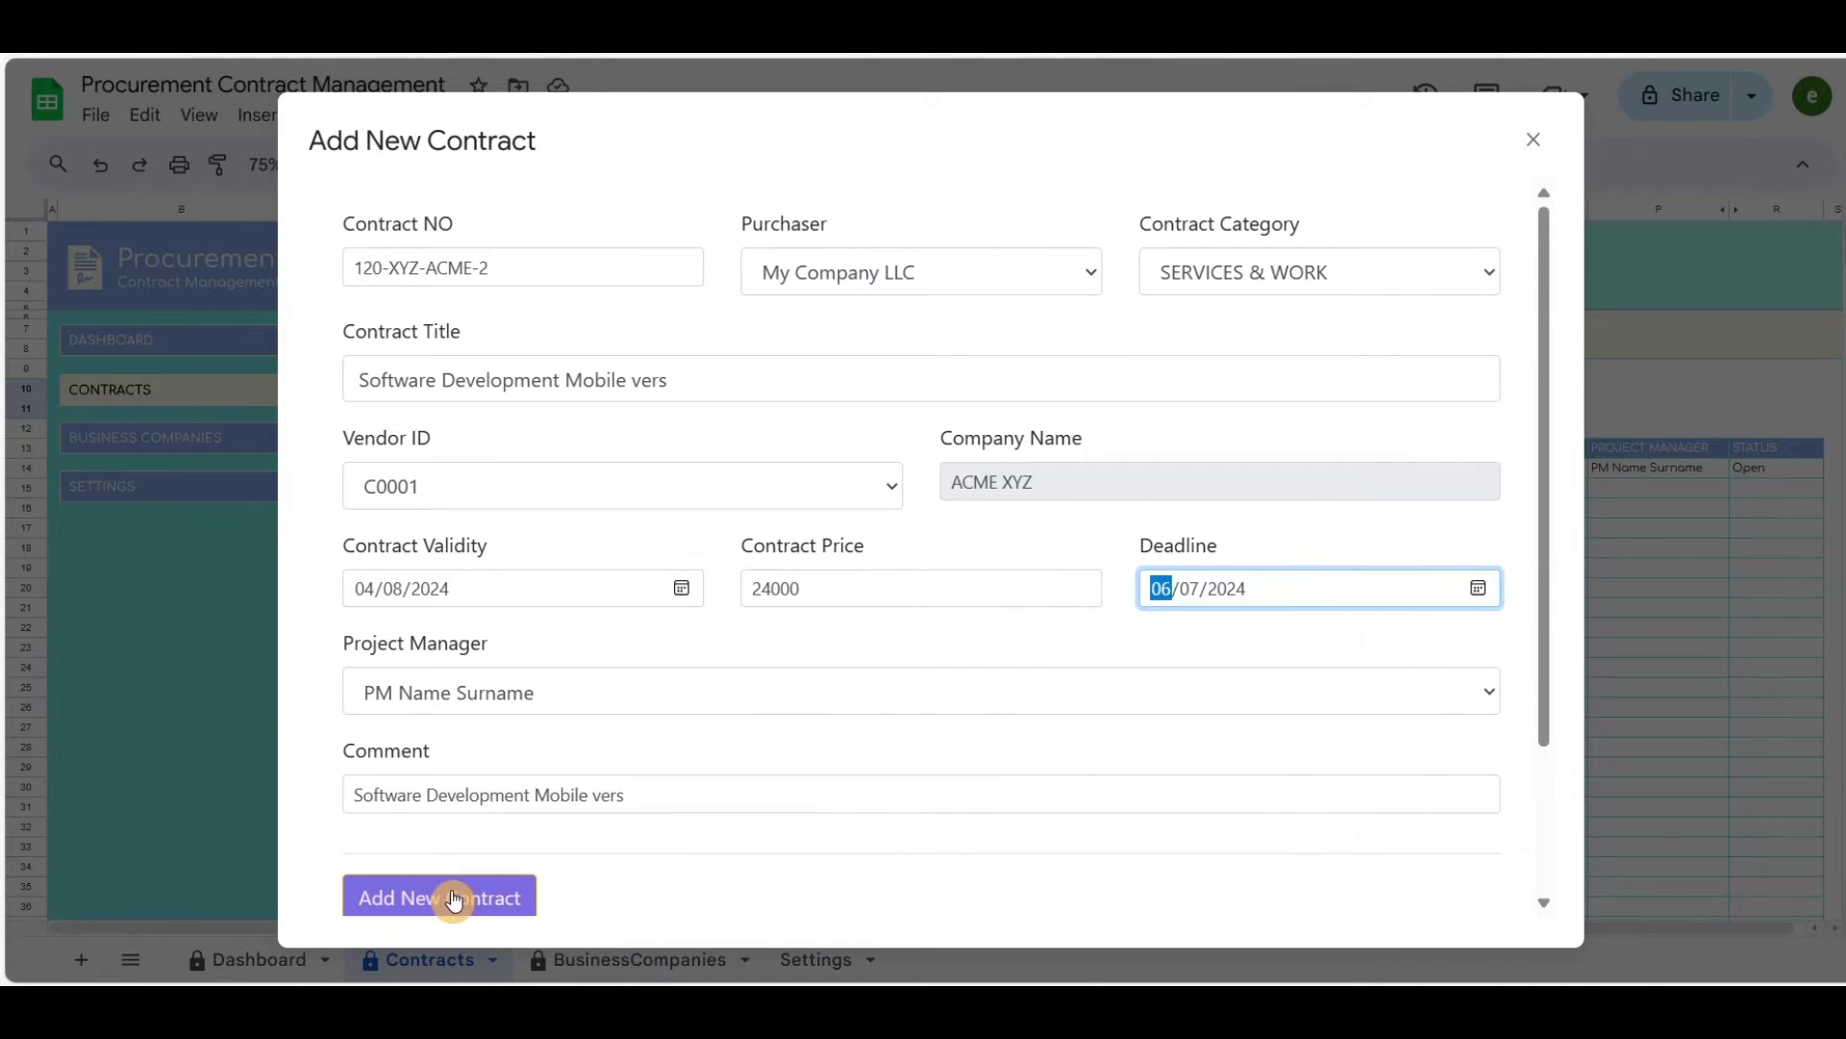
{"action": "left_click", "coordinate": [442, 860]}
Save the second contract so it appears as row K0002.
{"action": "left_click", "coordinate": [441, 894]}
{"action": "left_click", "coordinate": [1534, 139]}
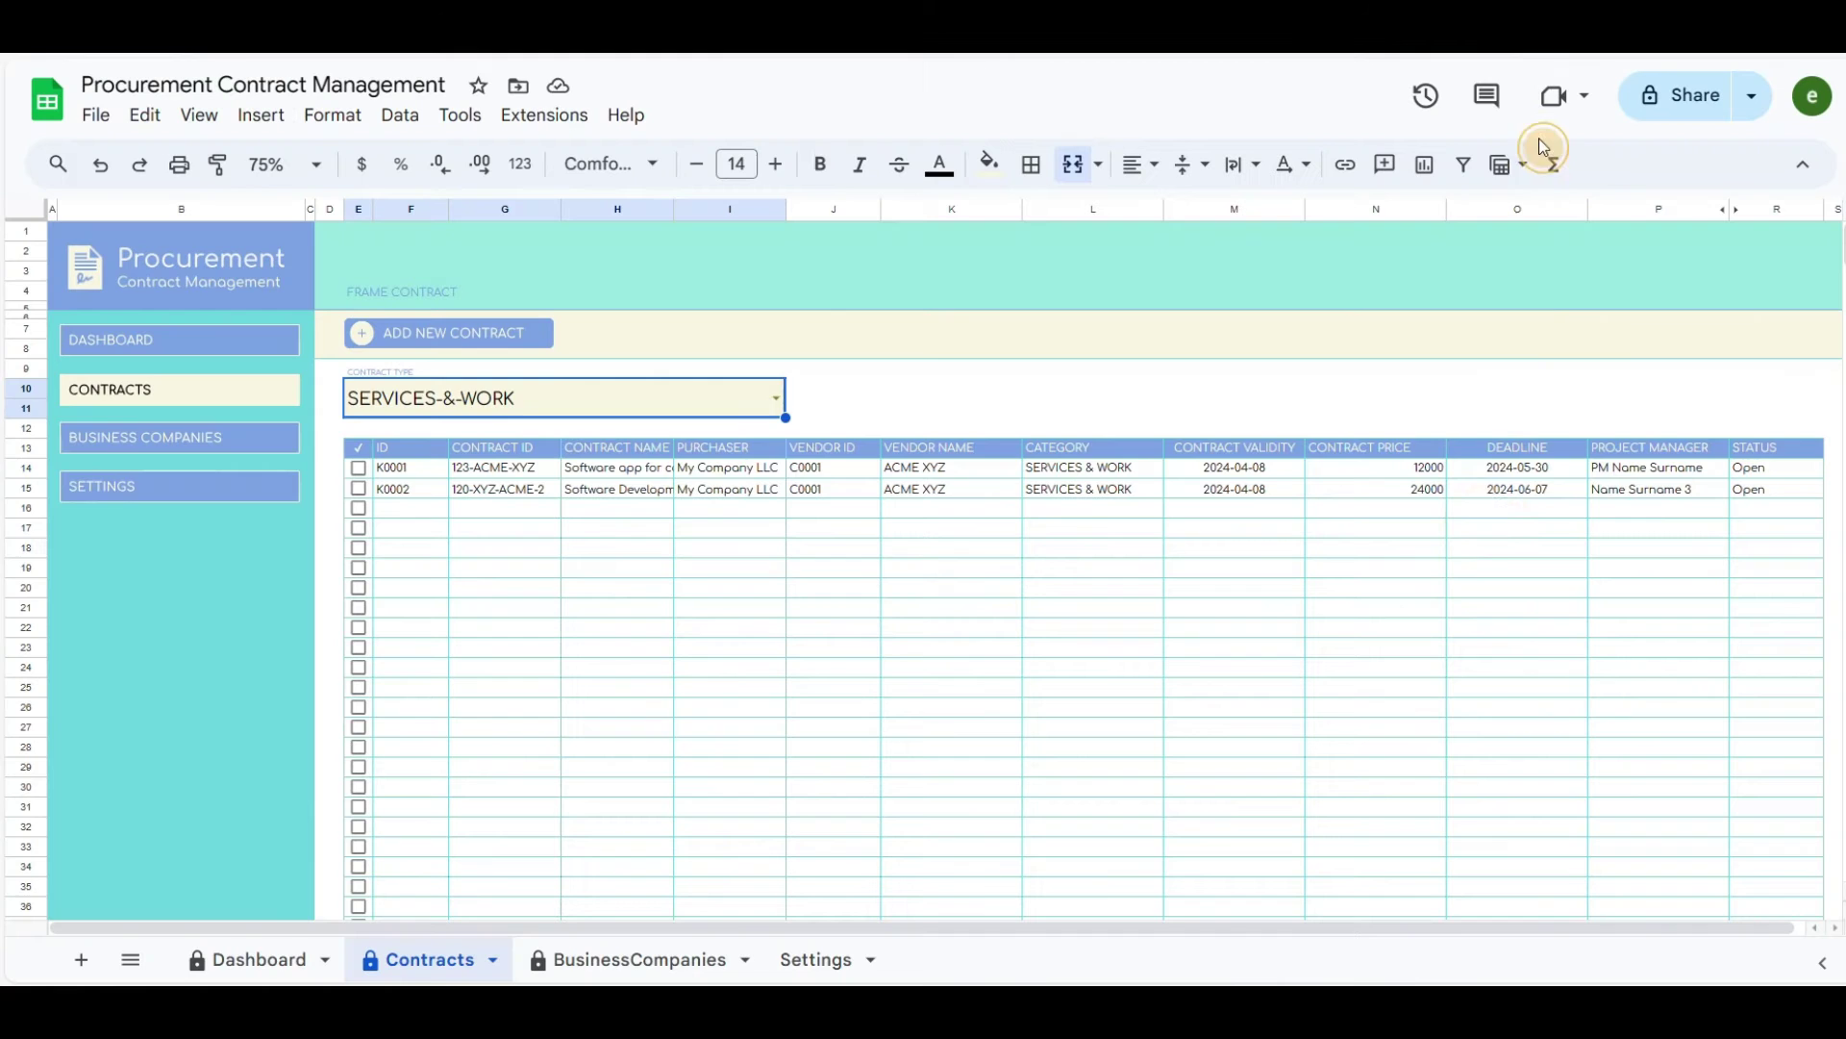
{"action": "mouse_move", "coordinate": [995, 925]}
{"action": "left_mouse_down"}
{"action": "mouse_move", "coordinate": [1246, 926]}
{"action": "mouse_move", "coordinate": [988, 929]}
{"action": "left_mouse_up"}
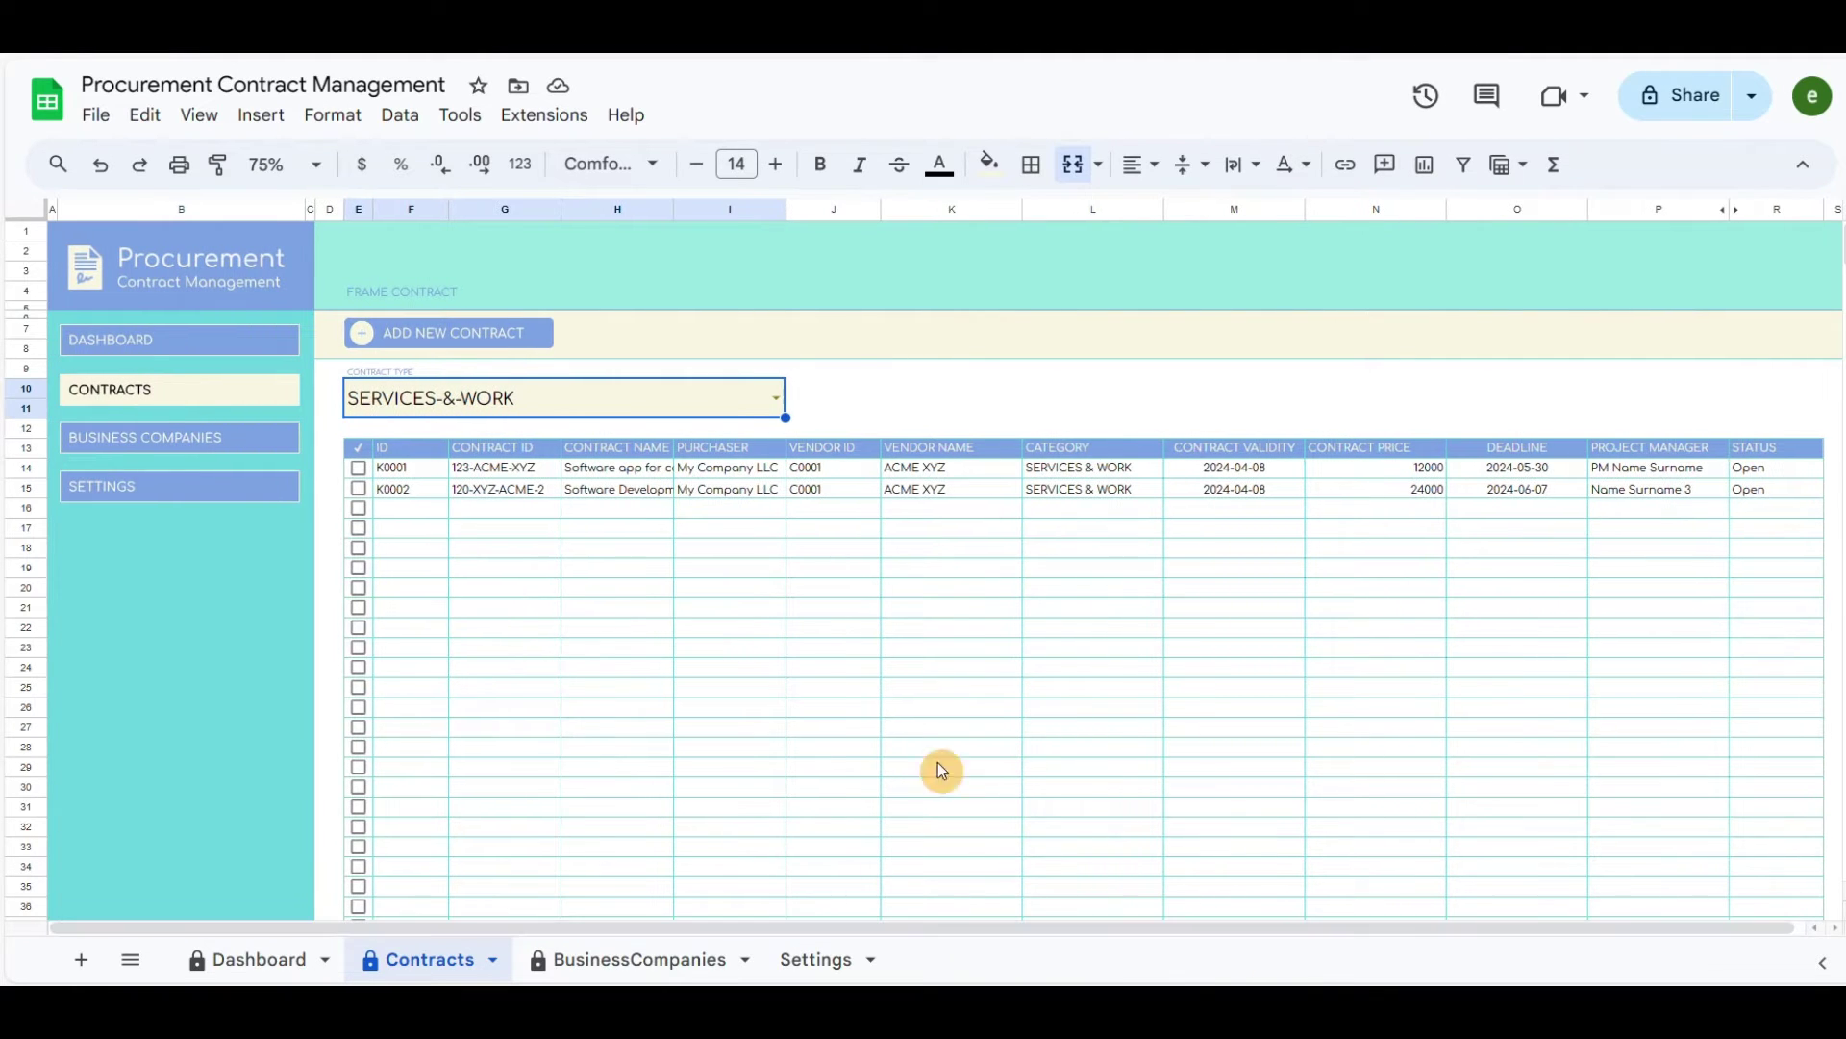
{"action": "left_click", "coordinate": [975, 412]}
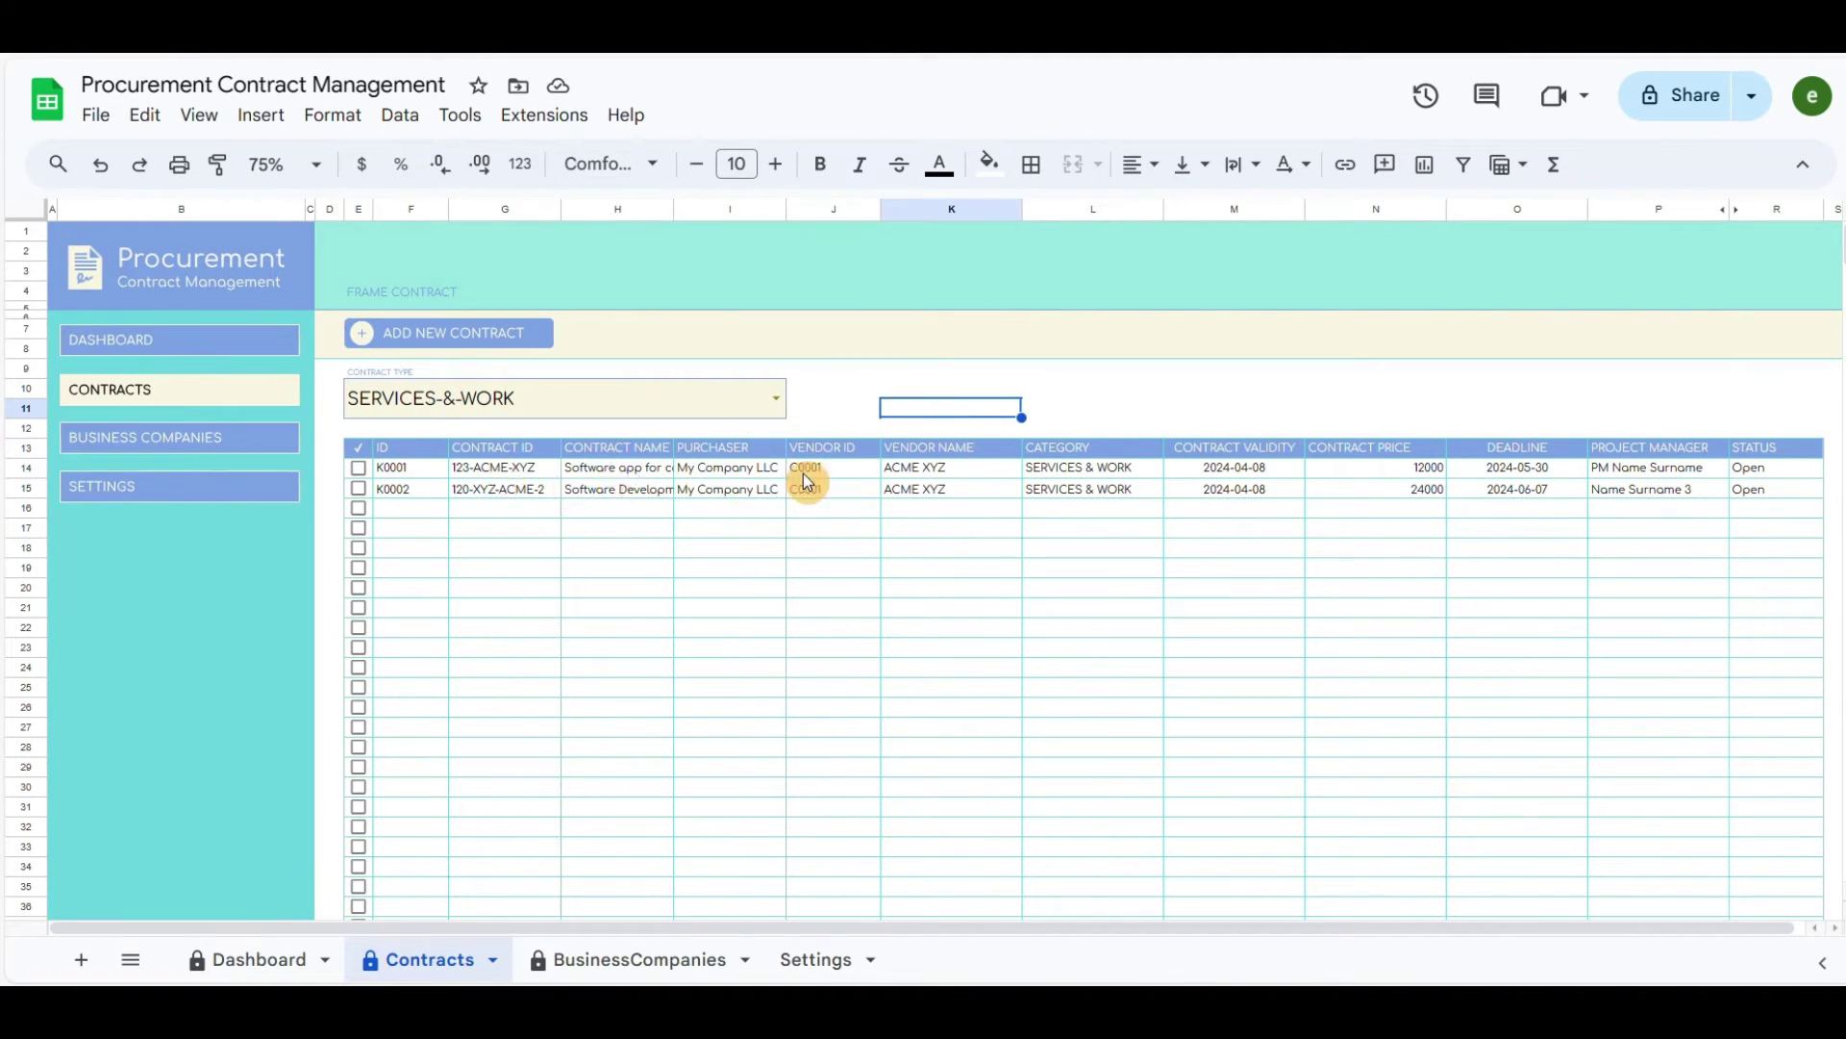
Tick row K0001 and confirm the prompts to view contract 123-ACME-XYZ's details.
{"action": "left_click", "coordinate": [359, 470]}
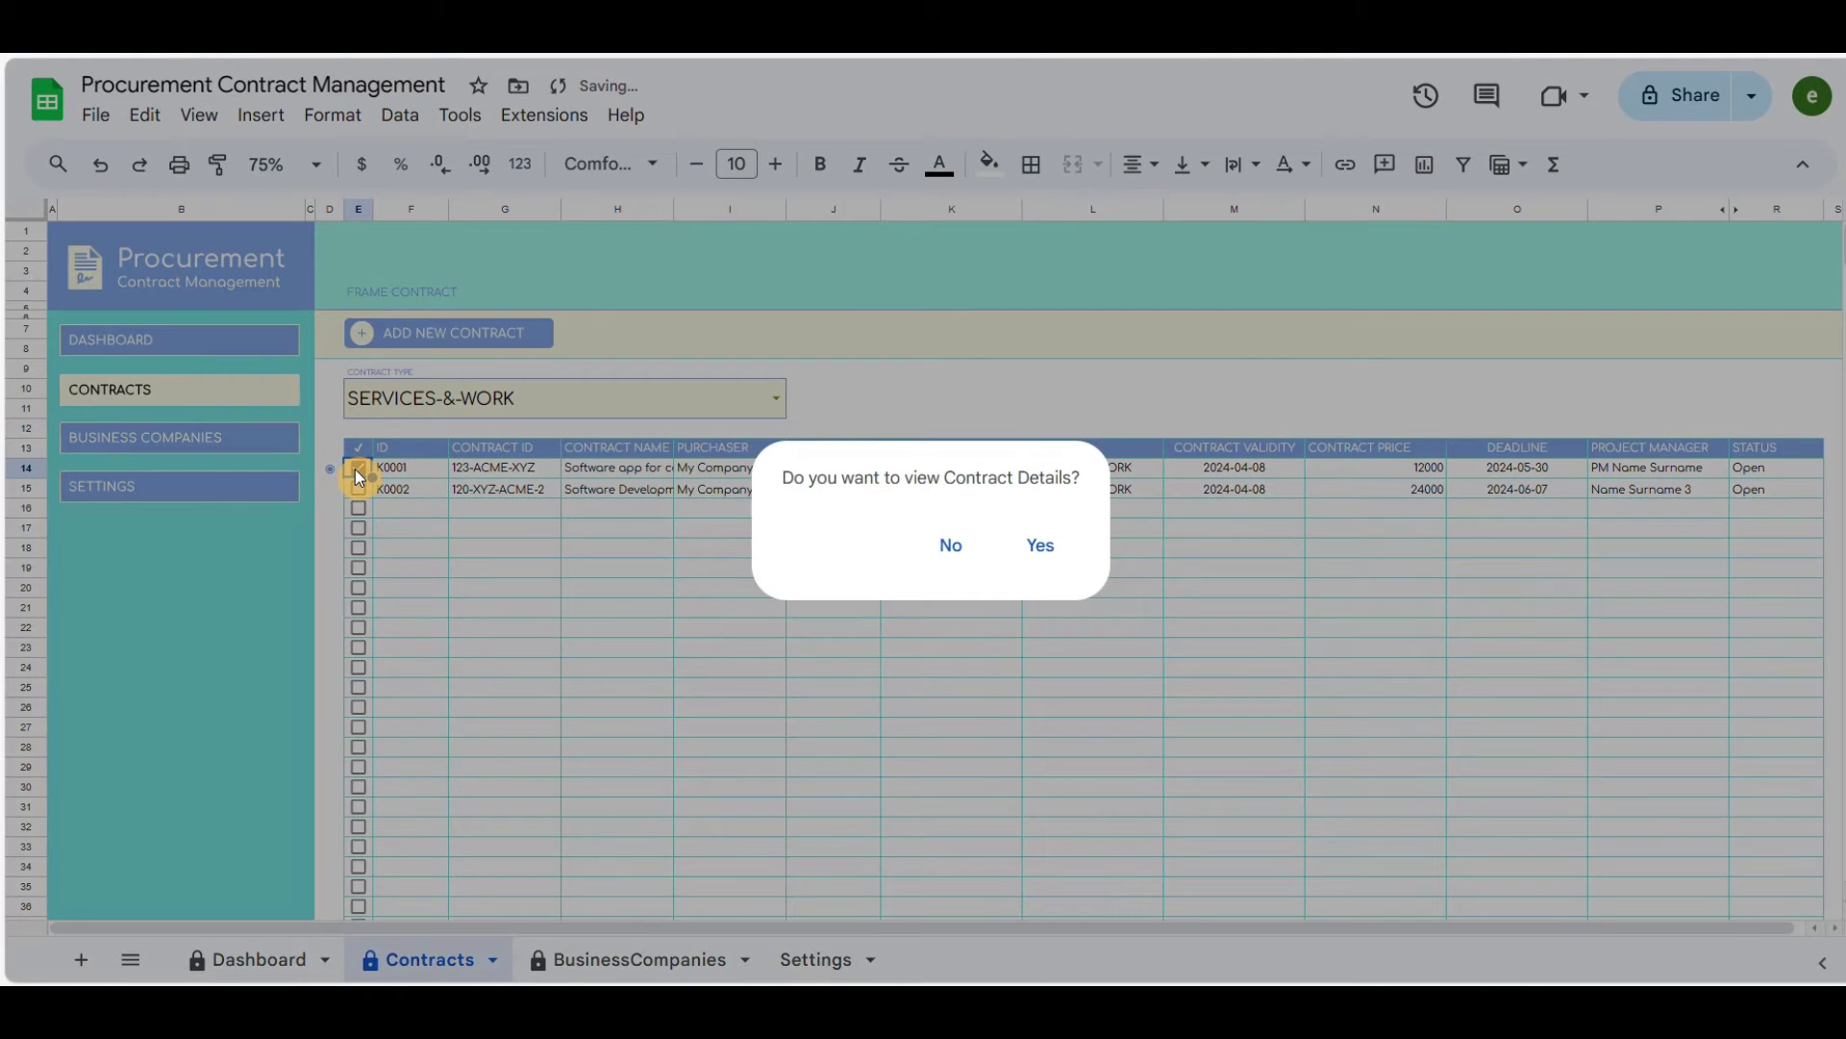
{"action": "left_click", "coordinate": [1051, 550]}
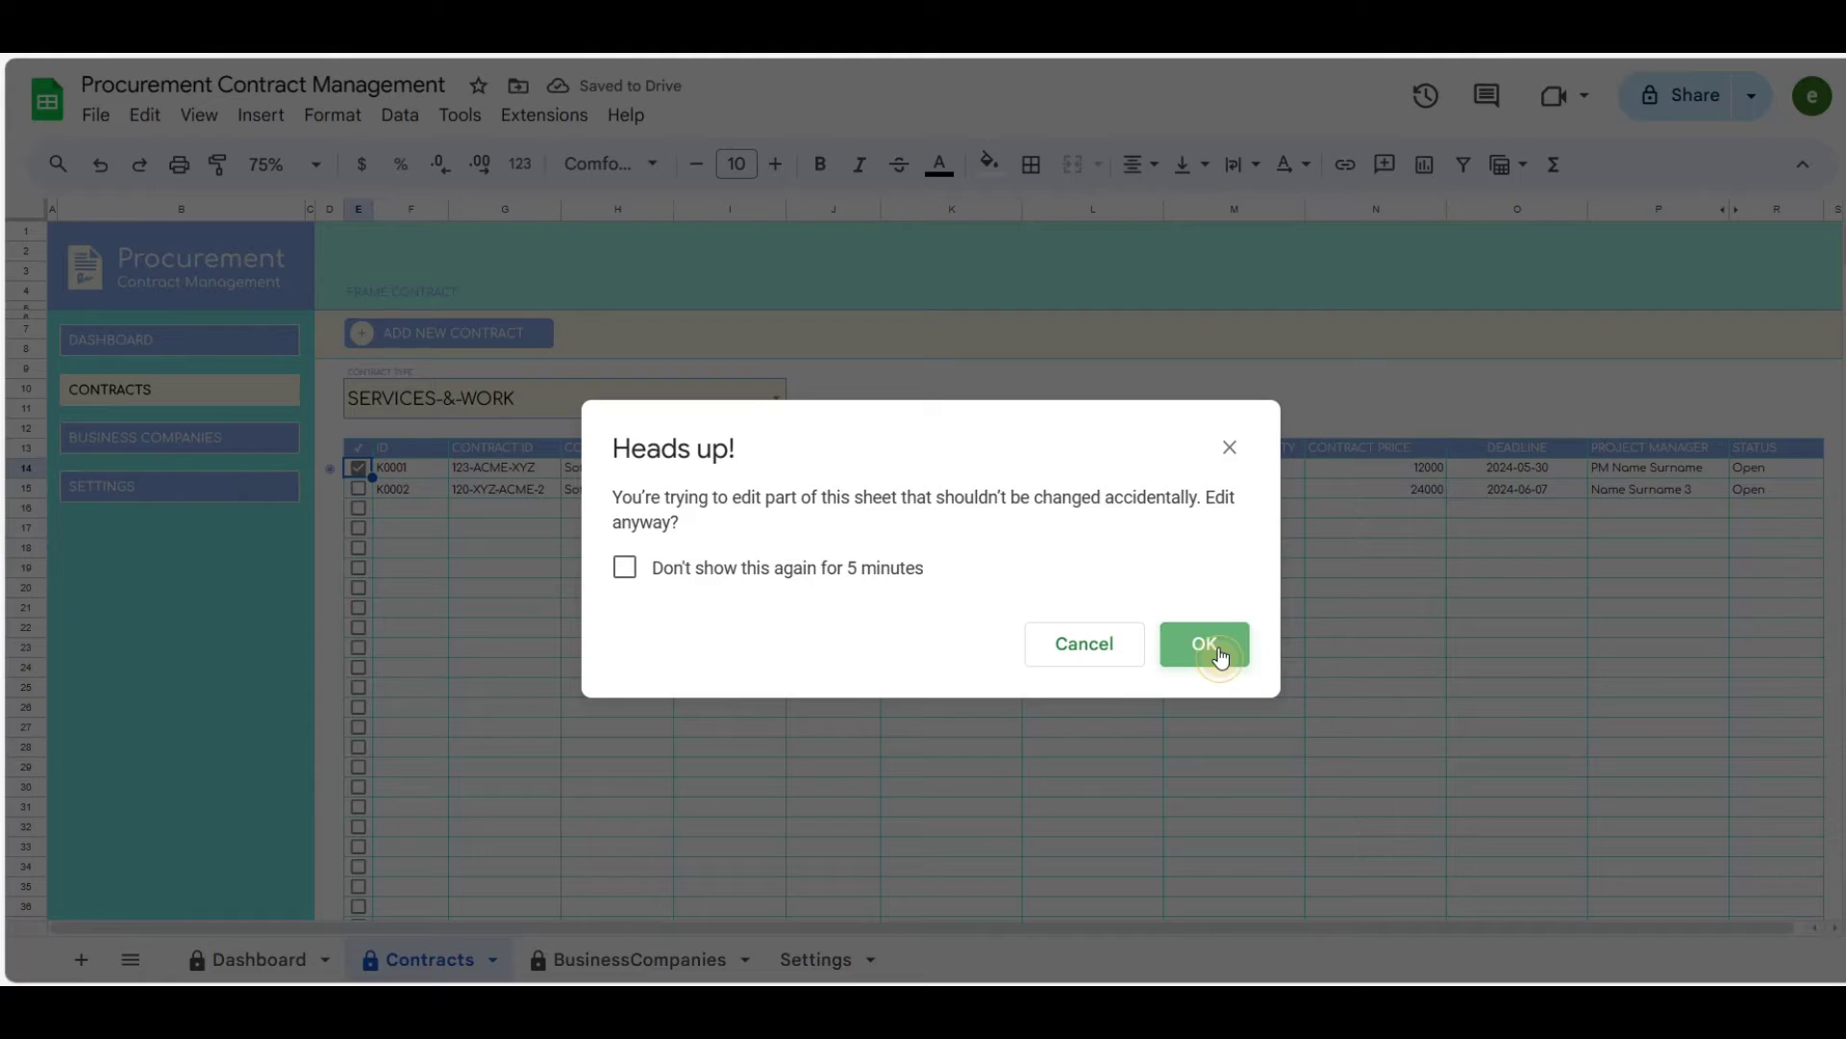
{"action": "left_click", "coordinate": [1207, 644]}
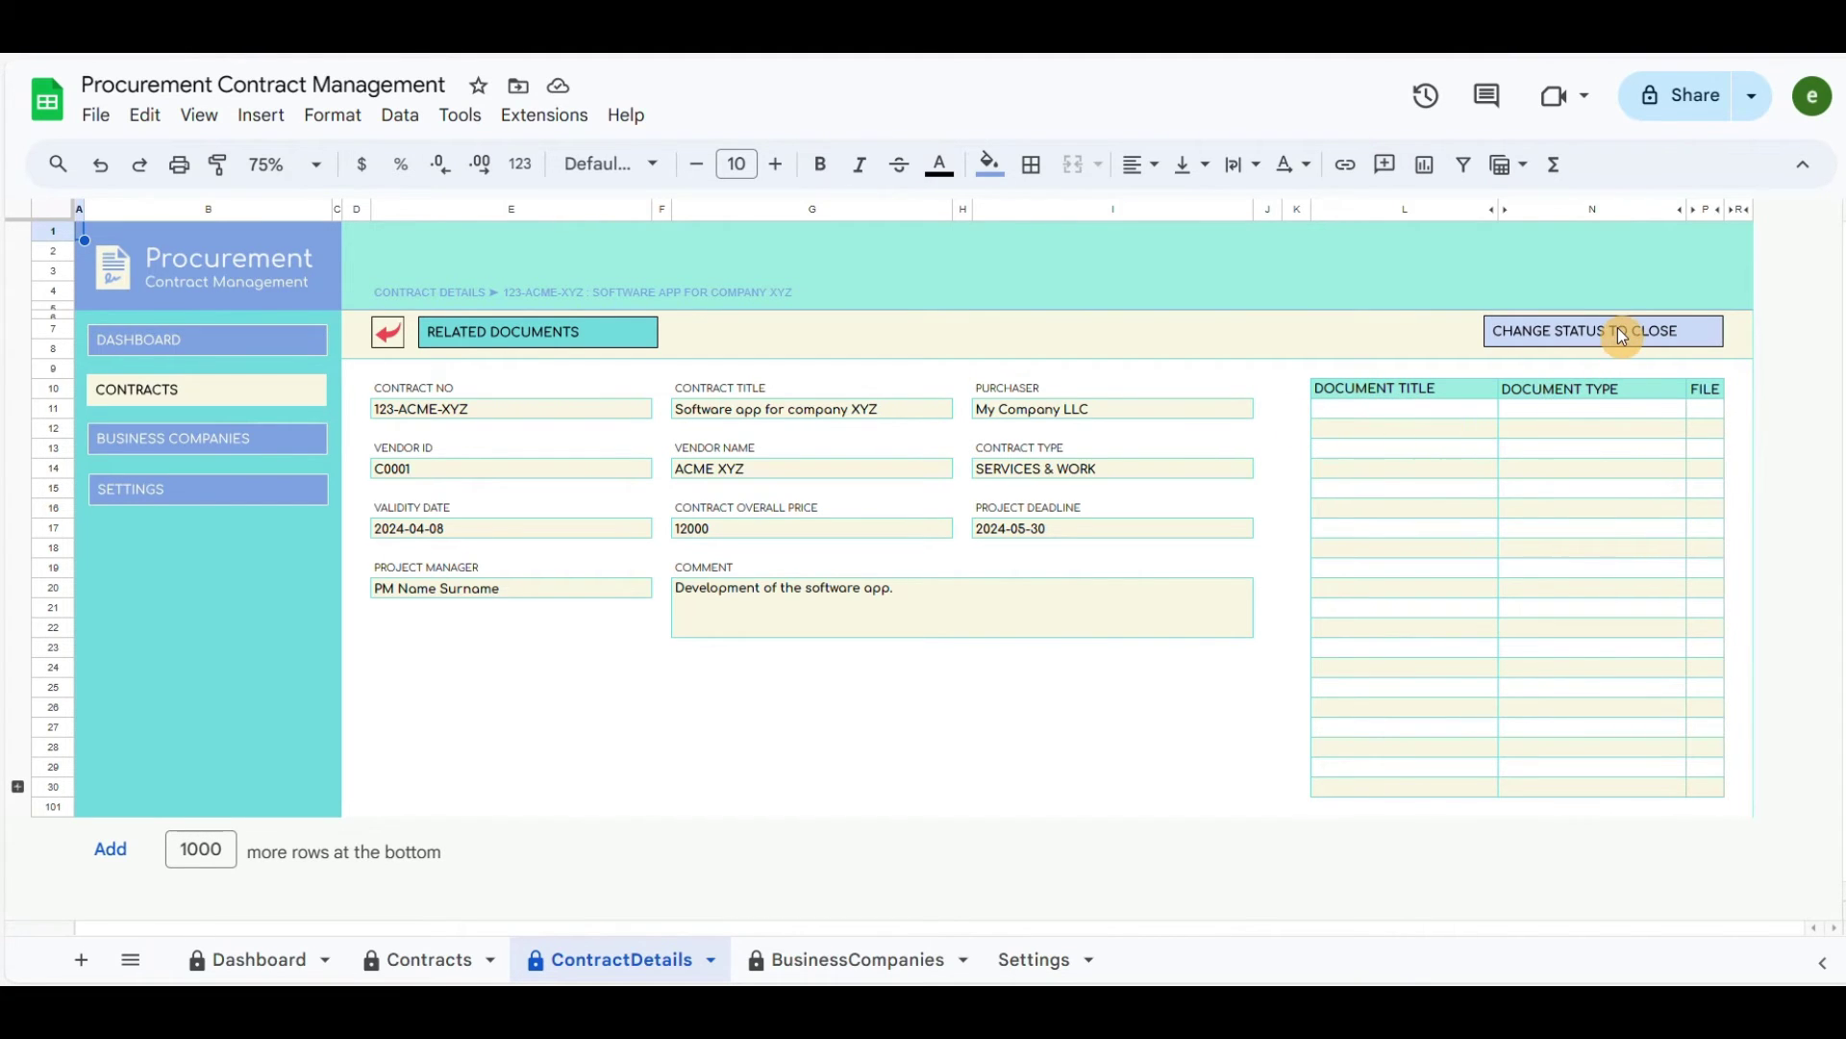
{"action": "left_click", "coordinate": [391, 333]}
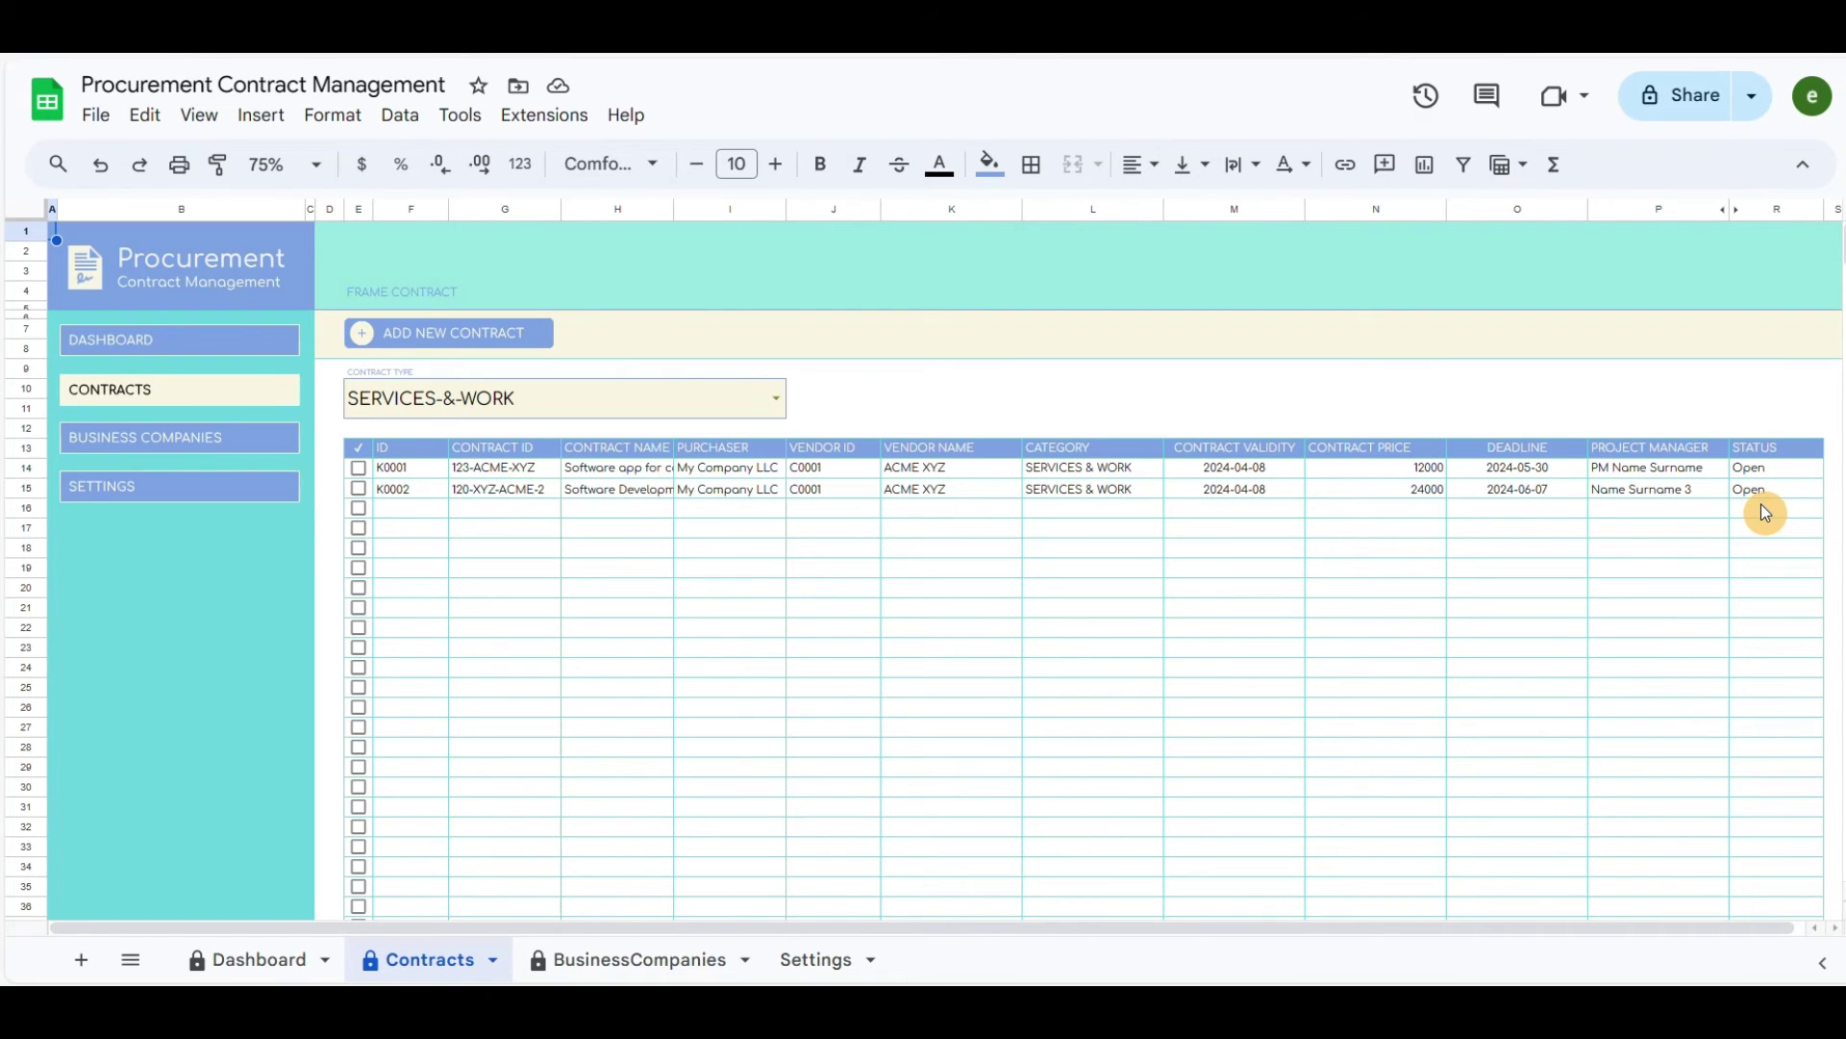
{"action": "left_click", "coordinate": [359, 468]}
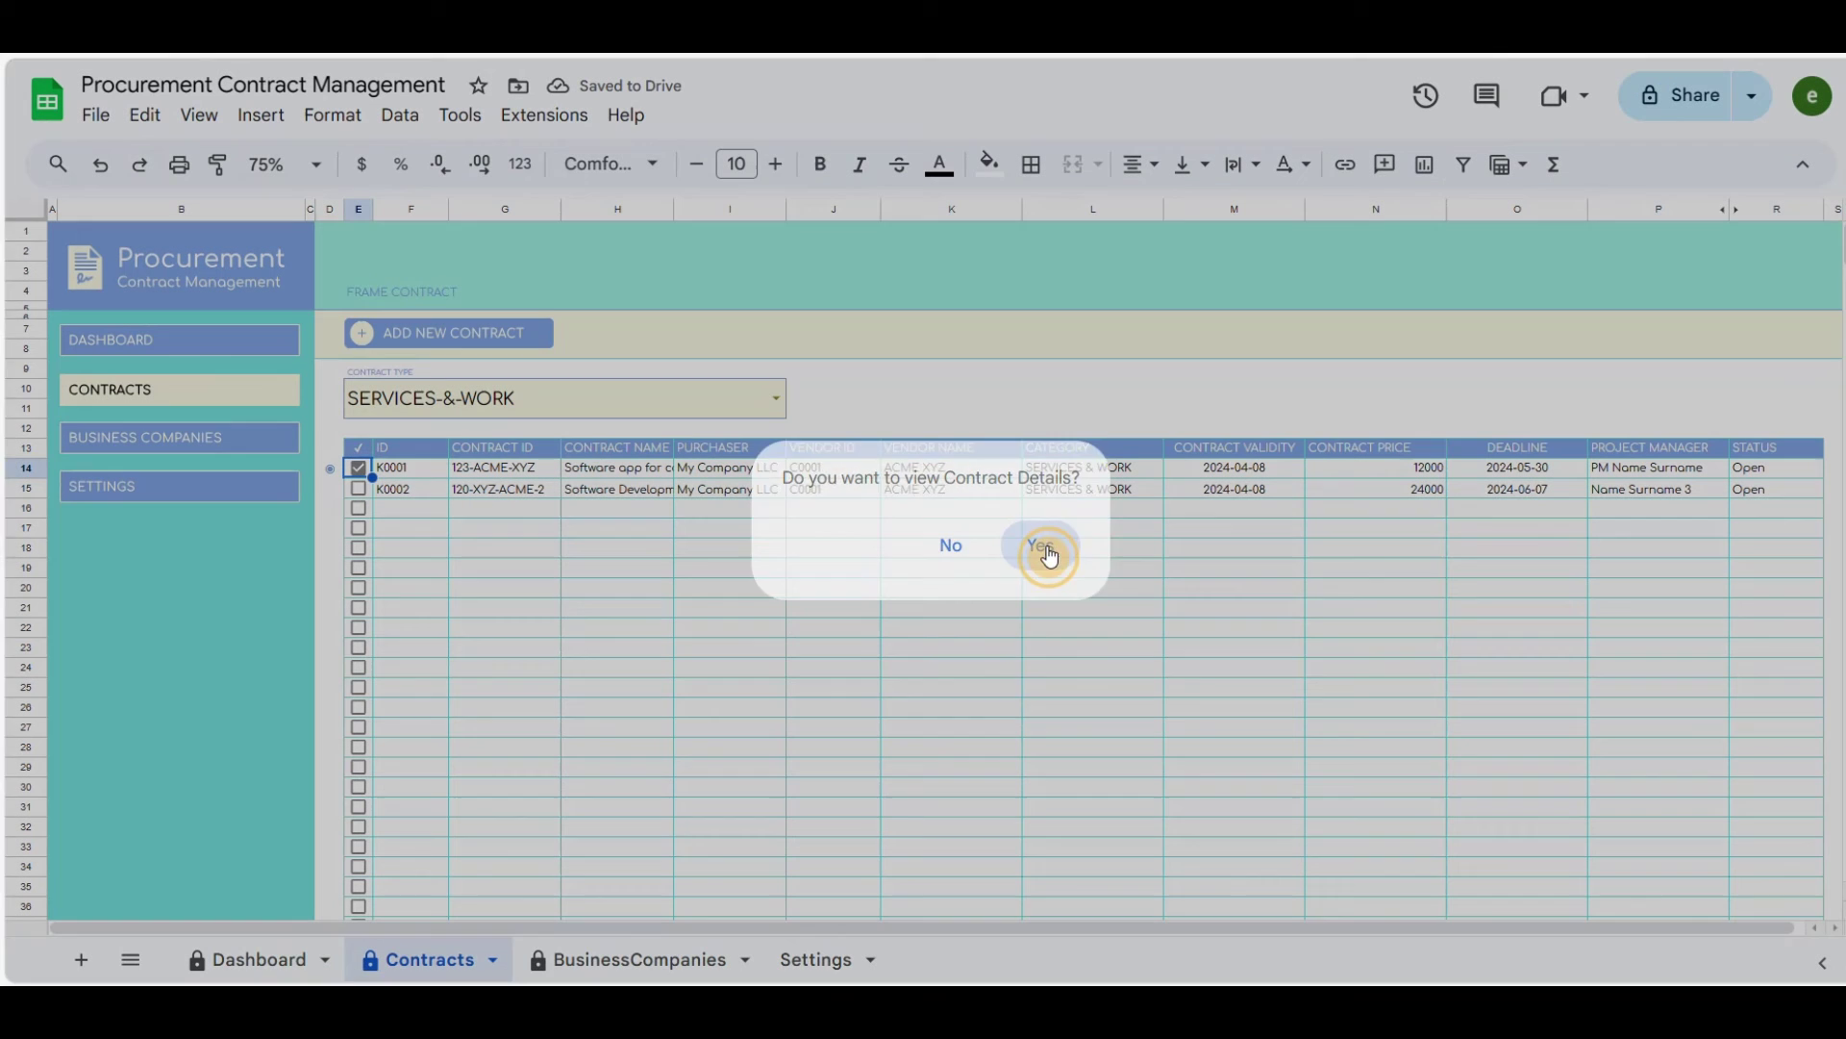
{"action": "left_click", "coordinate": [1042, 545]}
{"action": "left_click", "coordinate": [1207, 643]}
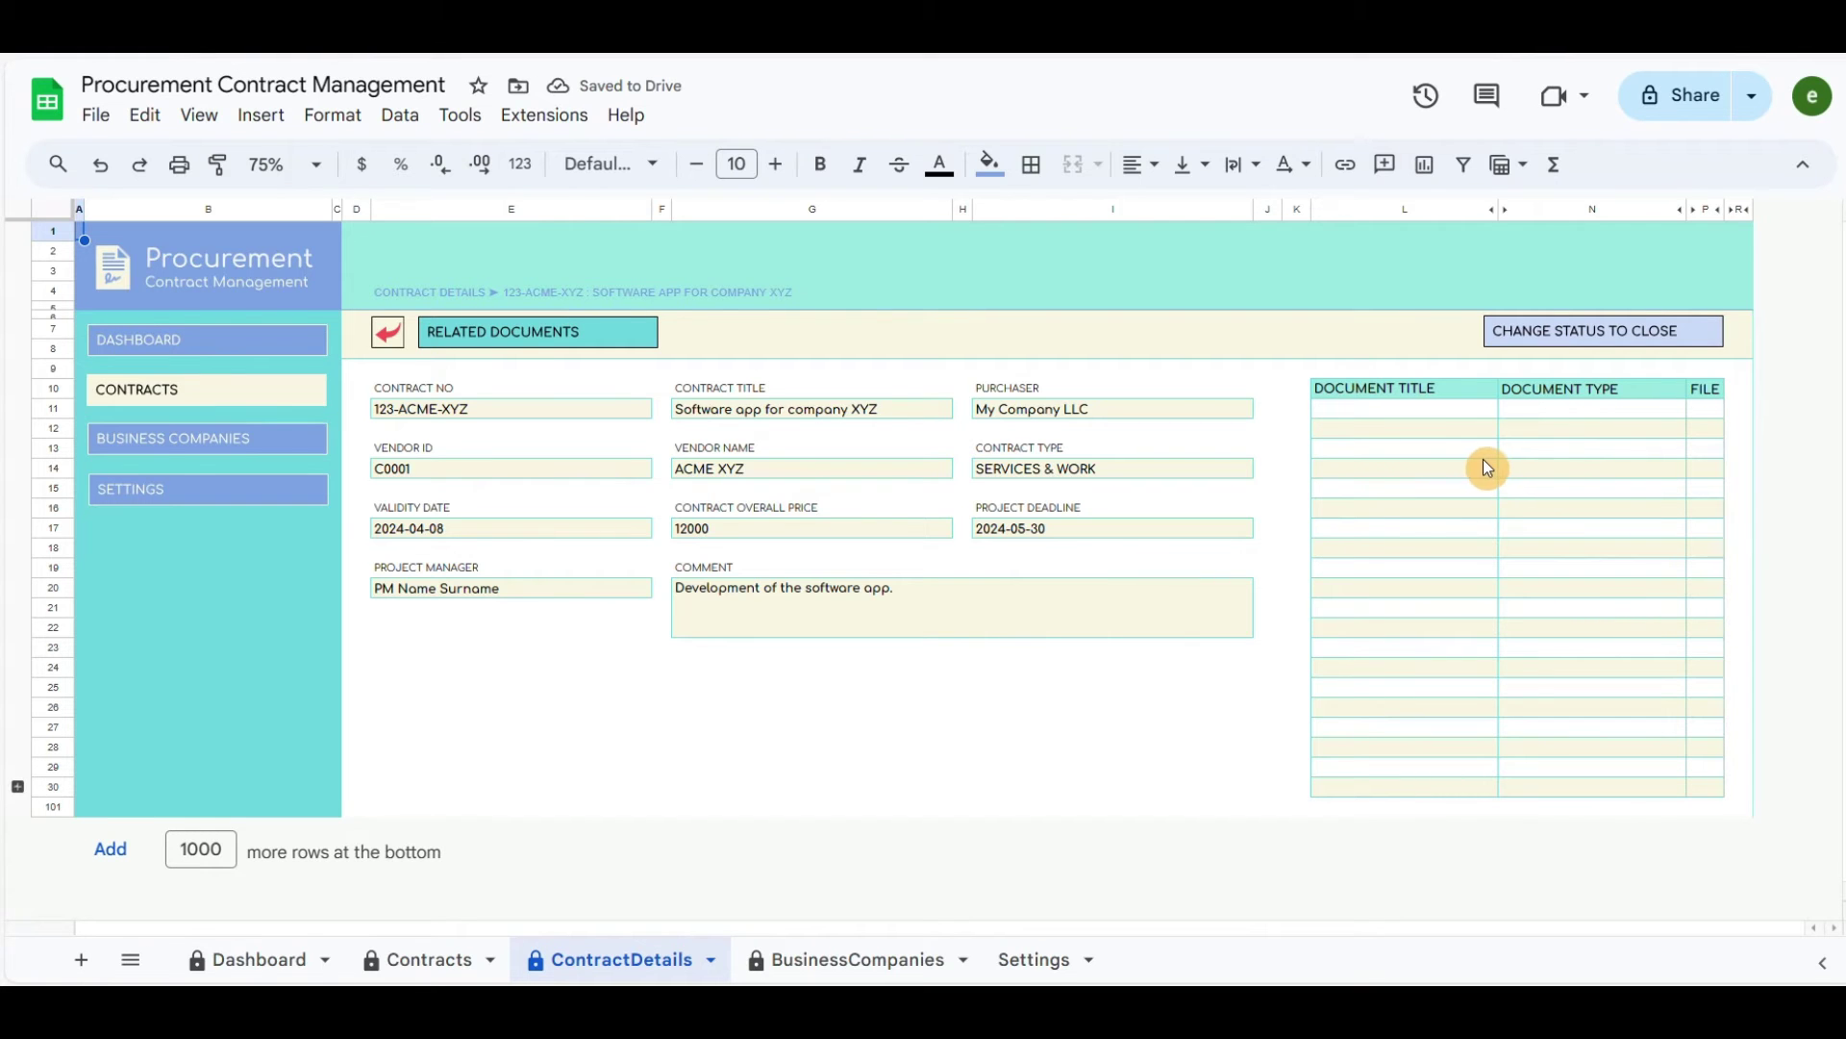
{"action": "left_click", "coordinate": [560, 334]}
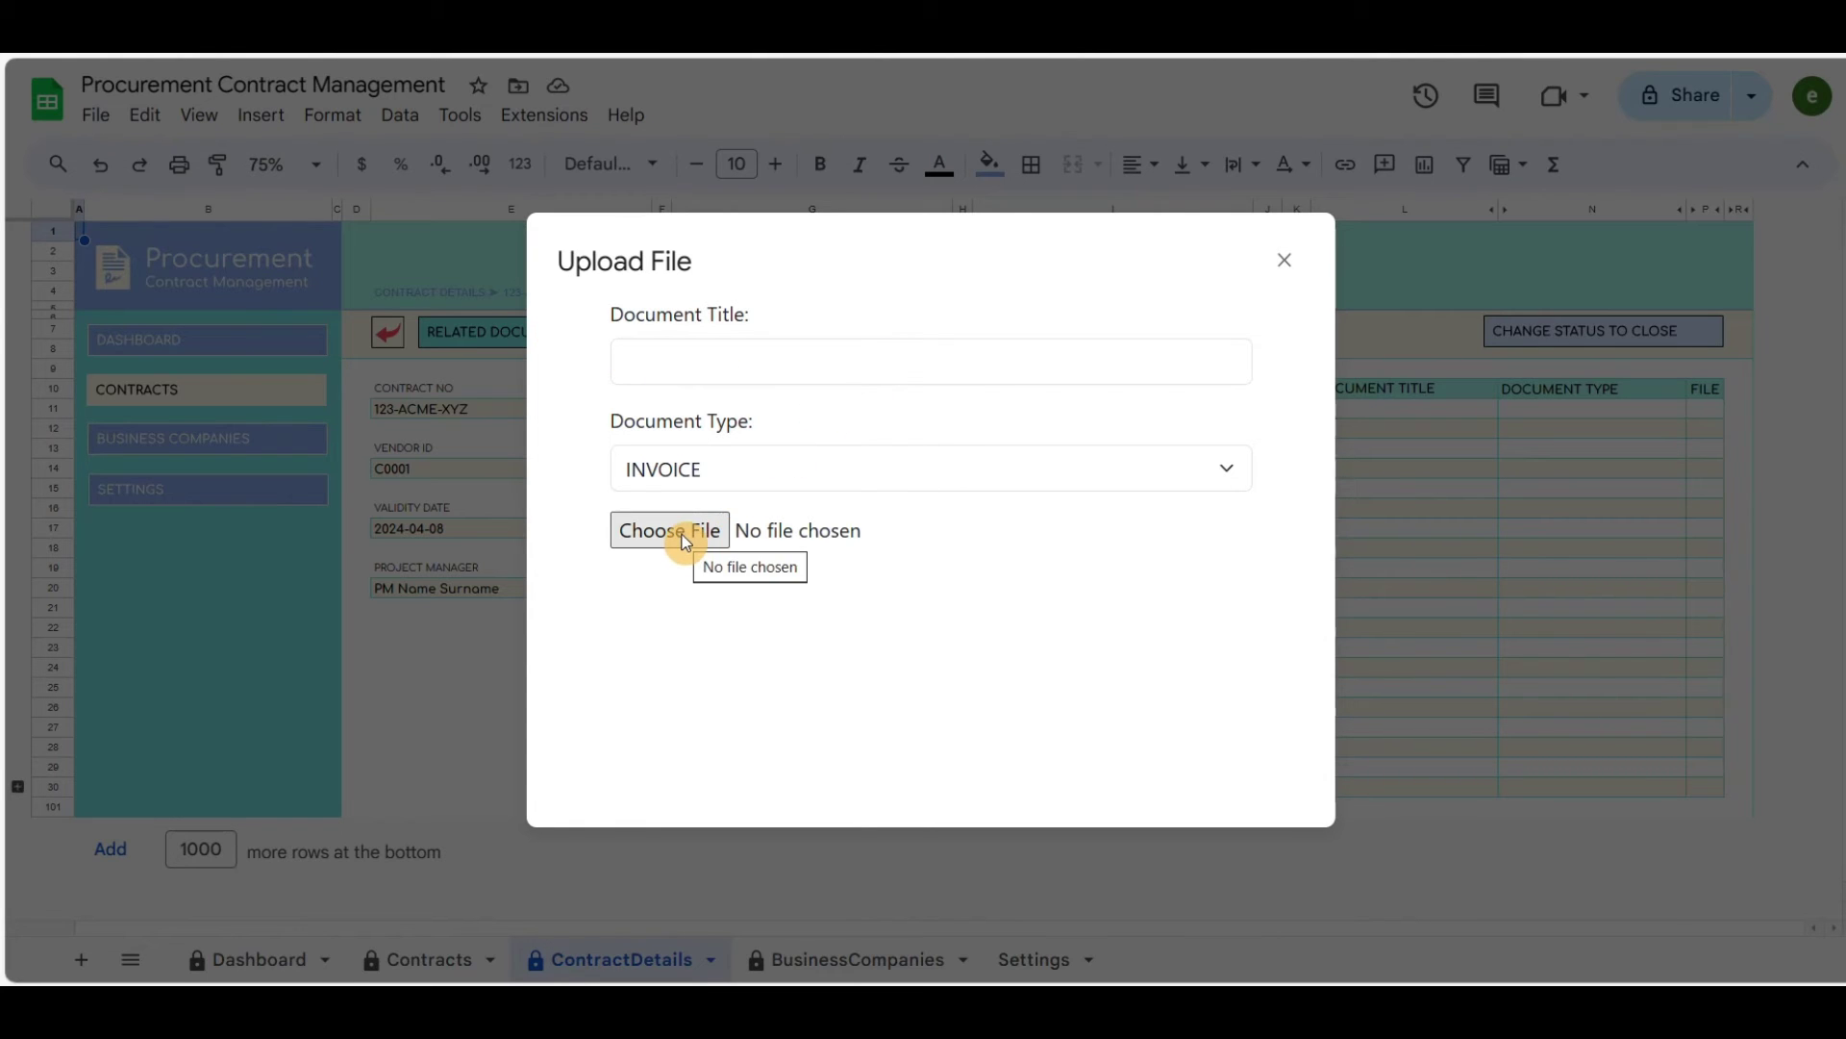
Upload Contract.docx titled 'Contract with client' as a CONTRACT document.
{"action": "left_click", "coordinate": [902, 467]}
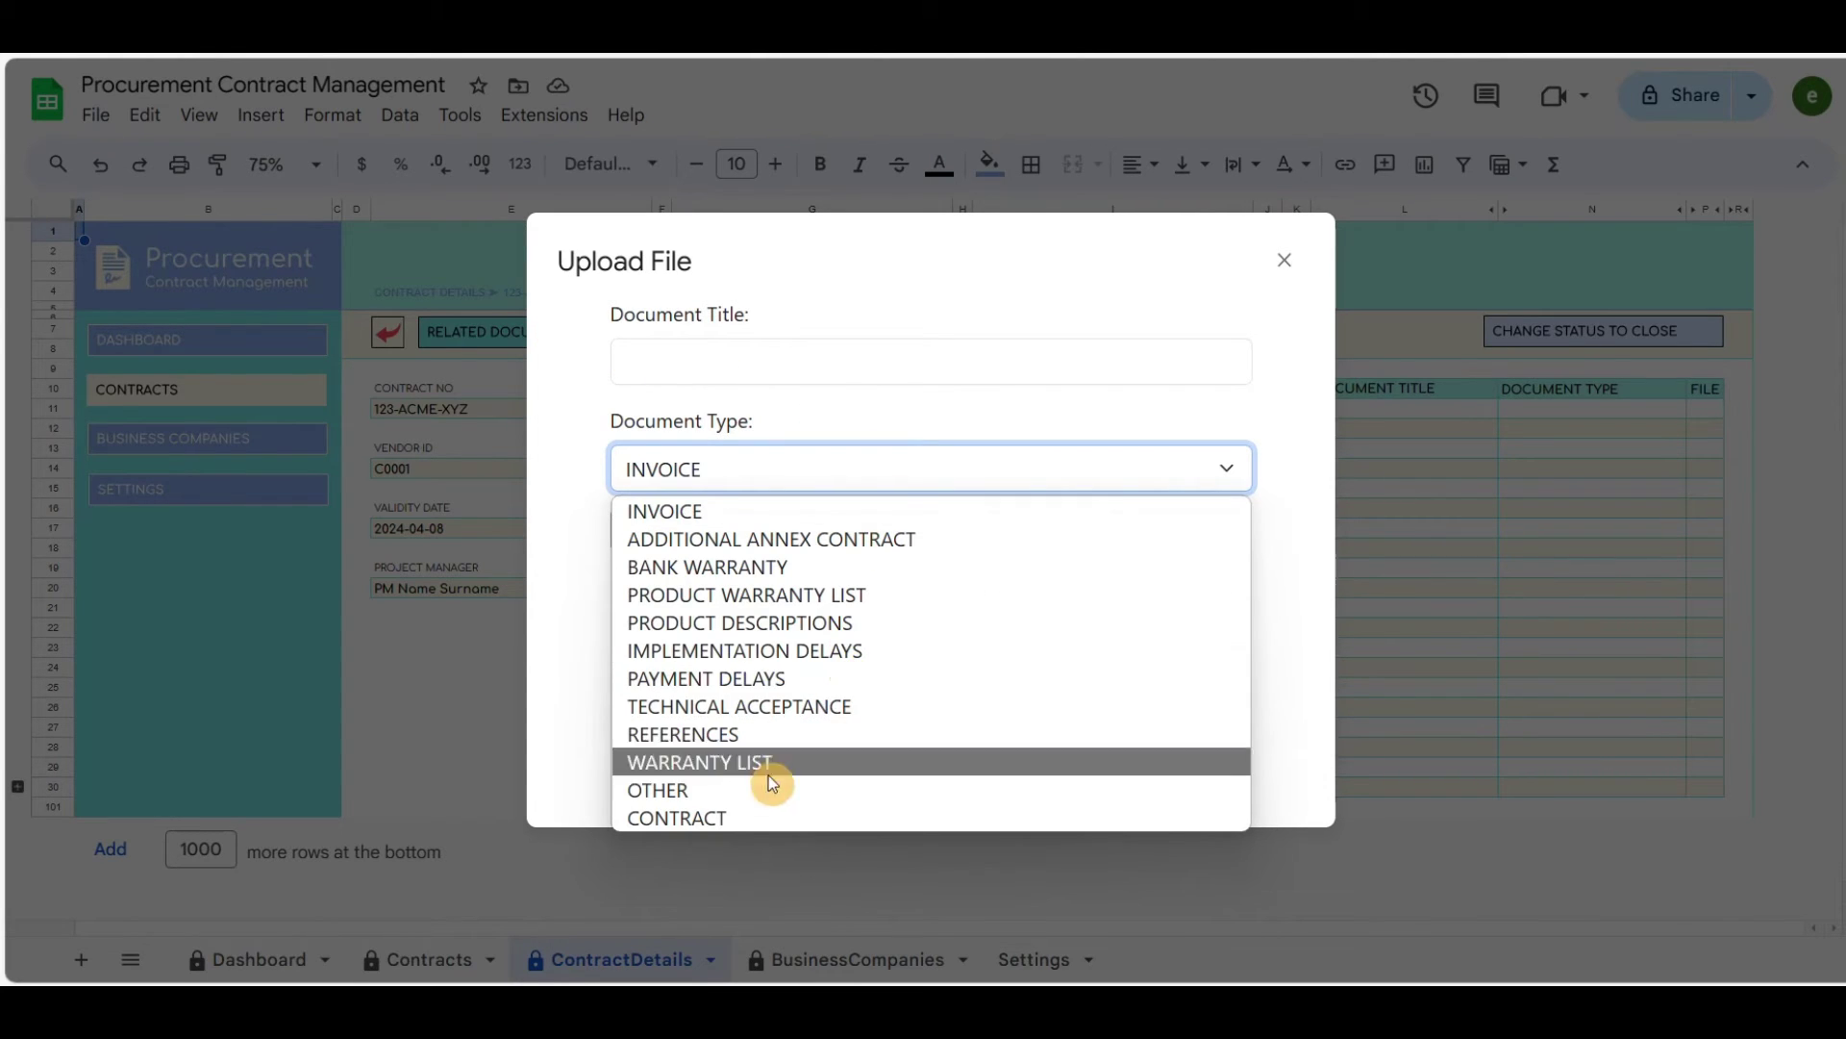
{"action": "left_click", "coordinate": [737, 817]}
{"action": "left_click", "coordinate": [731, 356]}
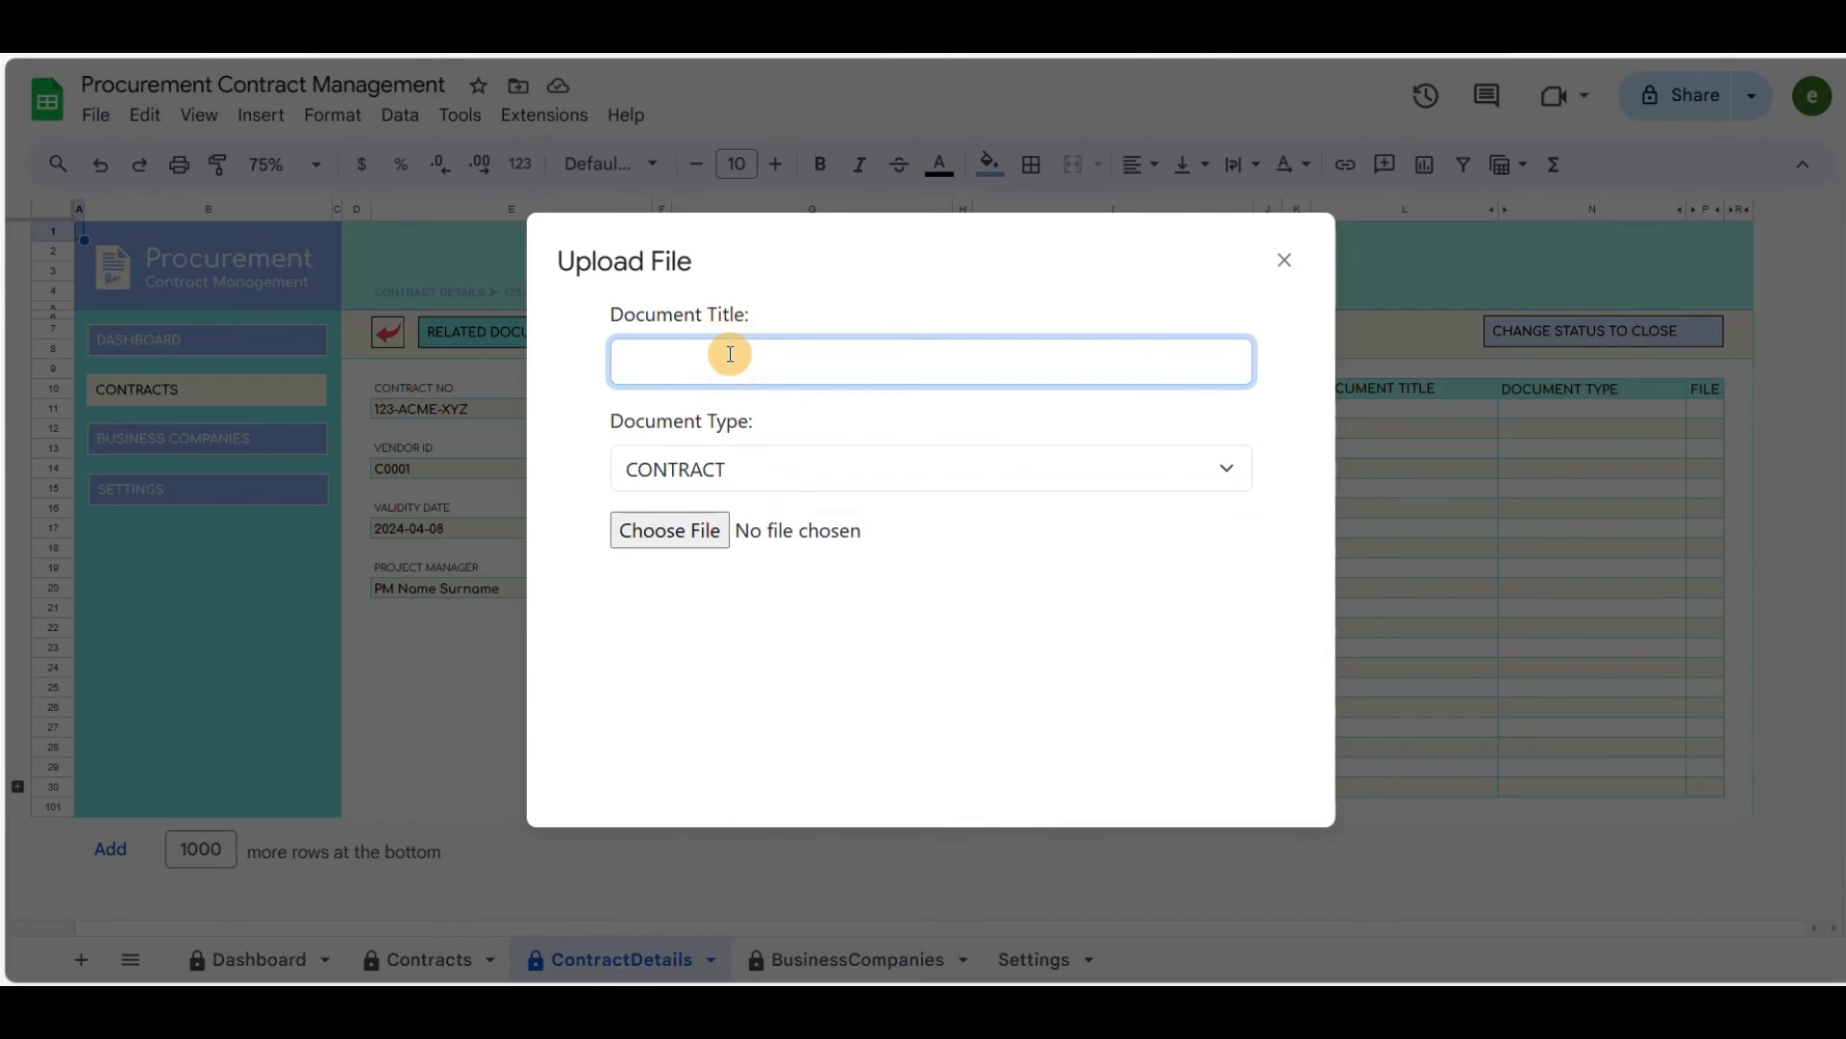
{"action": "type", "text": "Contract with client"}
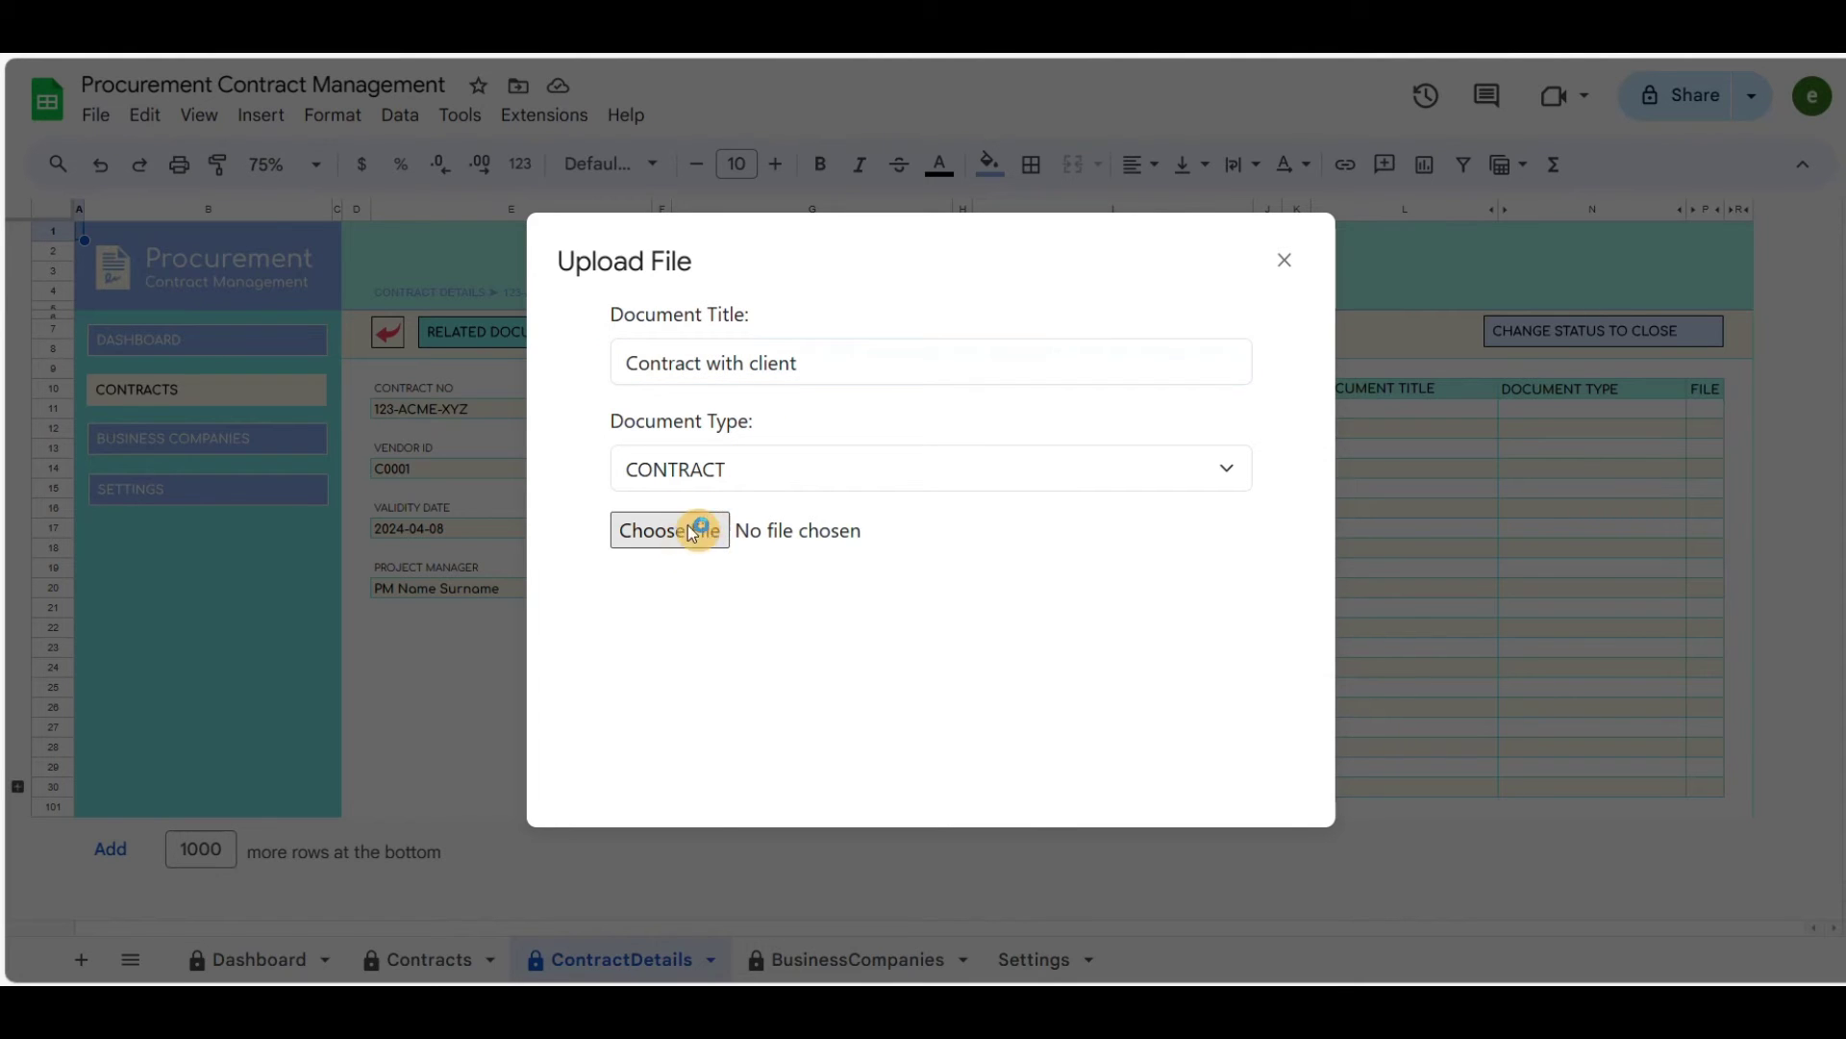
{"action": "left_click", "coordinate": [649, 530]}
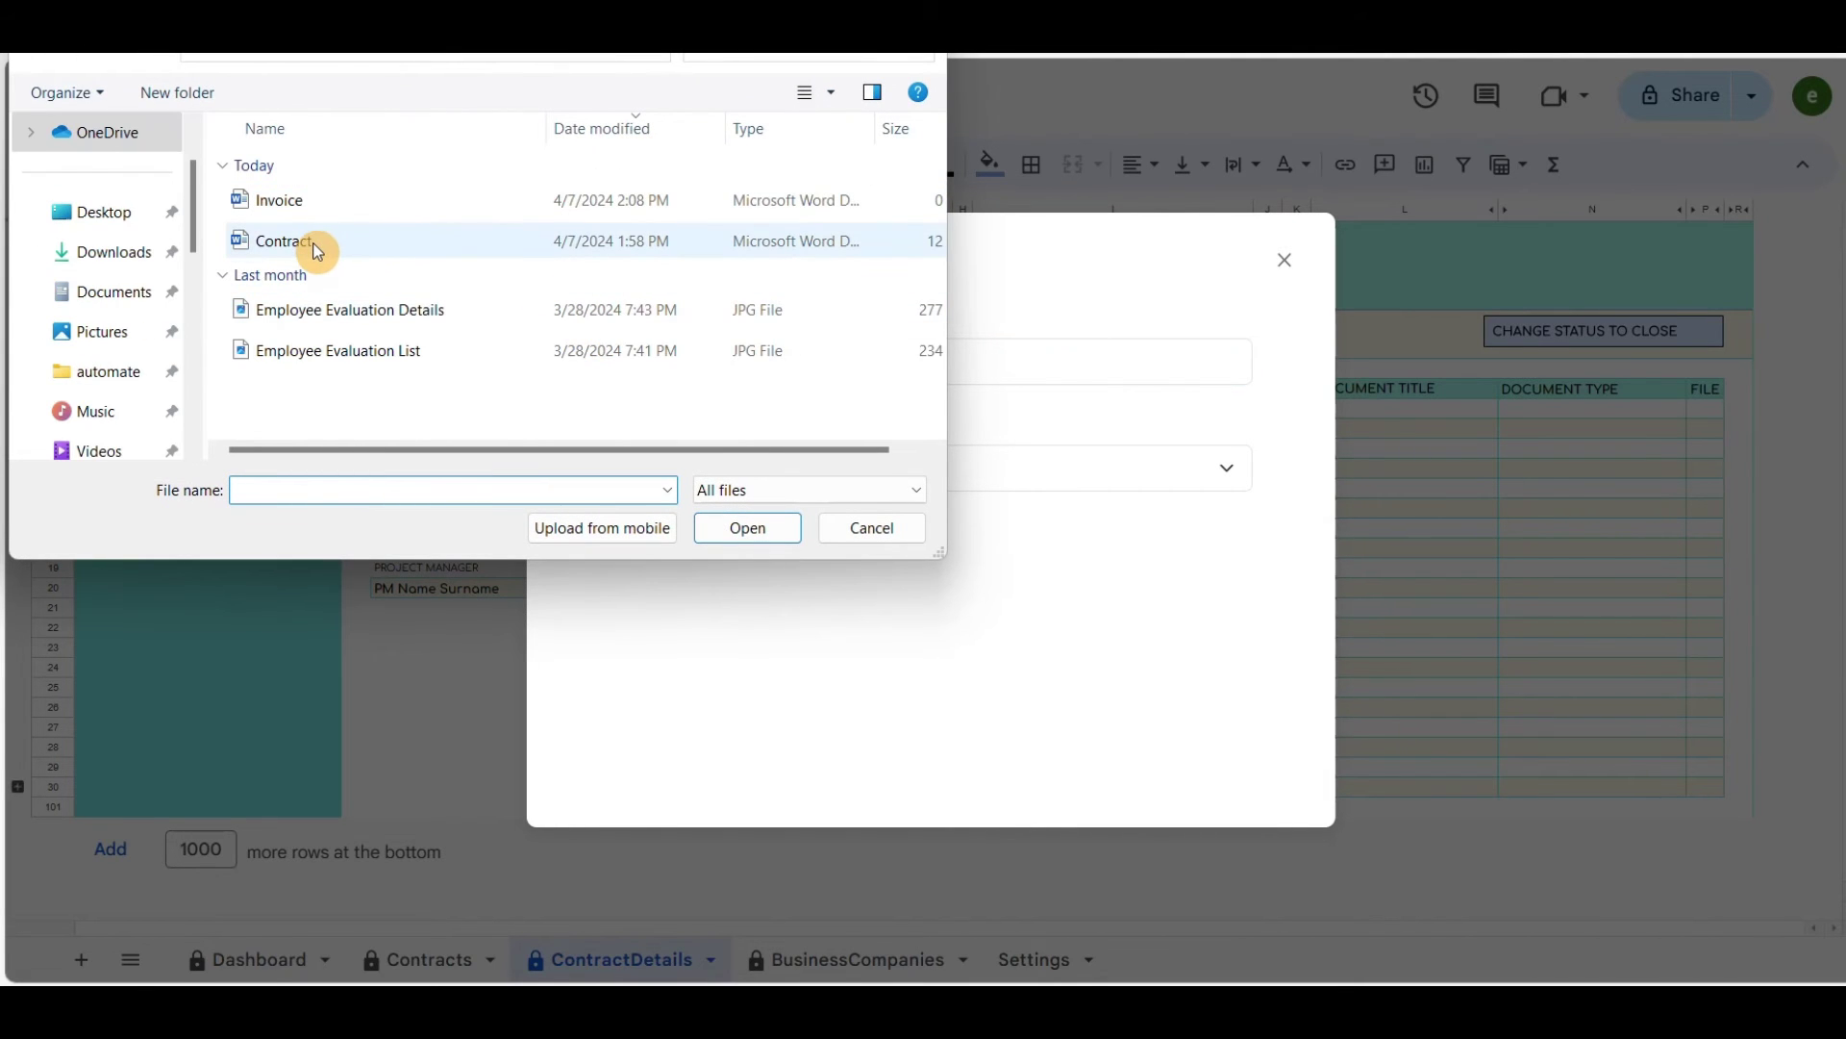
{"action": "double_click", "coordinate": [316, 246]}
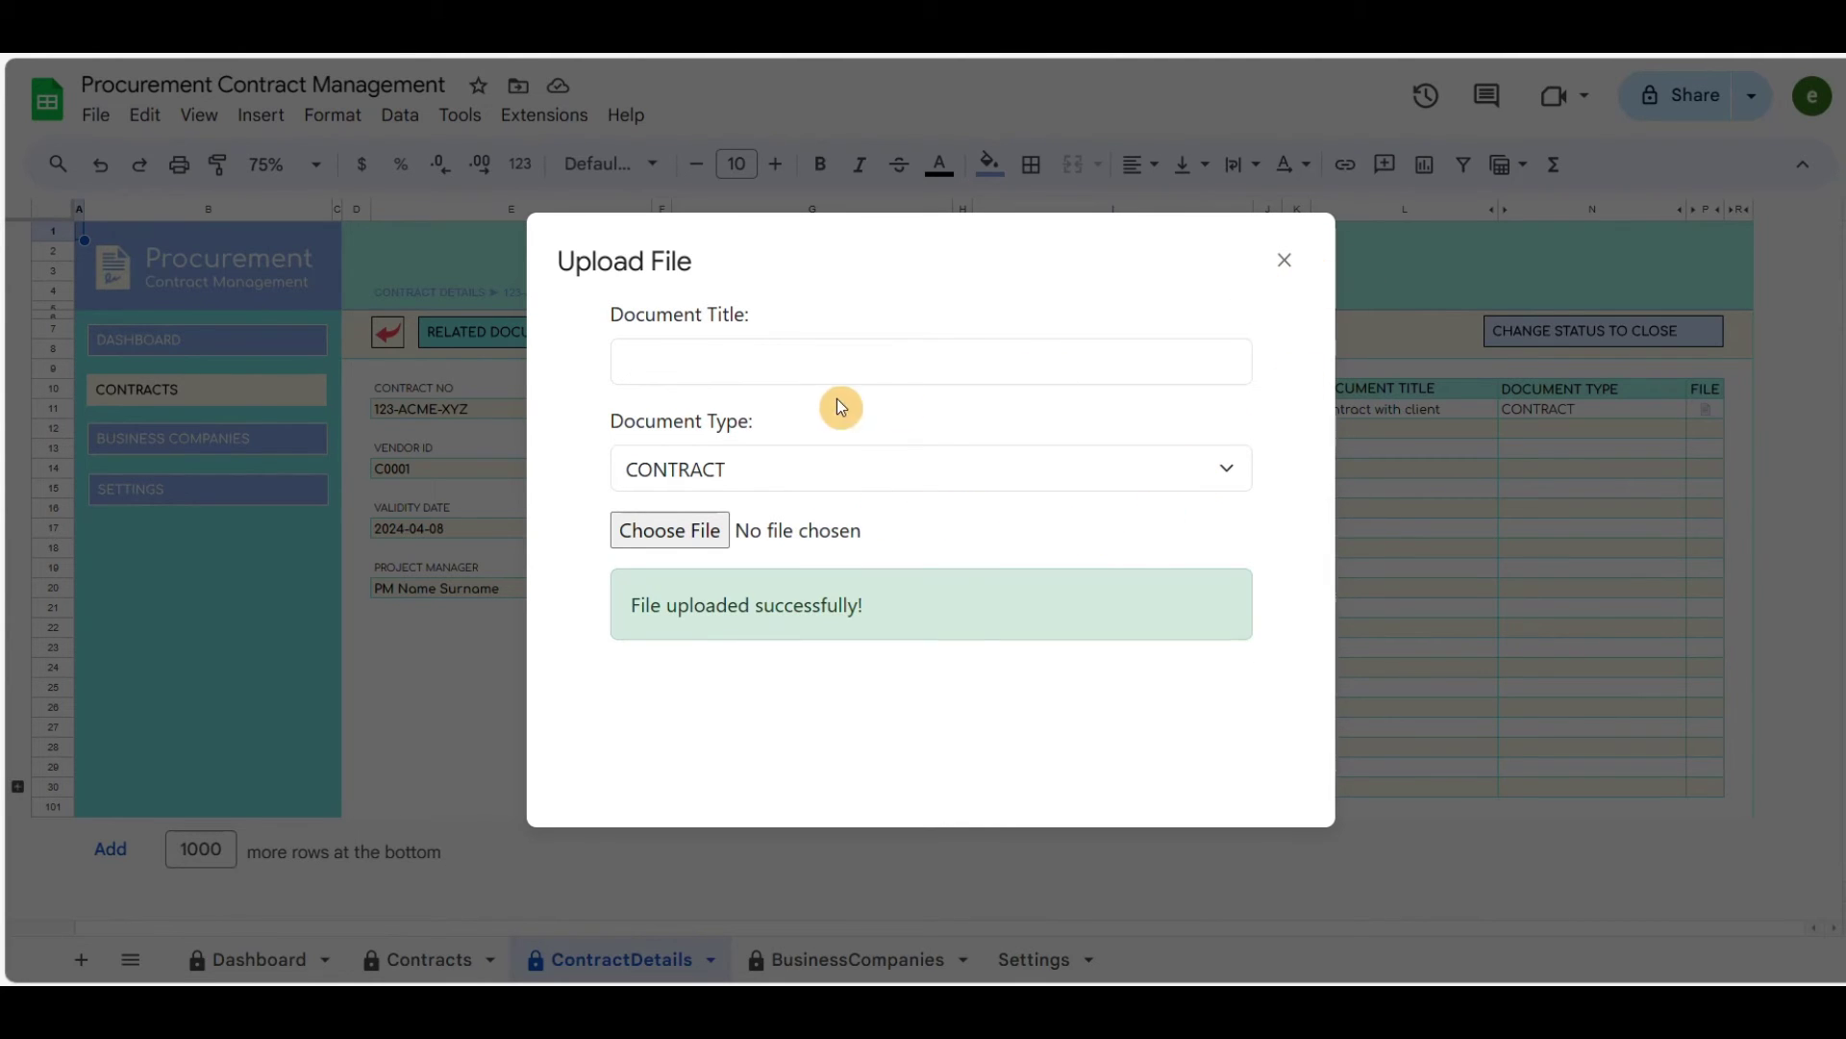
Upload the app details image titled 'Details of app' as an OTHER document.
{"action": "left_click", "coordinate": [754, 468]}
{"action": "left_click", "coordinate": [710, 789]}
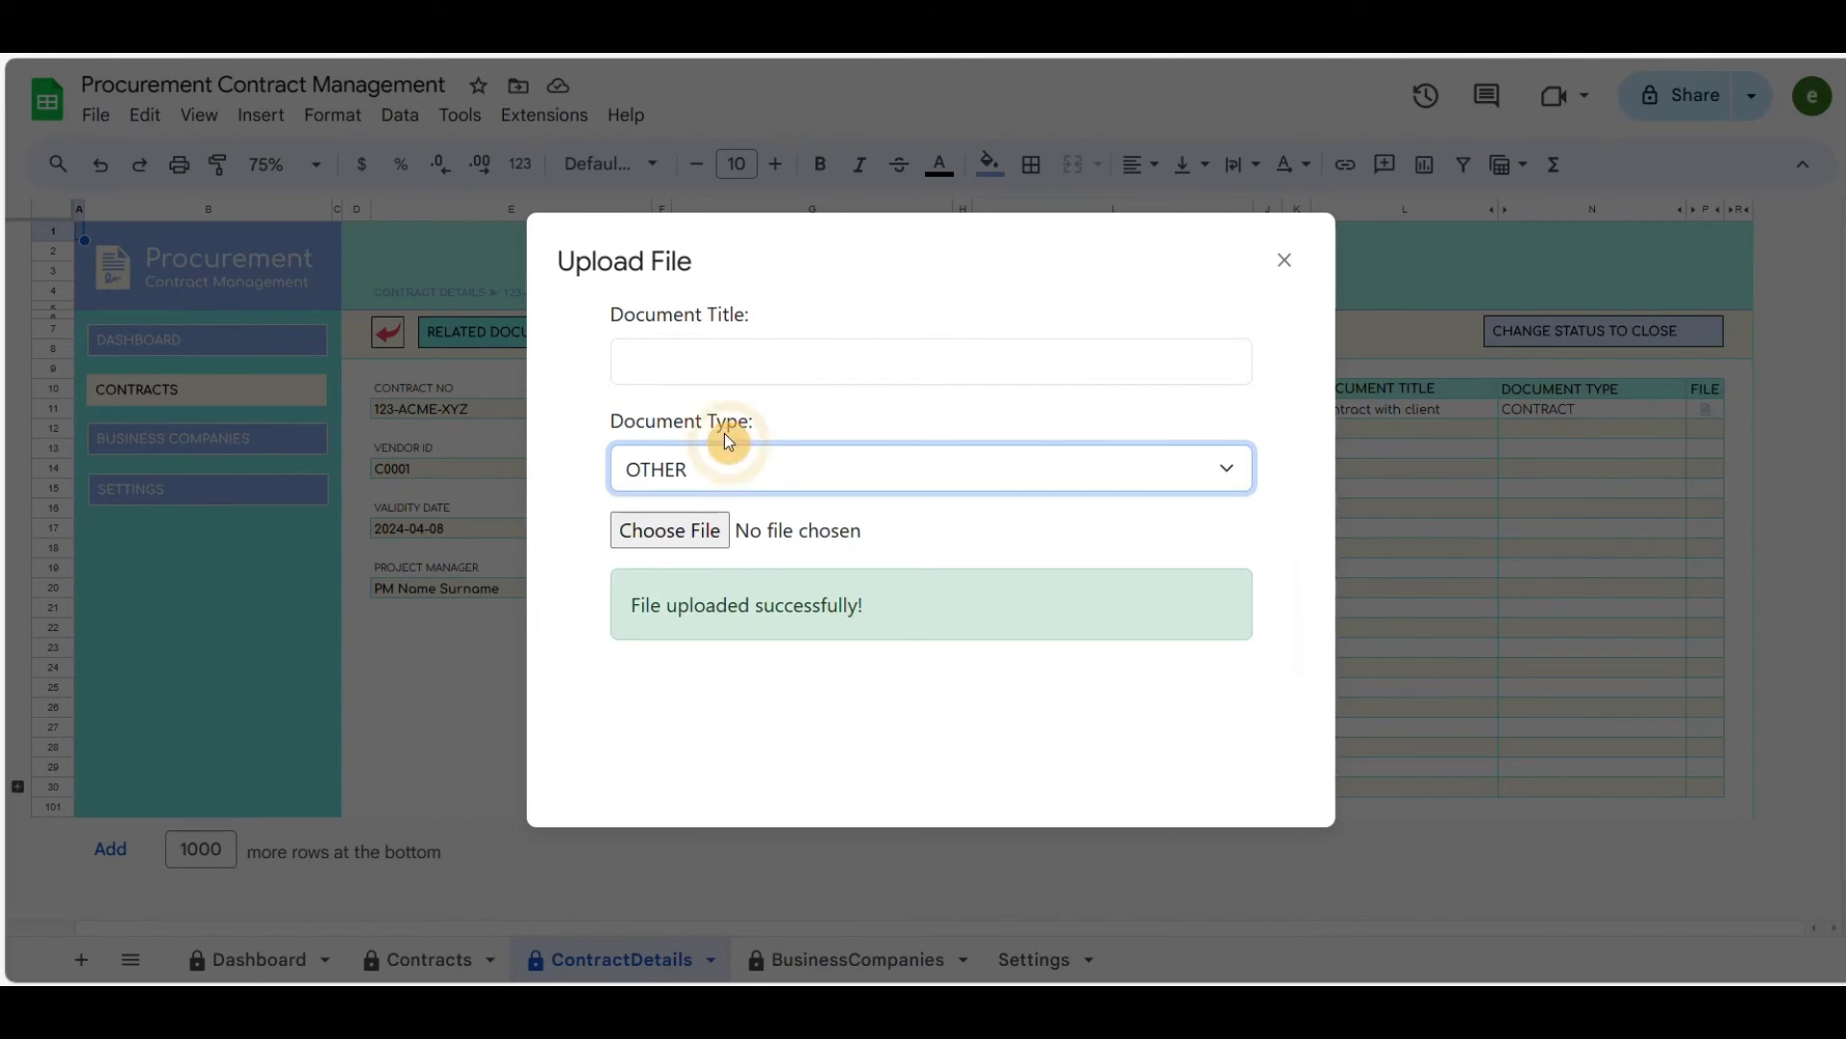
{"action": "left_click", "coordinate": [679, 362]}
{"action": "type", "text": "Details of app"}
{"action": "left_click", "coordinate": [677, 531]}
{"action": "double_click", "coordinate": [325, 322]}
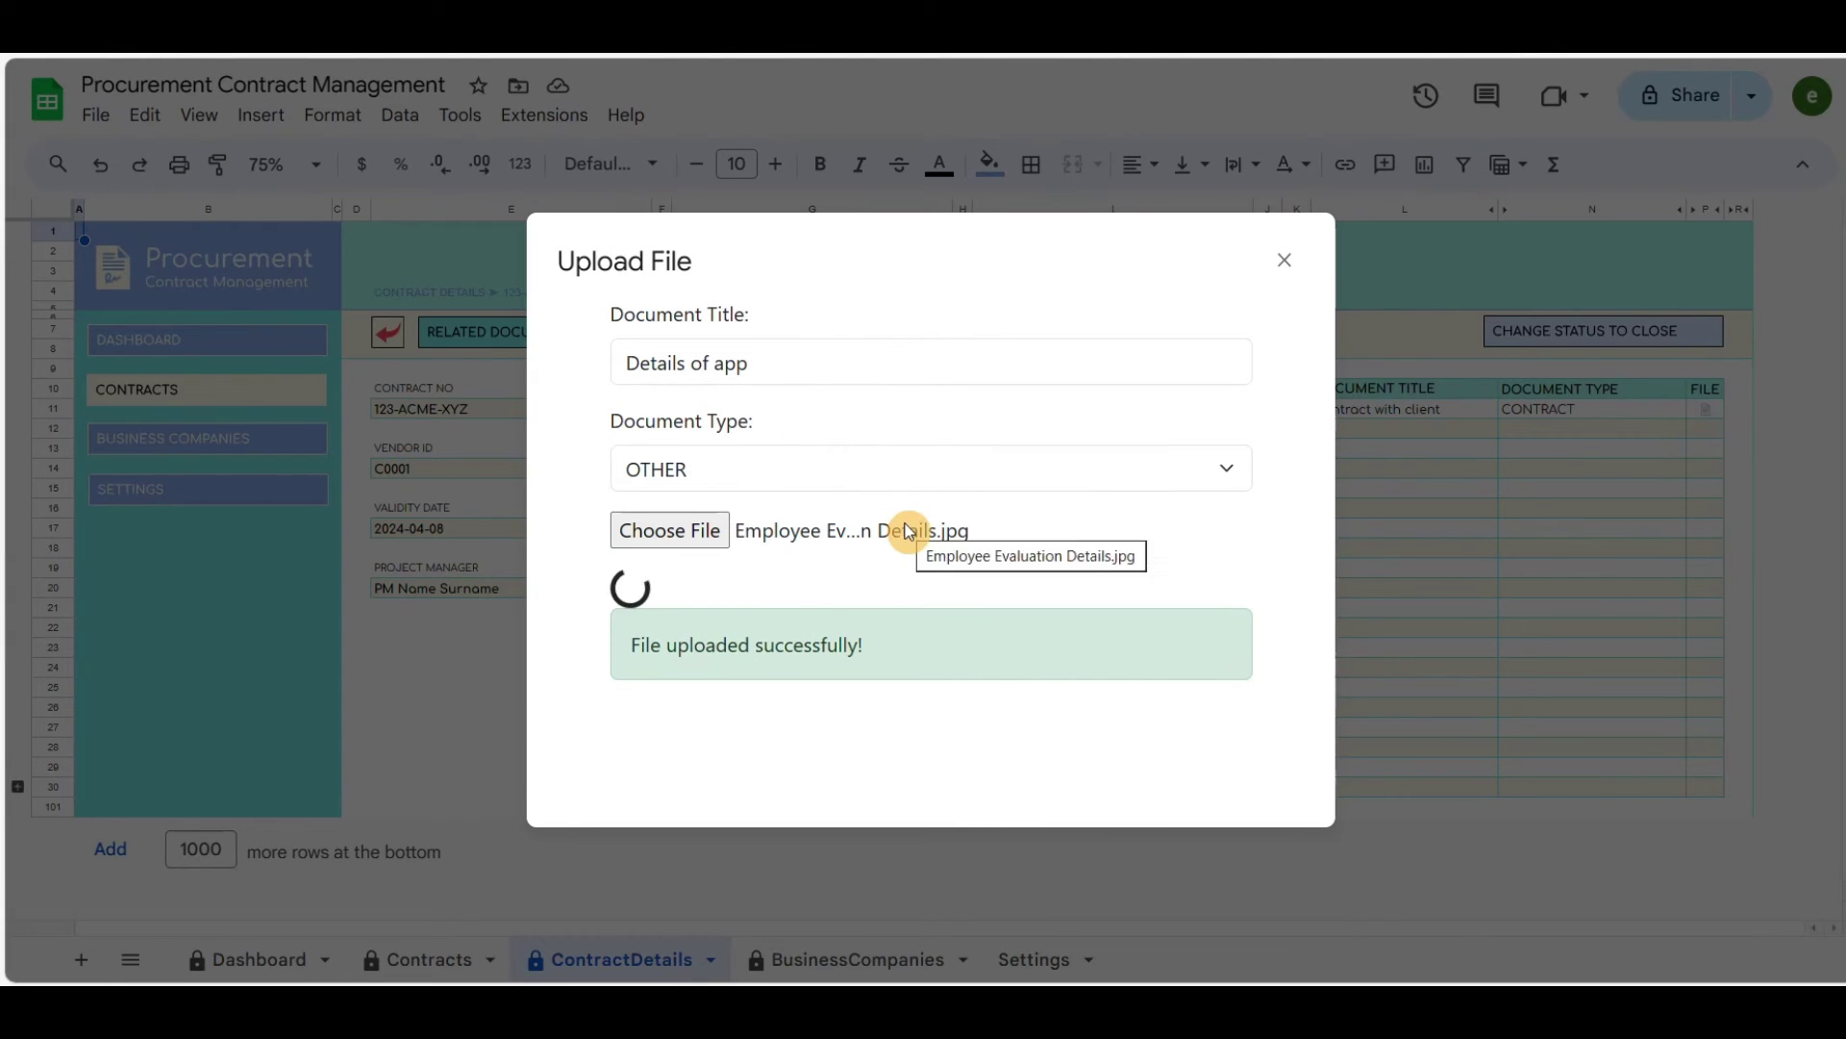
Upload Invoice.docx titled 'Invoice 01/2024' as an INVOICE document and close the form.
{"action": "left_click", "coordinate": [861, 481]}
{"action": "left_click", "coordinate": [785, 518]}
{"action": "left_click", "coordinate": [783, 343]}
{"action": "type", "text": "Invoice 01"}
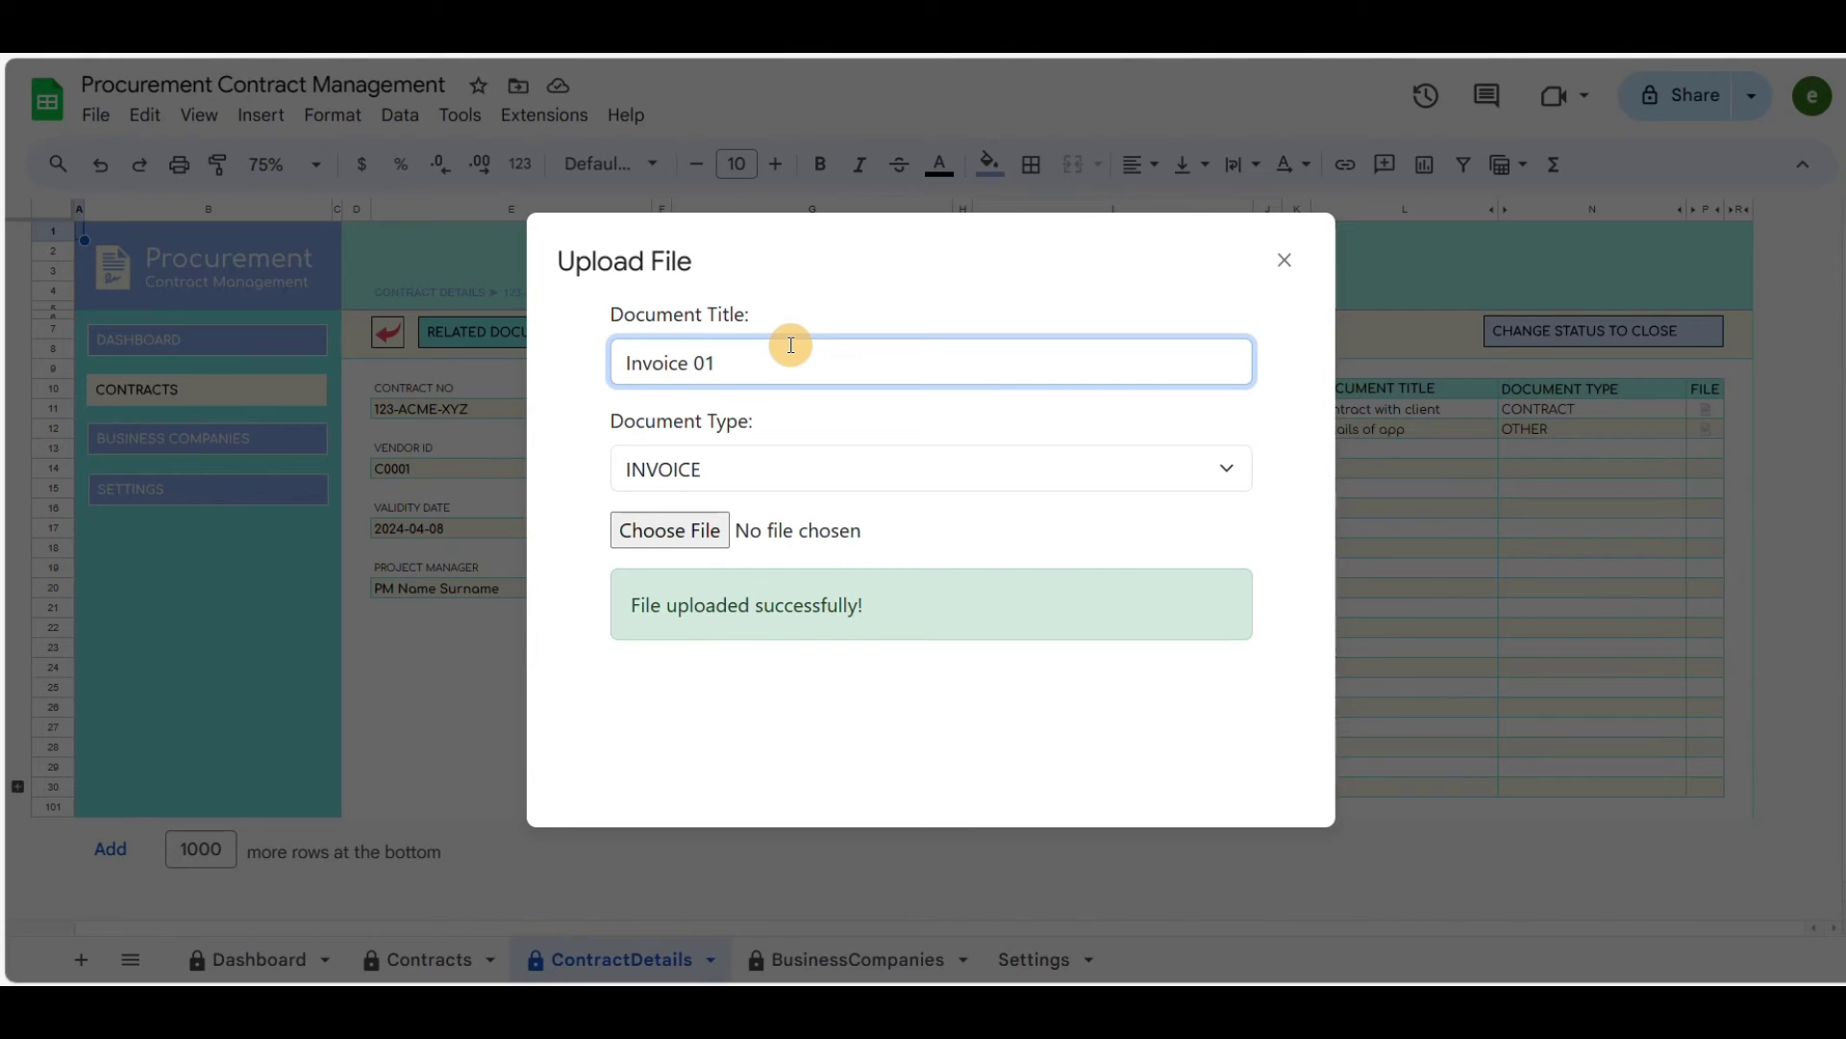
{"action": "type", "text": "/2024"}
{"action": "left_click", "coordinate": [671, 531]}
{"action": "double_click", "coordinate": [291, 208]}
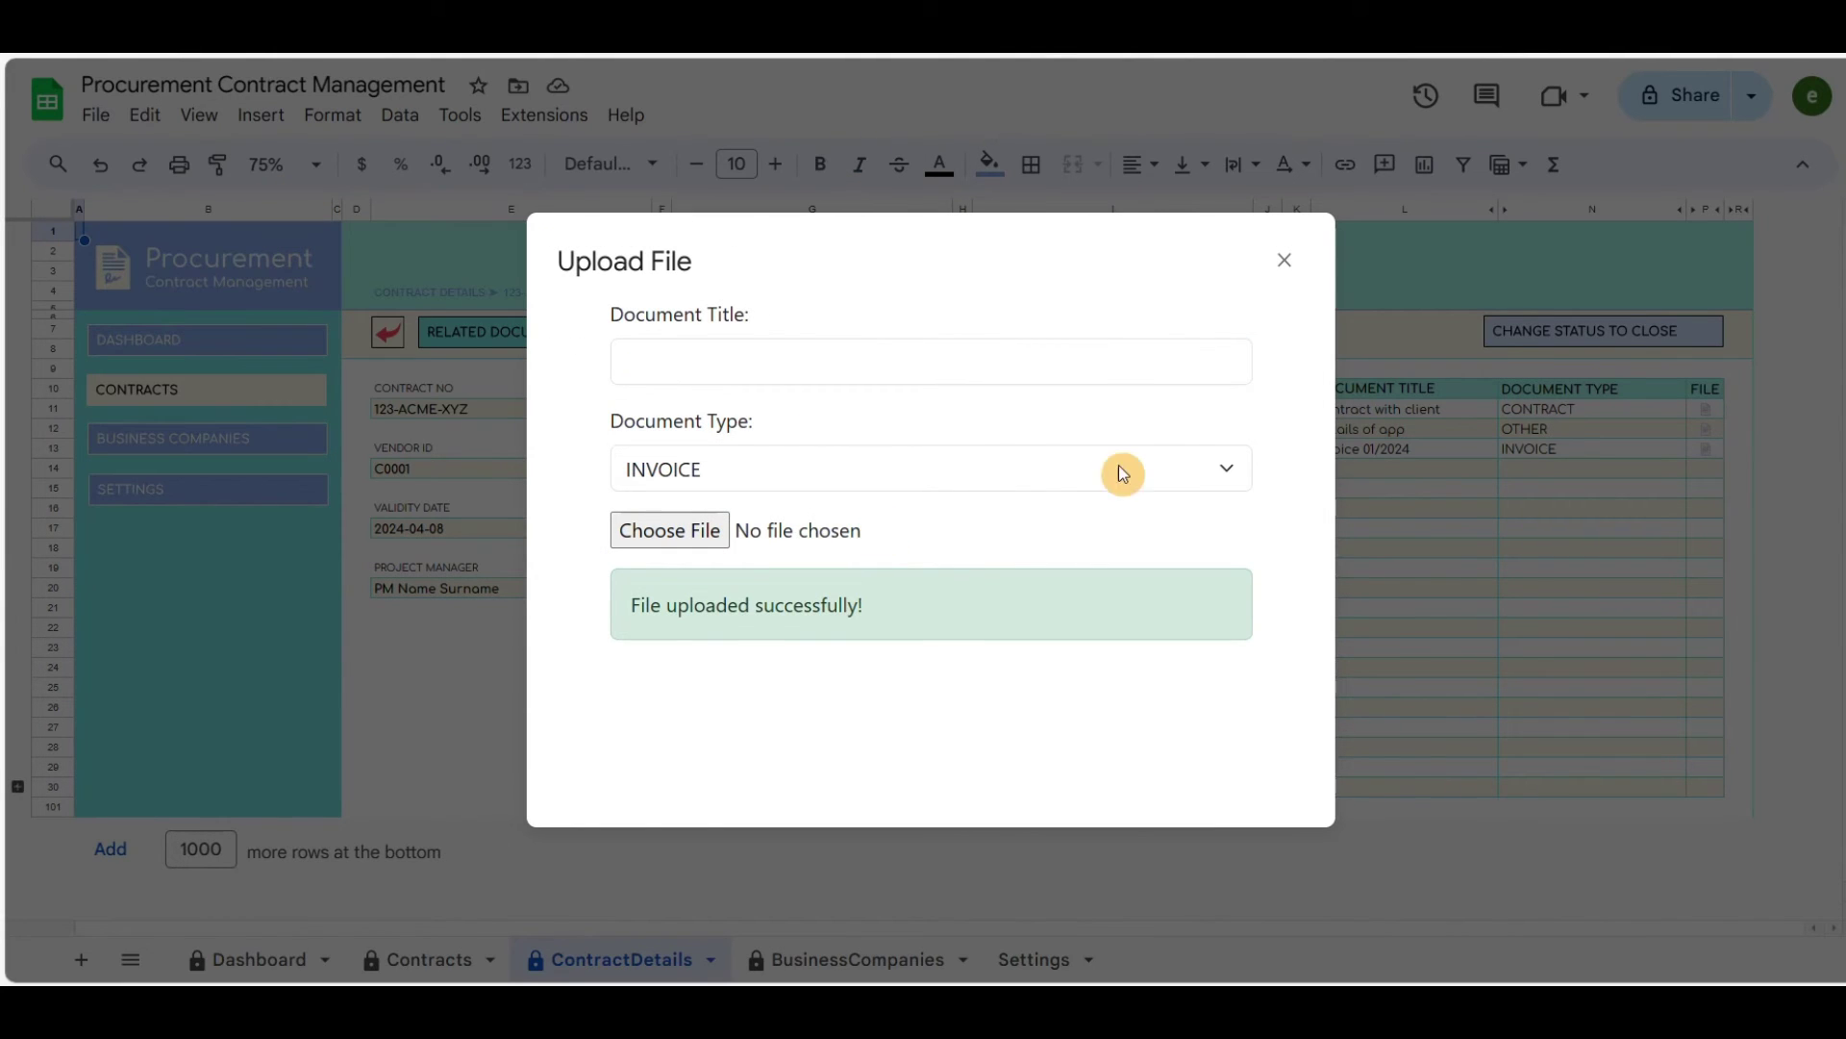
{"action": "left_click", "coordinate": [1286, 262]}
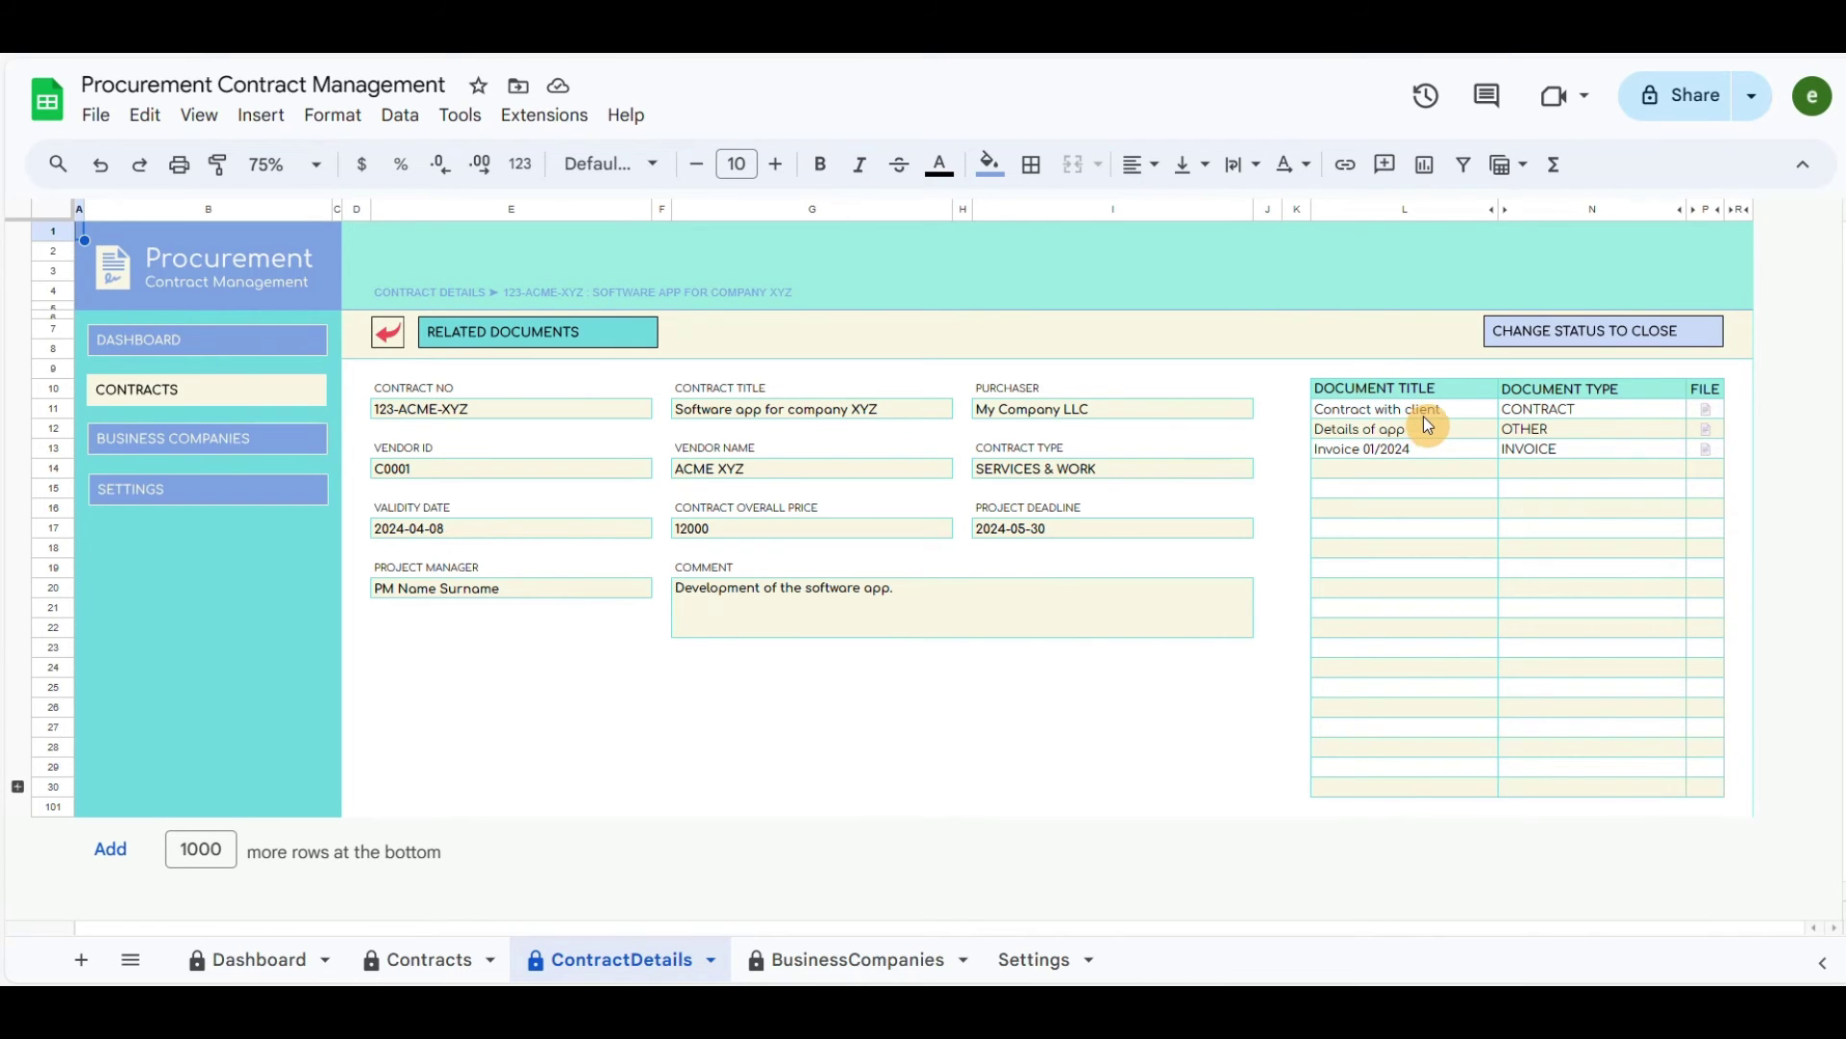
{"action": "mouse_move", "coordinate": [1706, 414]}
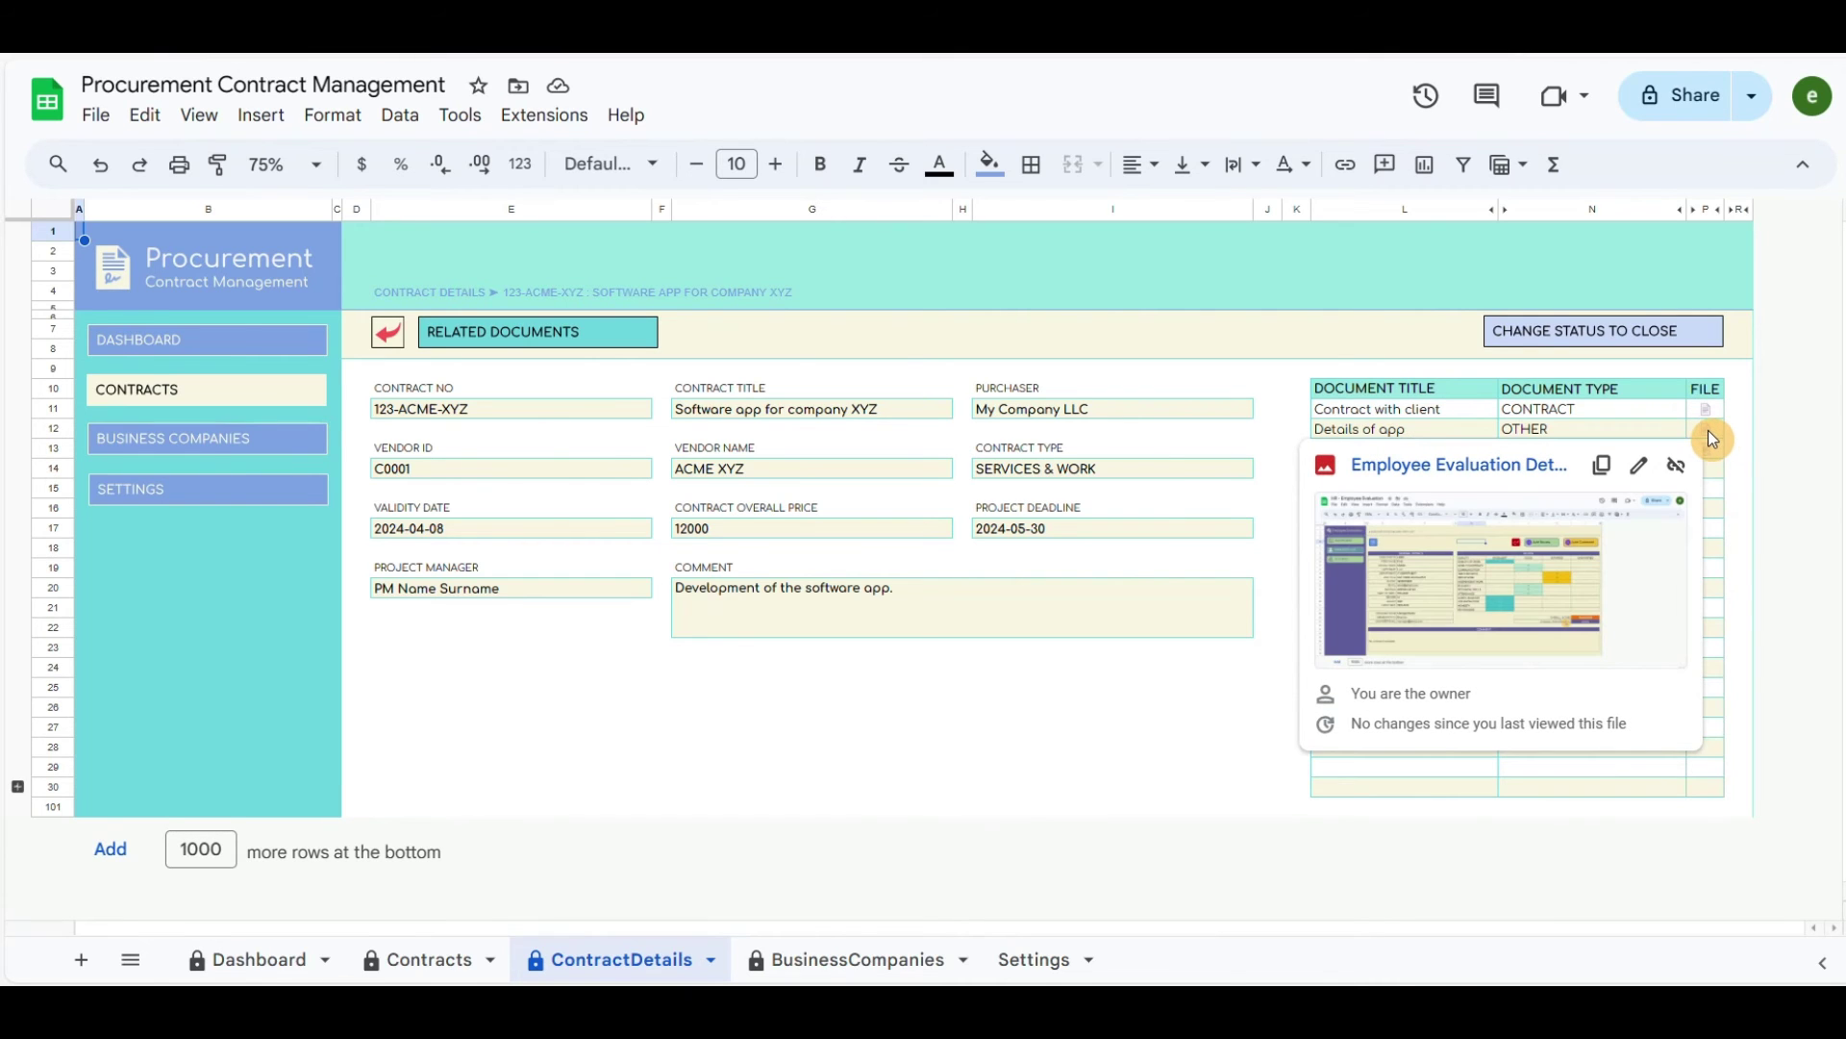
{"action": "left_click", "coordinate": [1566, 414]}
{"action": "mouse_move", "coordinate": [1705, 452]}
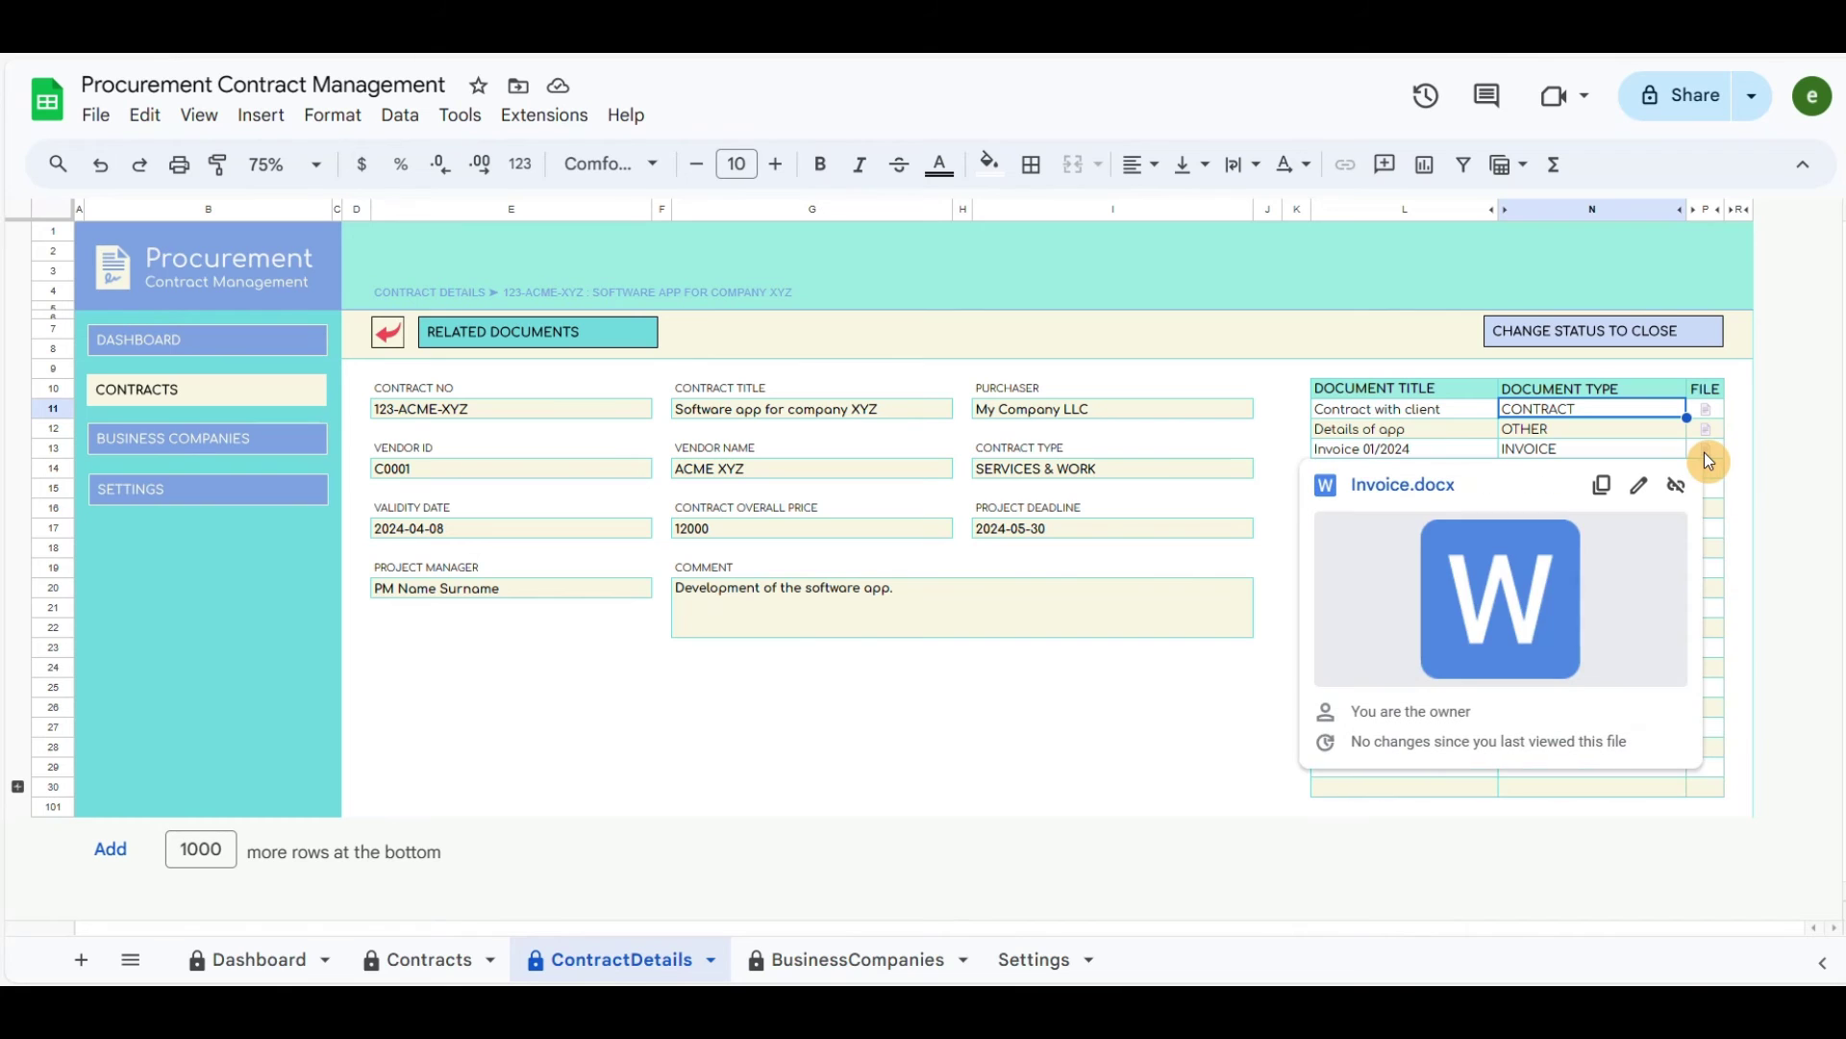
{"action": "left_click", "coordinate": [1440, 441]}
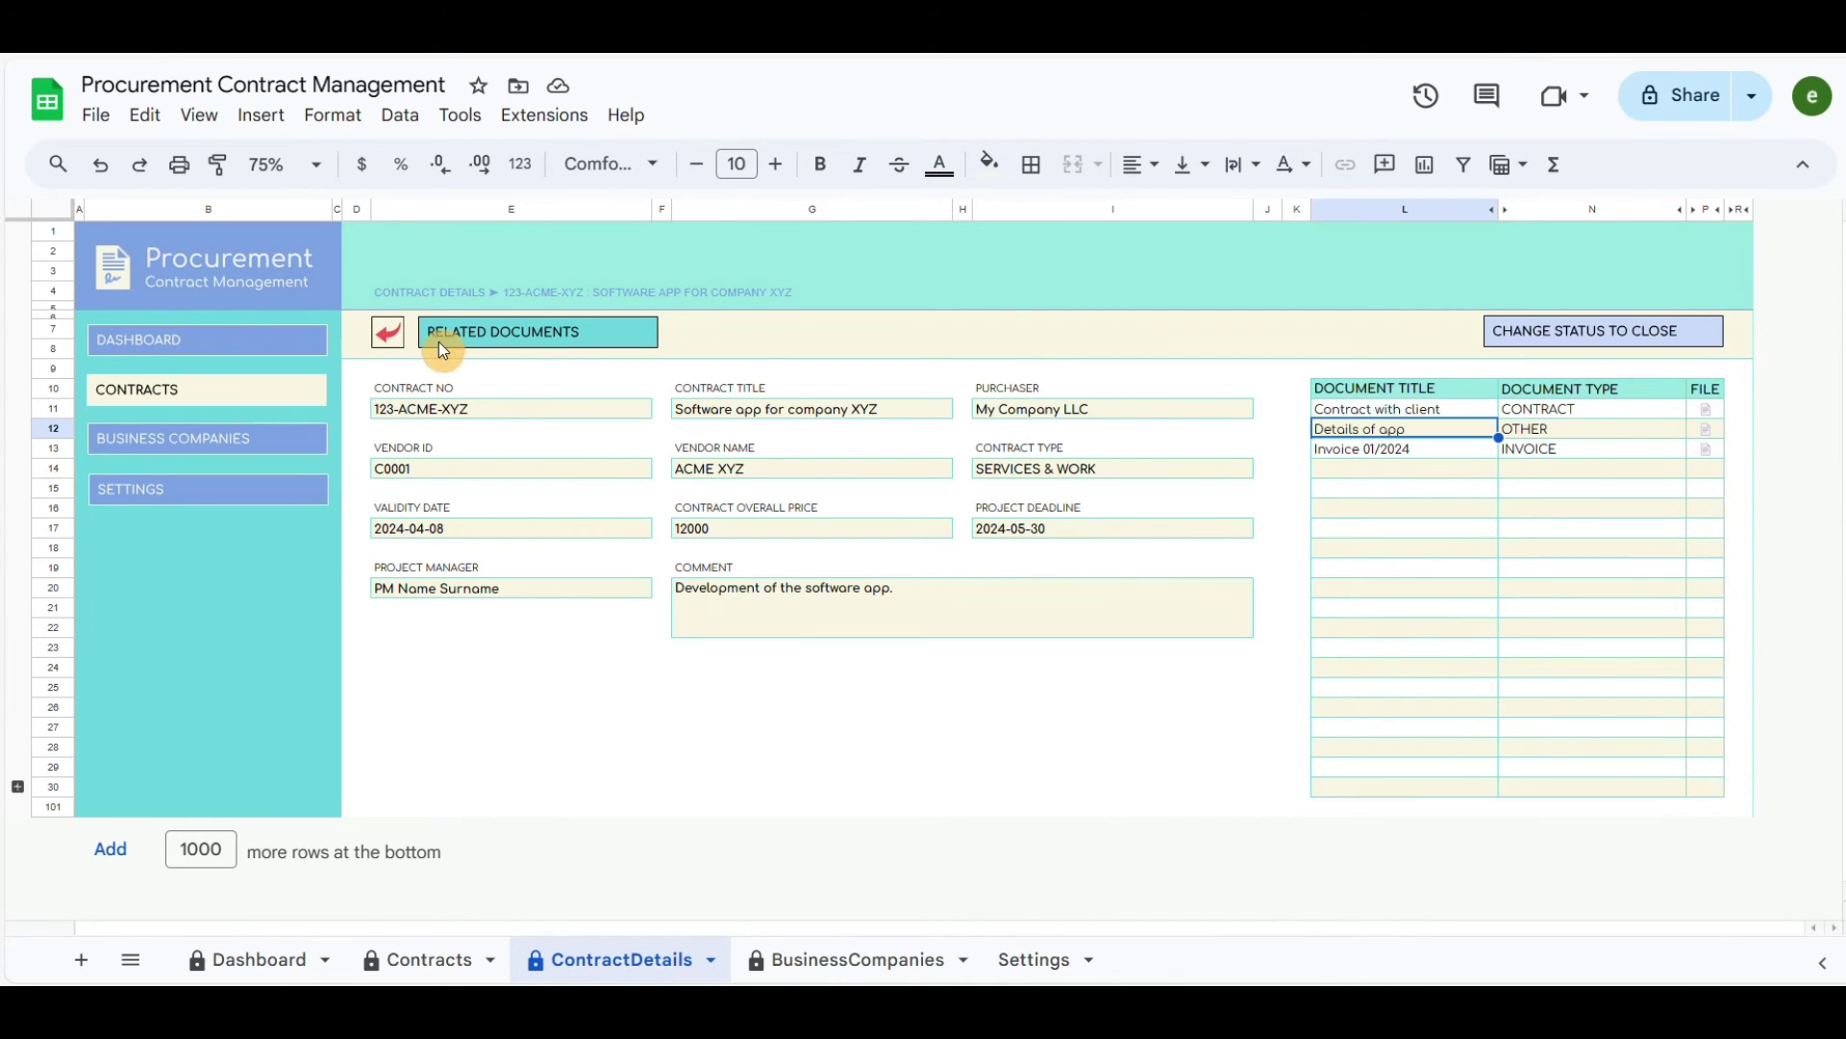
Open contract K0002's details, which have no documents yet, then return to the Contracts list.
{"action": "left_click", "coordinate": [387, 337]}
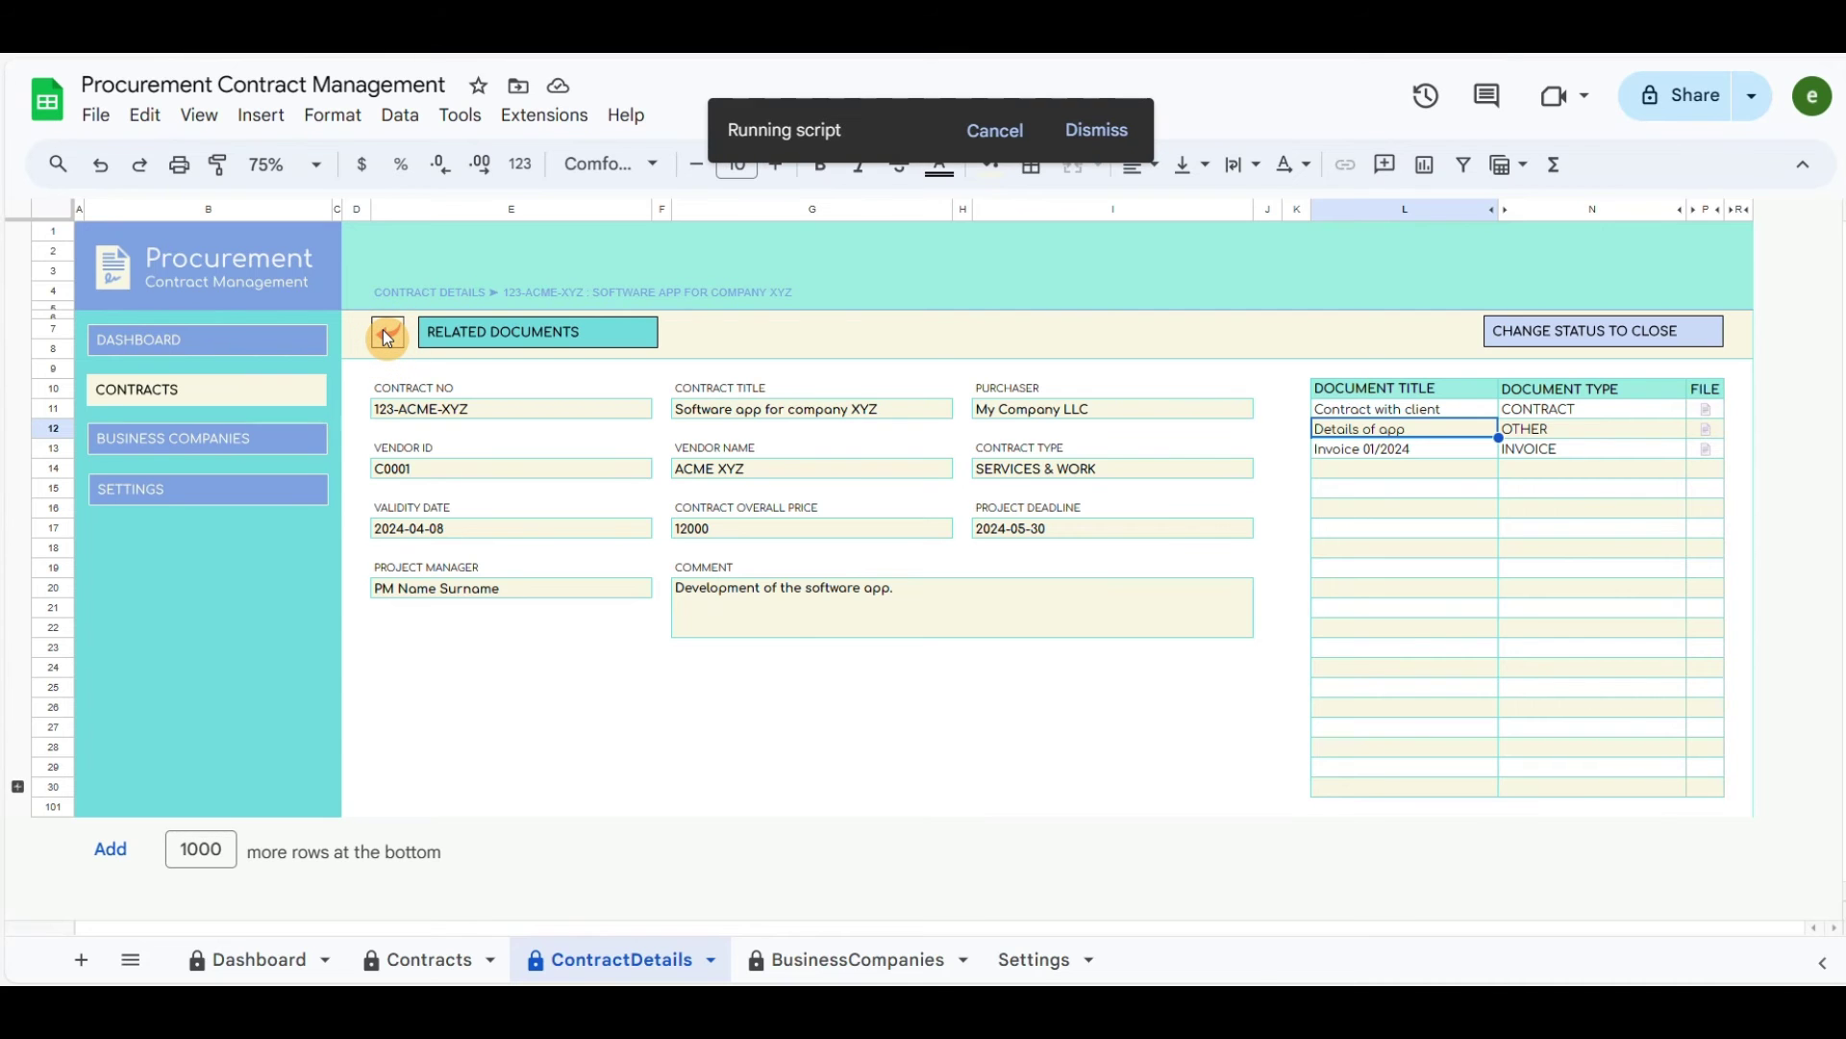
{"action": "left_click", "coordinate": [360, 491]}
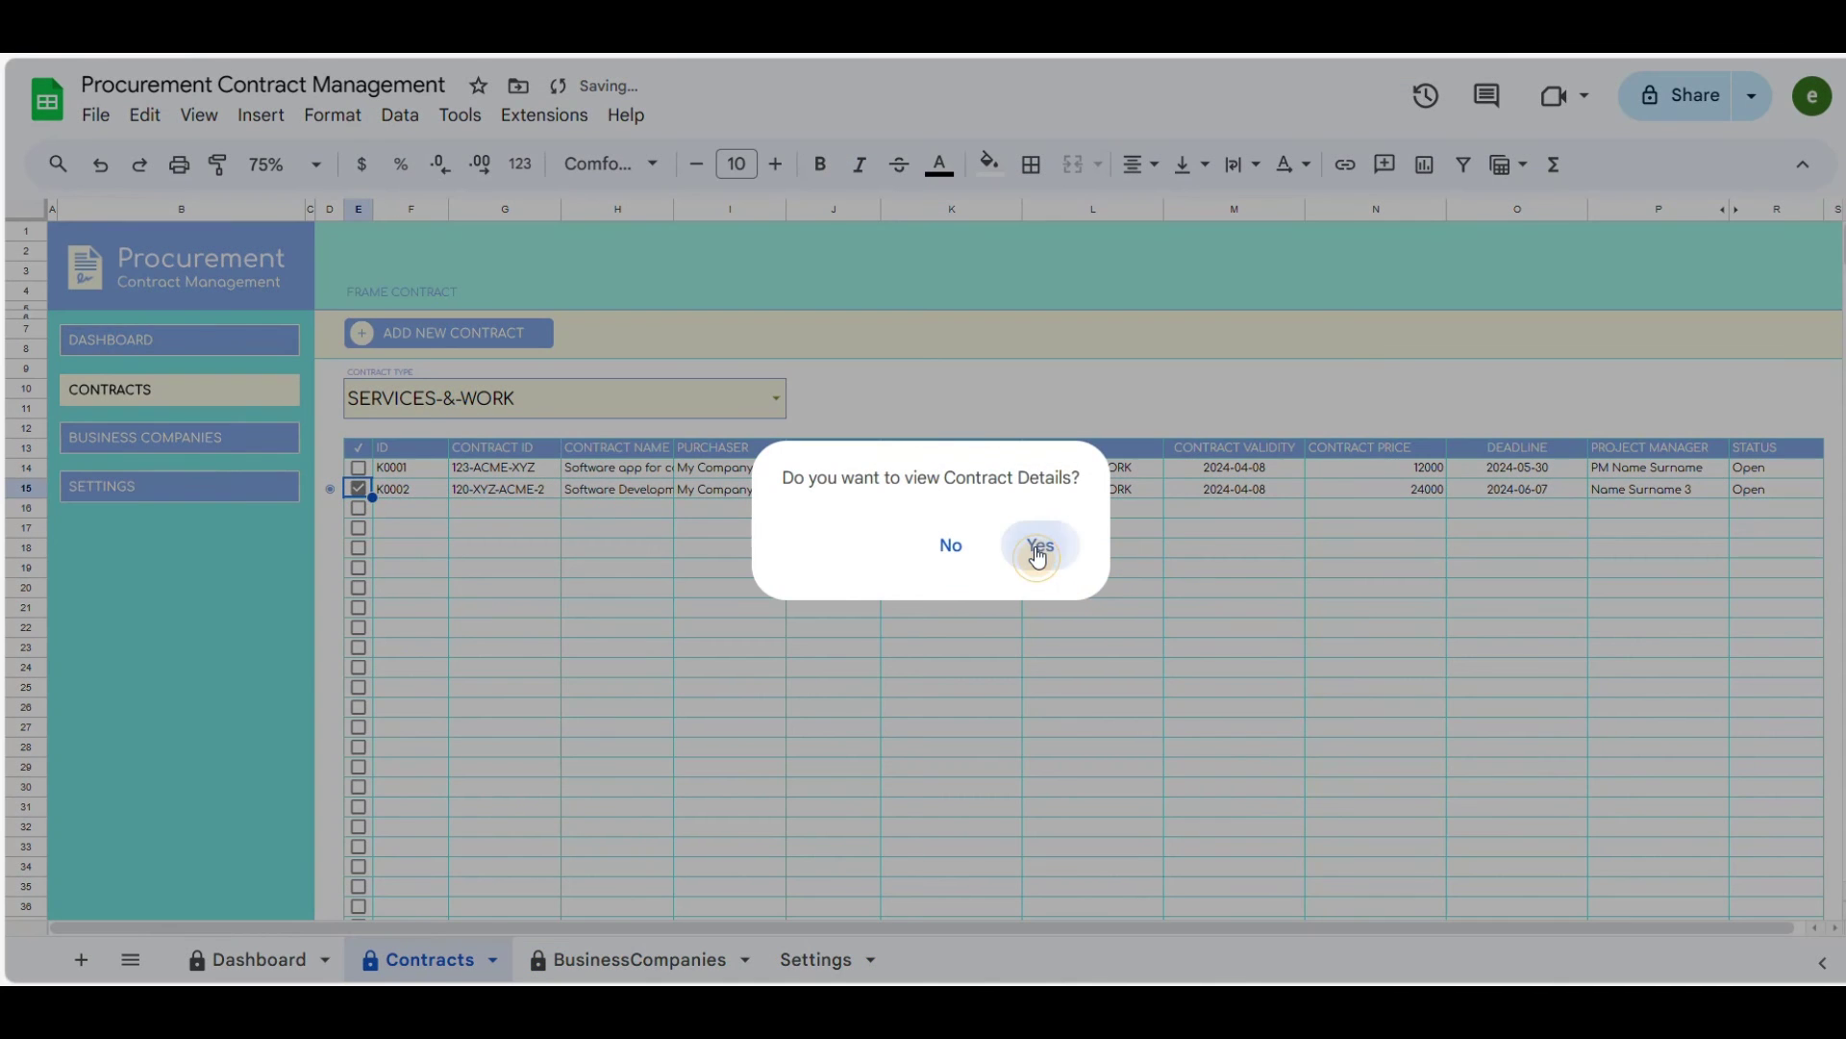
{"action": "left_click", "coordinate": [1039, 546]}
{"action": "left_click", "coordinate": [1219, 662]}
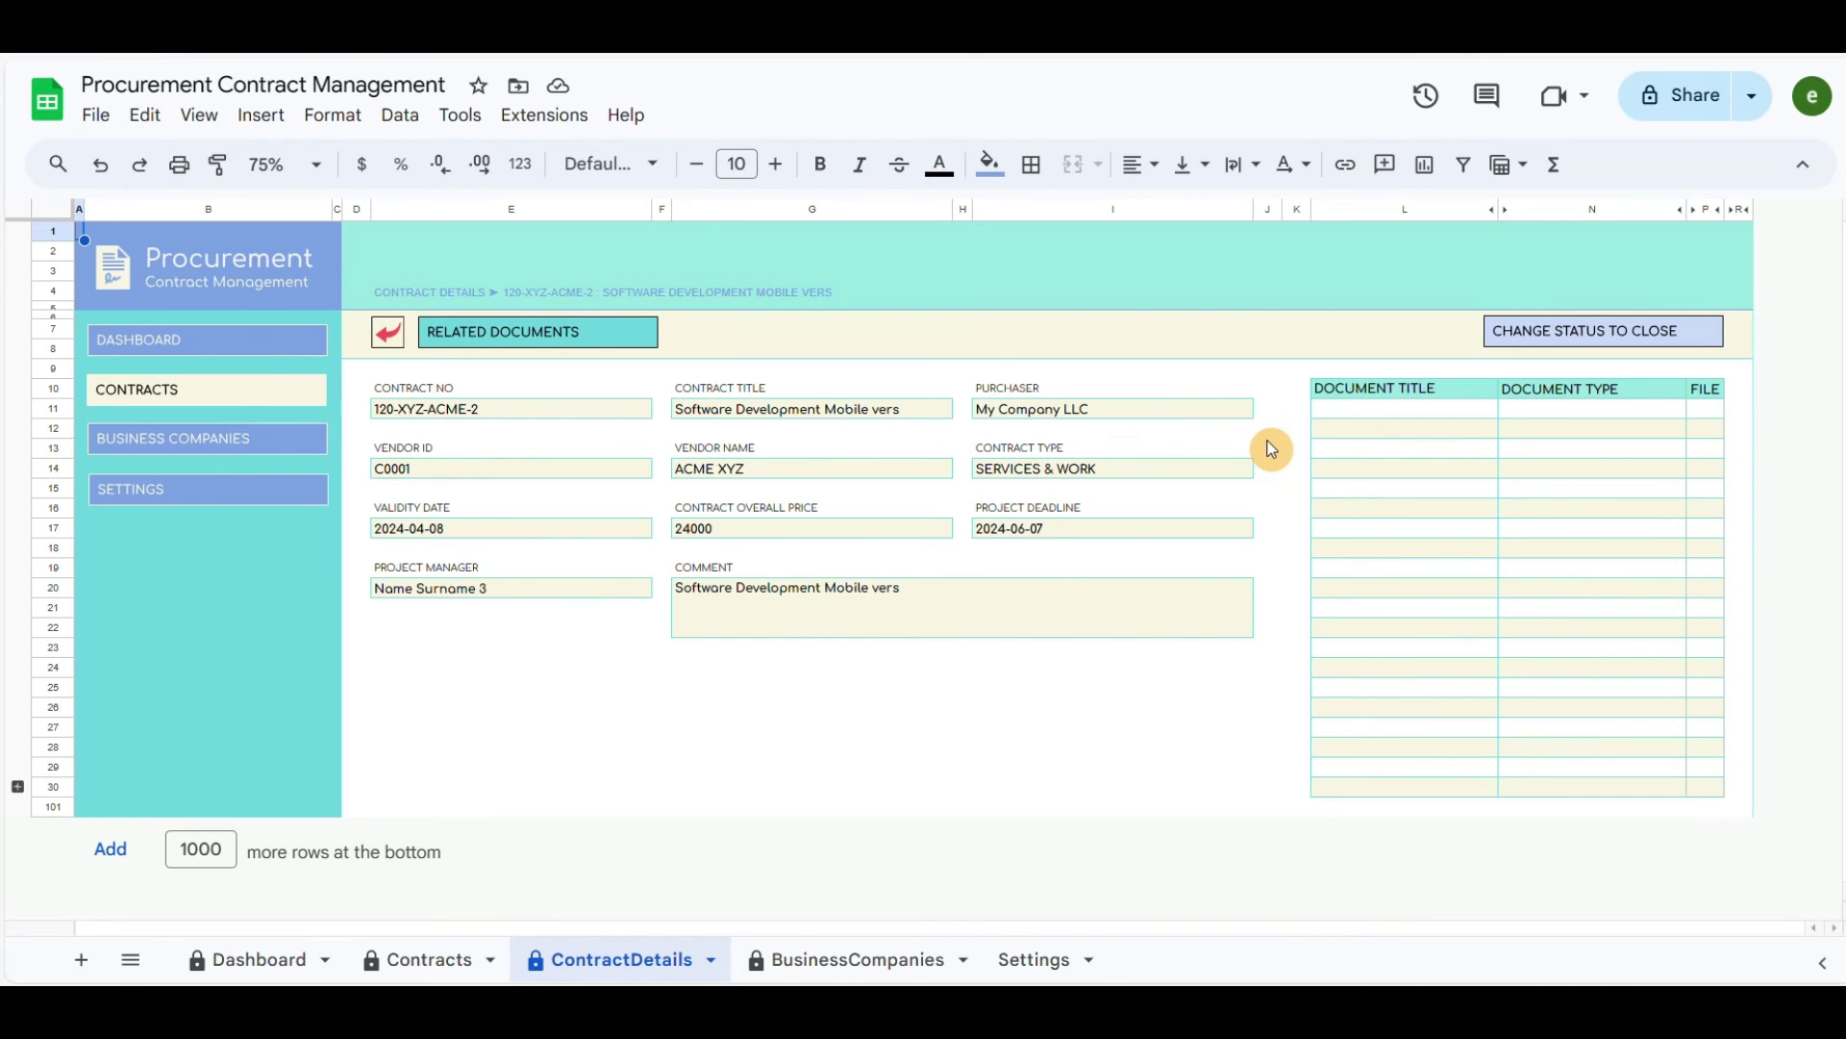
{"action": "left_click", "coordinate": [399, 342]}
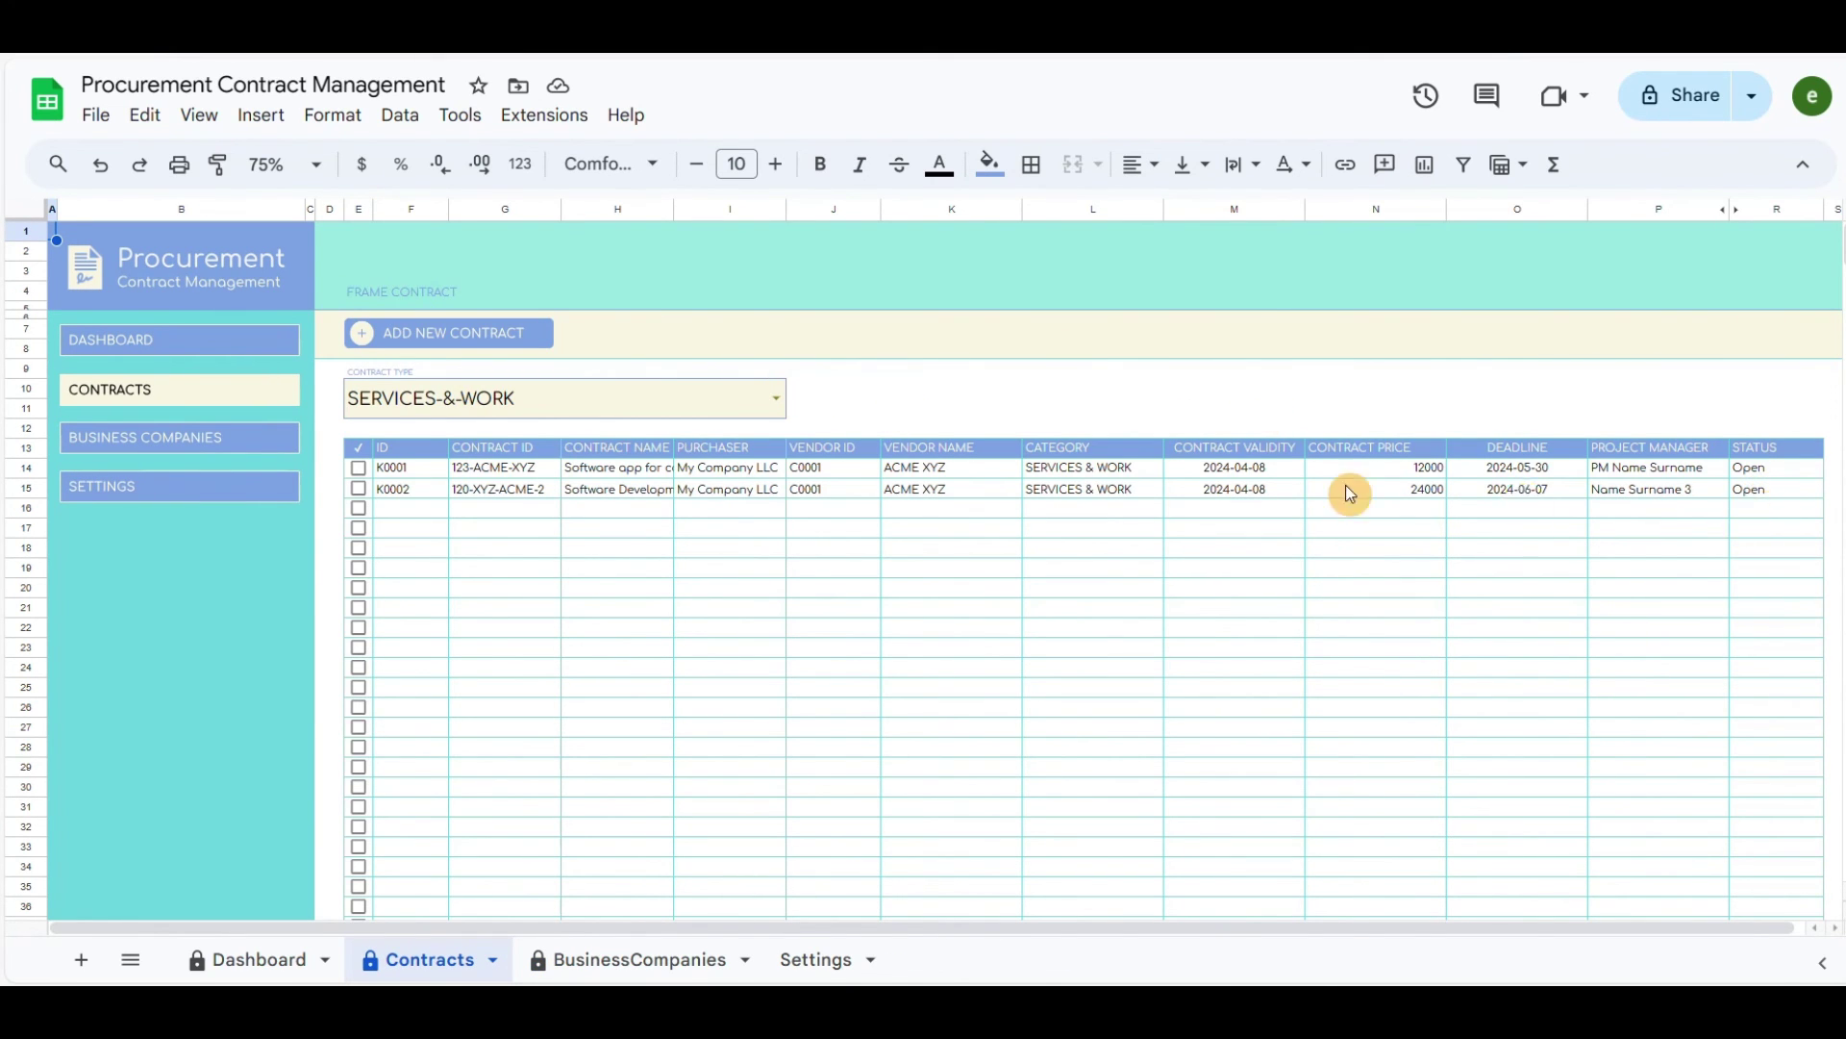
Select contract K0001, confirm the prompts, and change its status to Closed, leaving K0002 Open.
{"action": "left_click", "coordinate": [361, 468]}
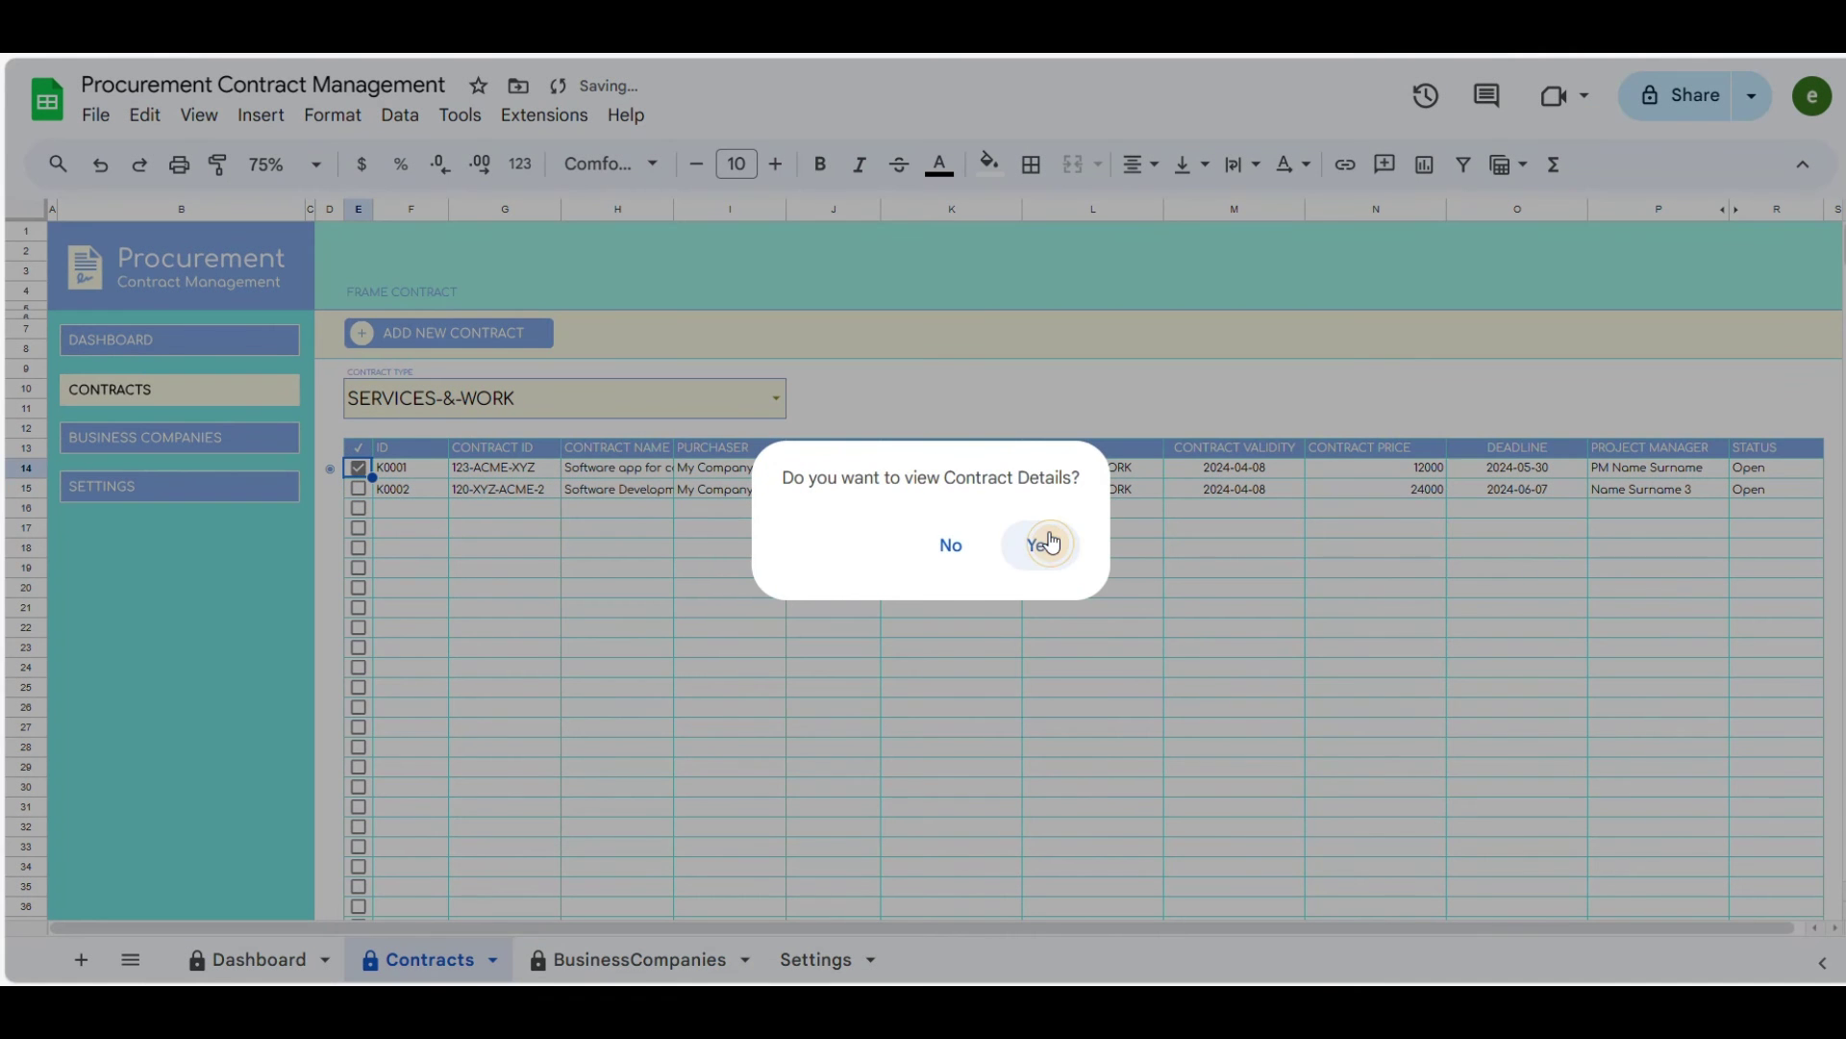
{"action": "left_click", "coordinate": [1040, 544]}
{"action": "left_click", "coordinate": [1190, 644]}
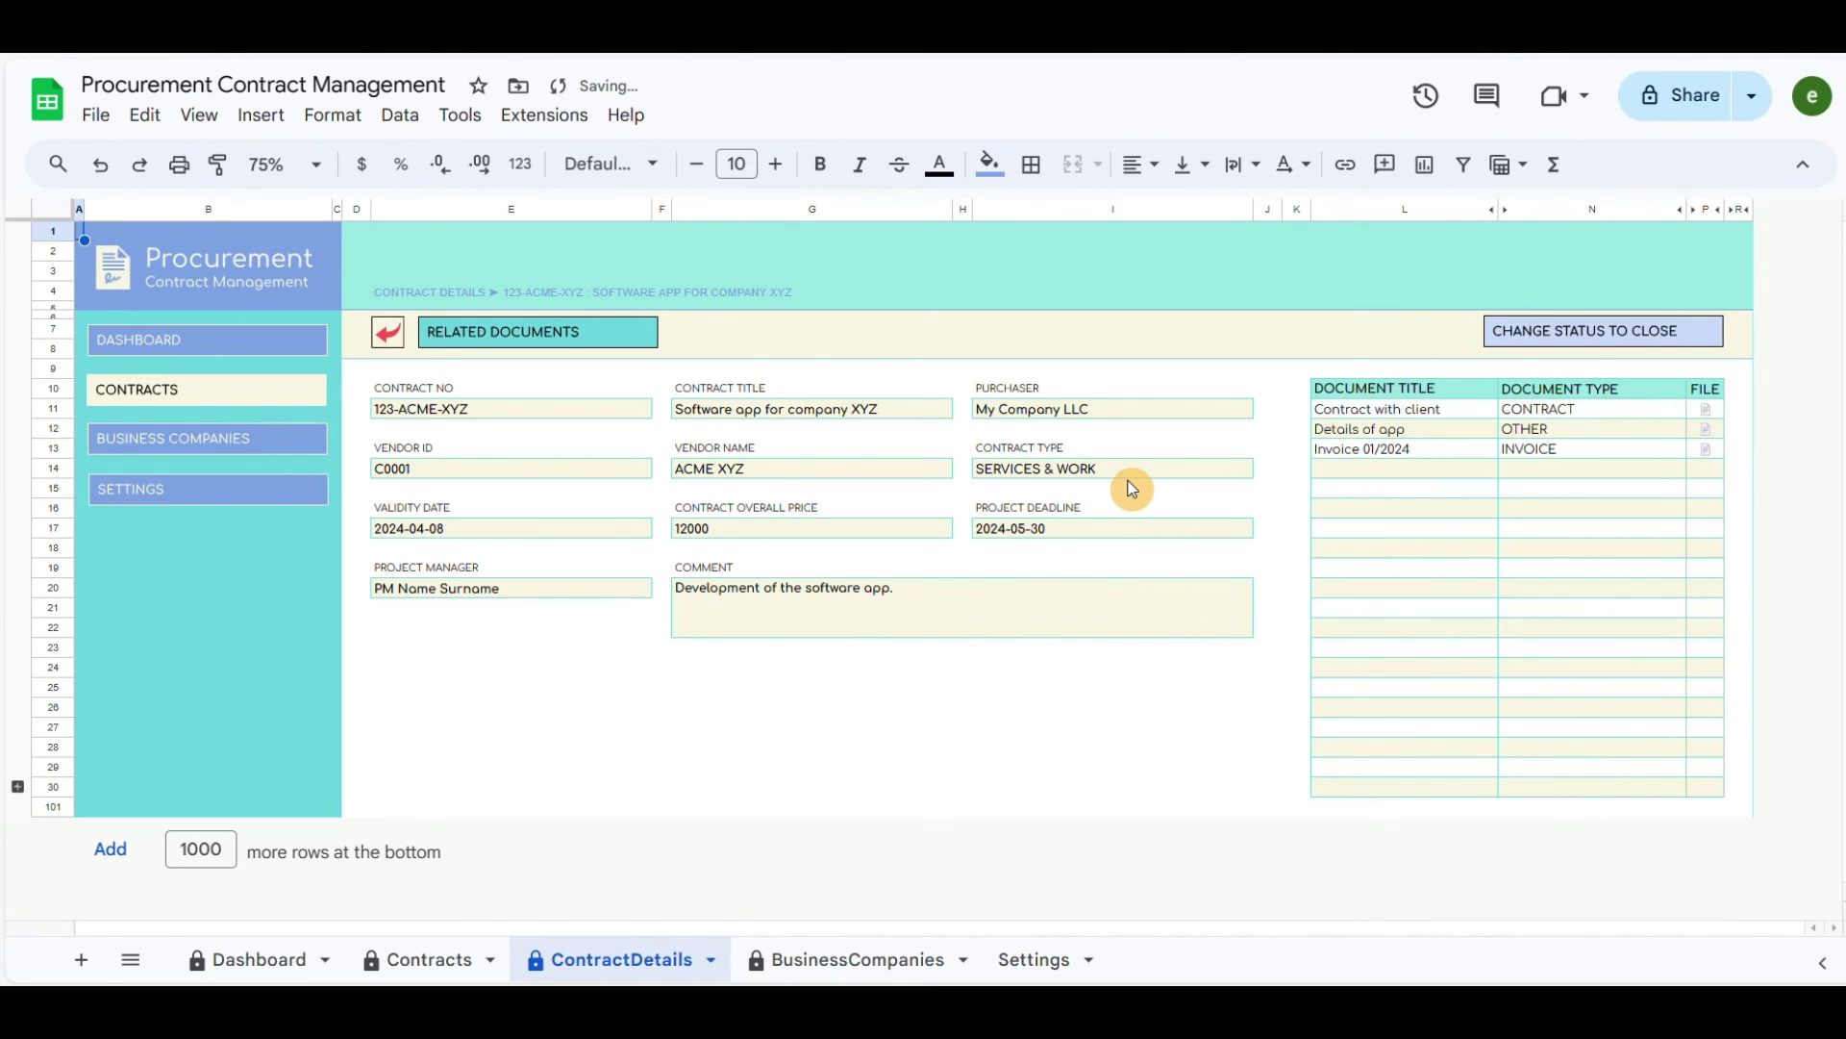
{"action": "left_click", "coordinate": [1594, 339]}
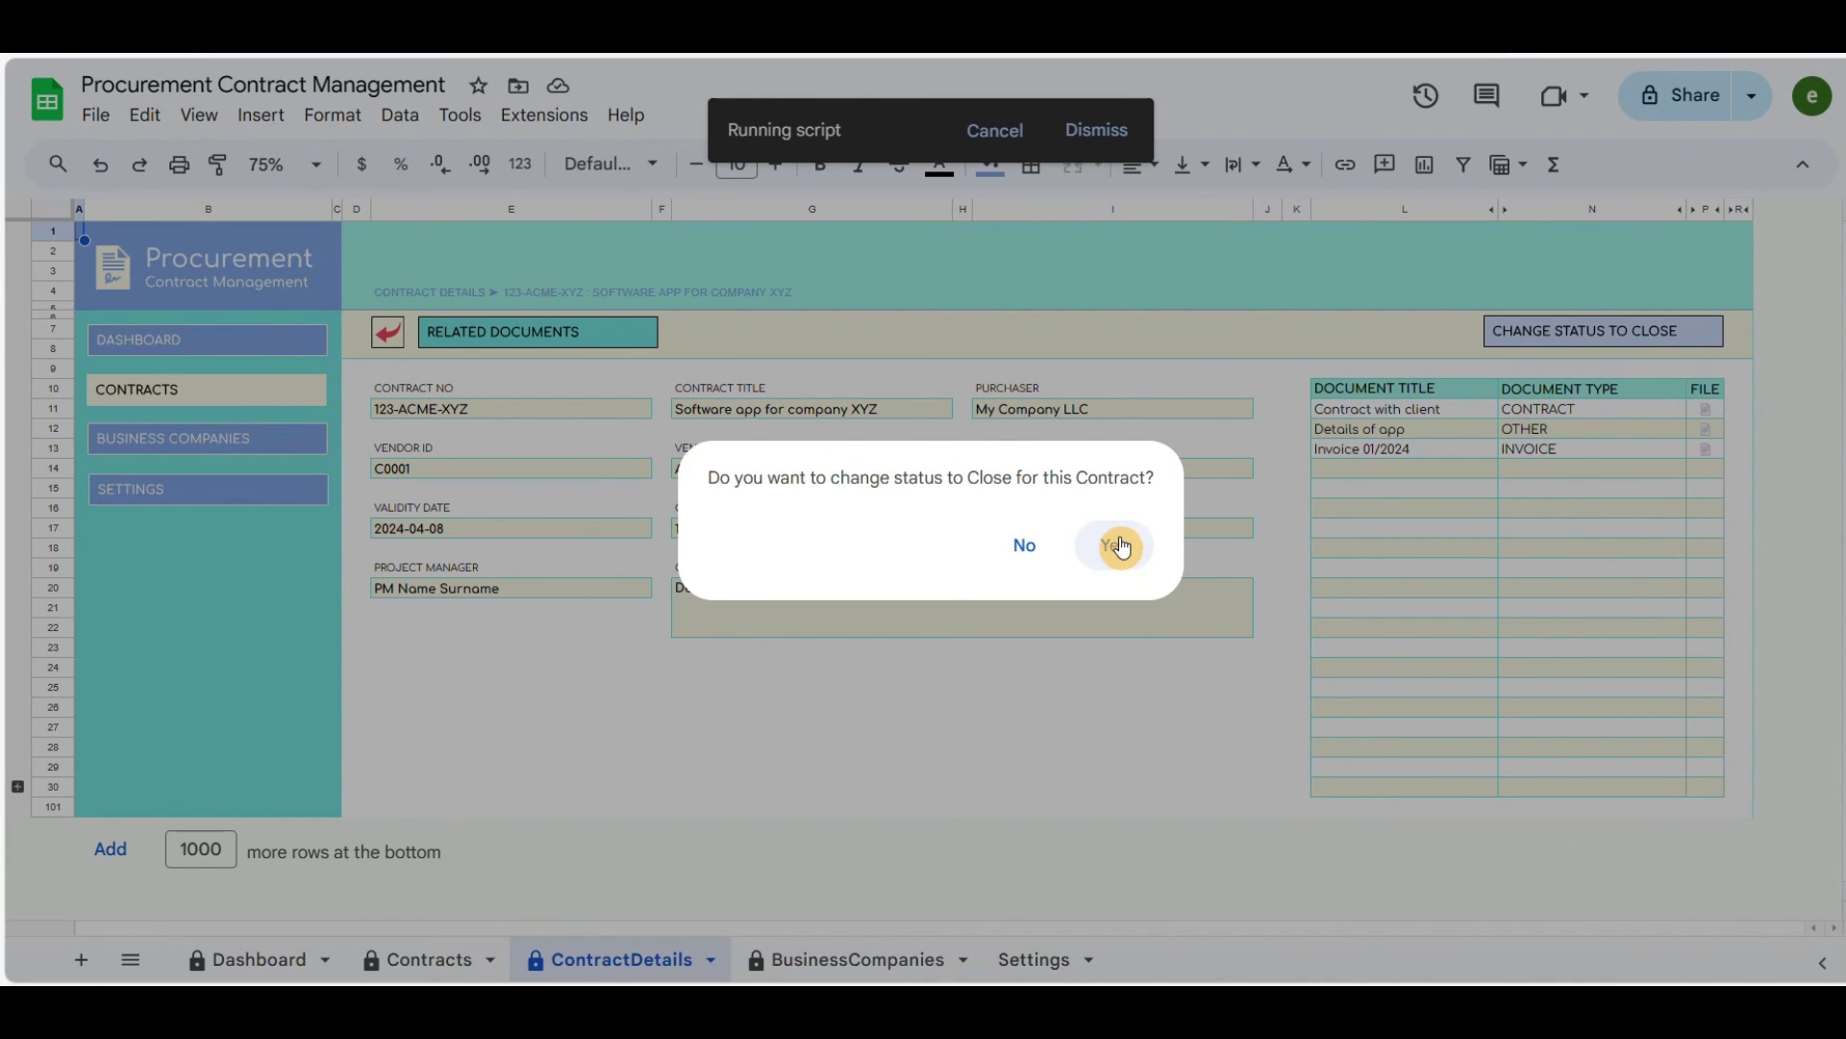
{"action": "left_click", "coordinate": [1112, 547]}
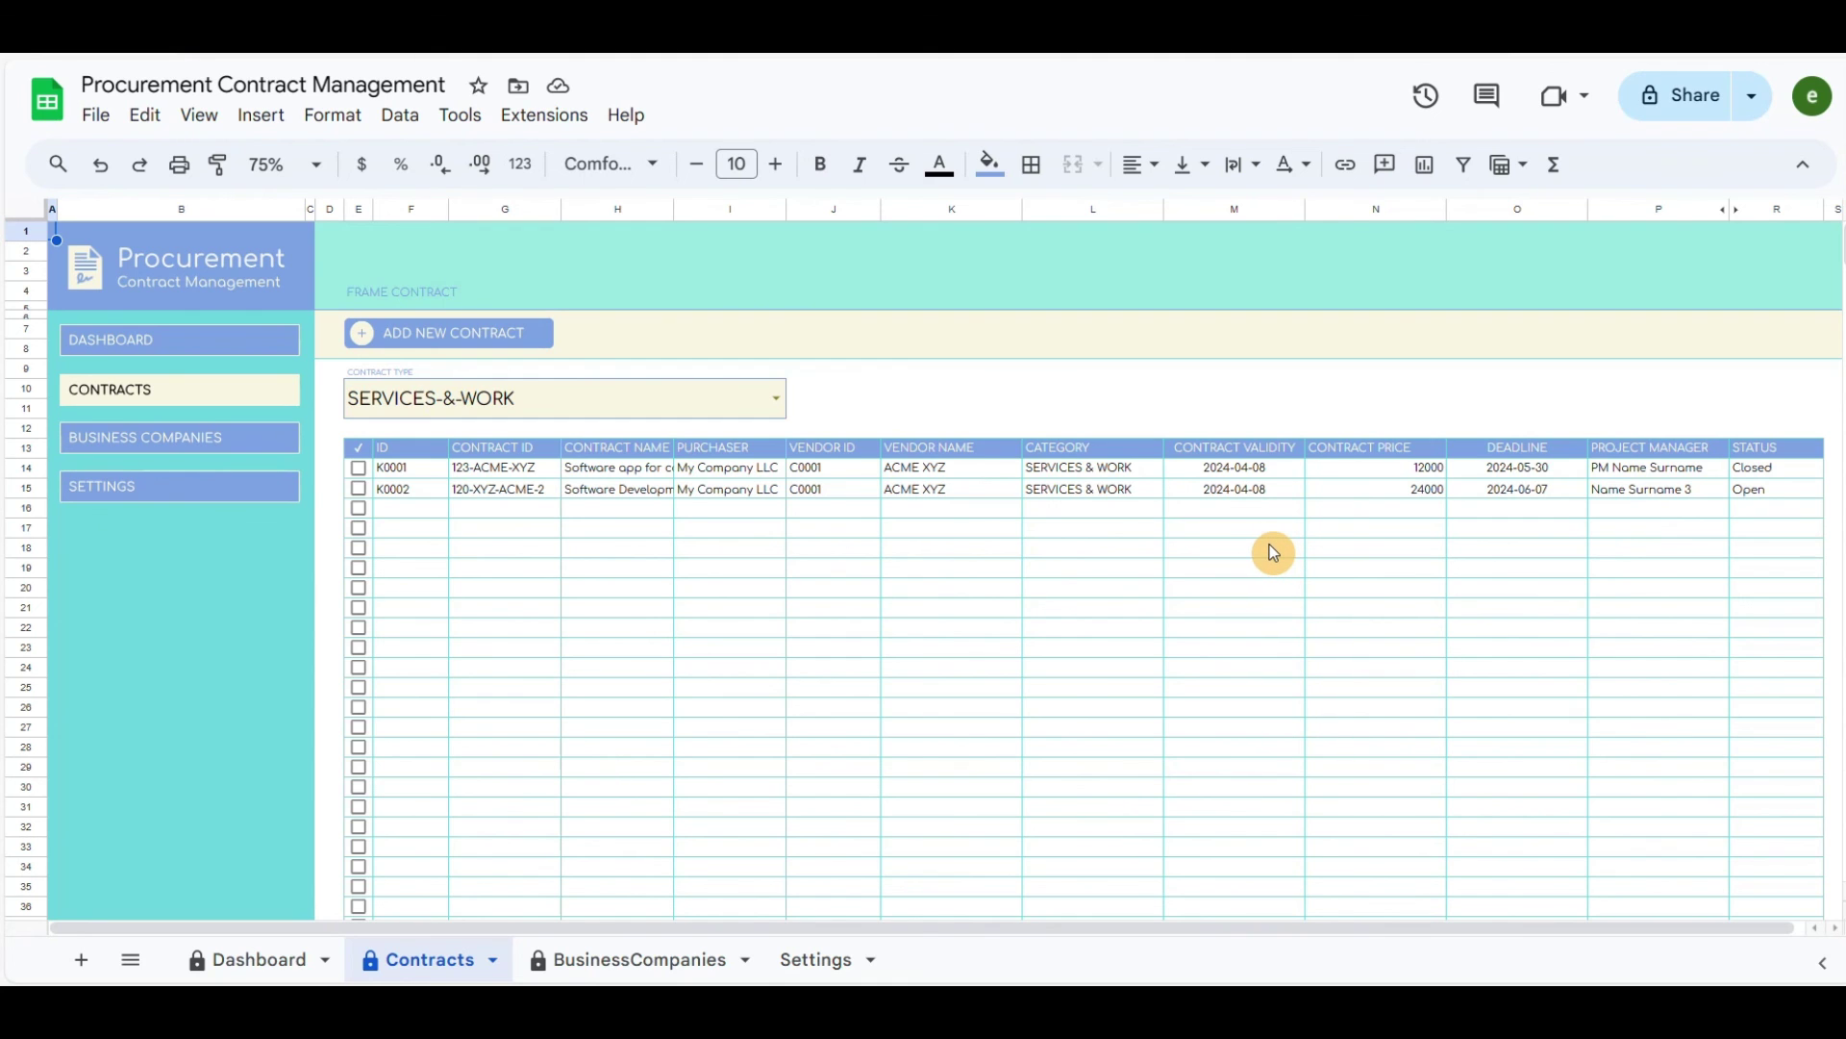
Open the Dashboard and review its totals: 2 contracts, 1 open, 1 closed, value 36000.
{"action": "left_click", "coordinate": [104, 341]}
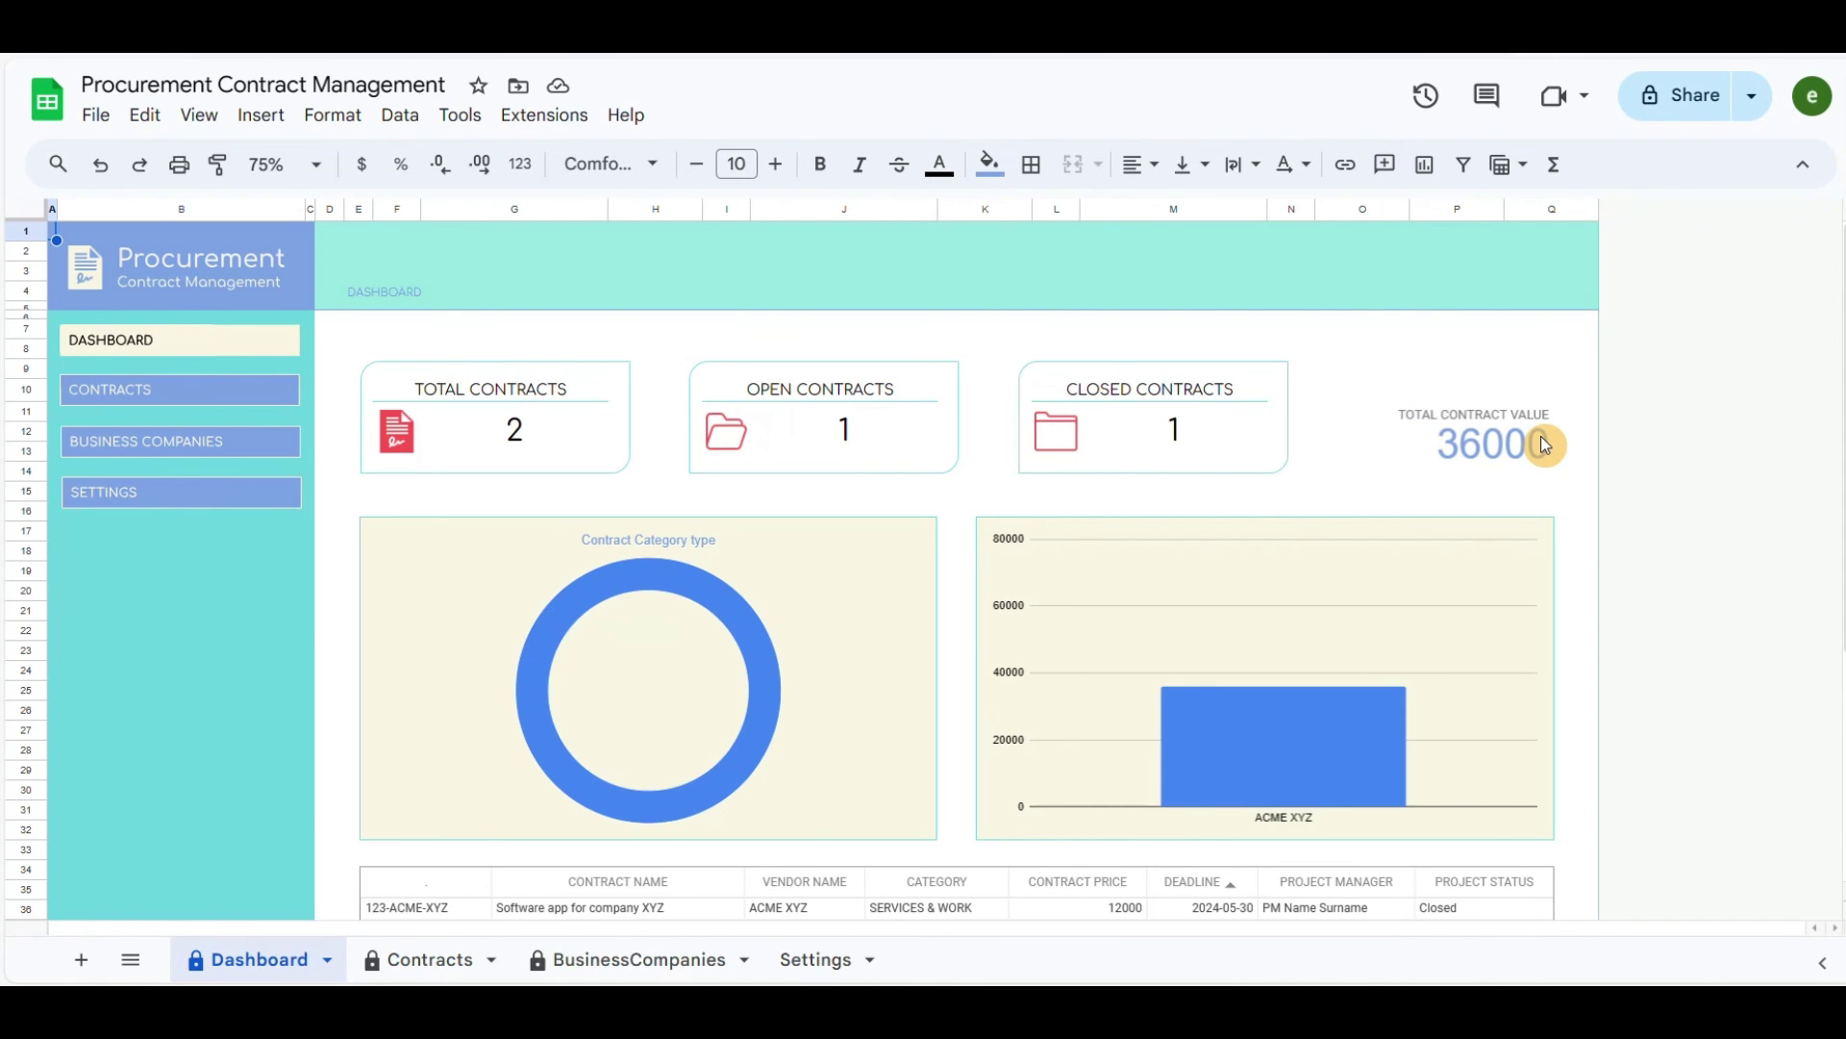
{"action": "scroll", "coordinate": [1442, 432], "scroll_direction": "down", "scroll_amount": 5}
{"action": "scroll", "coordinate": [1154, 471], "scroll_direction": "up", "scroll_amount": 3}
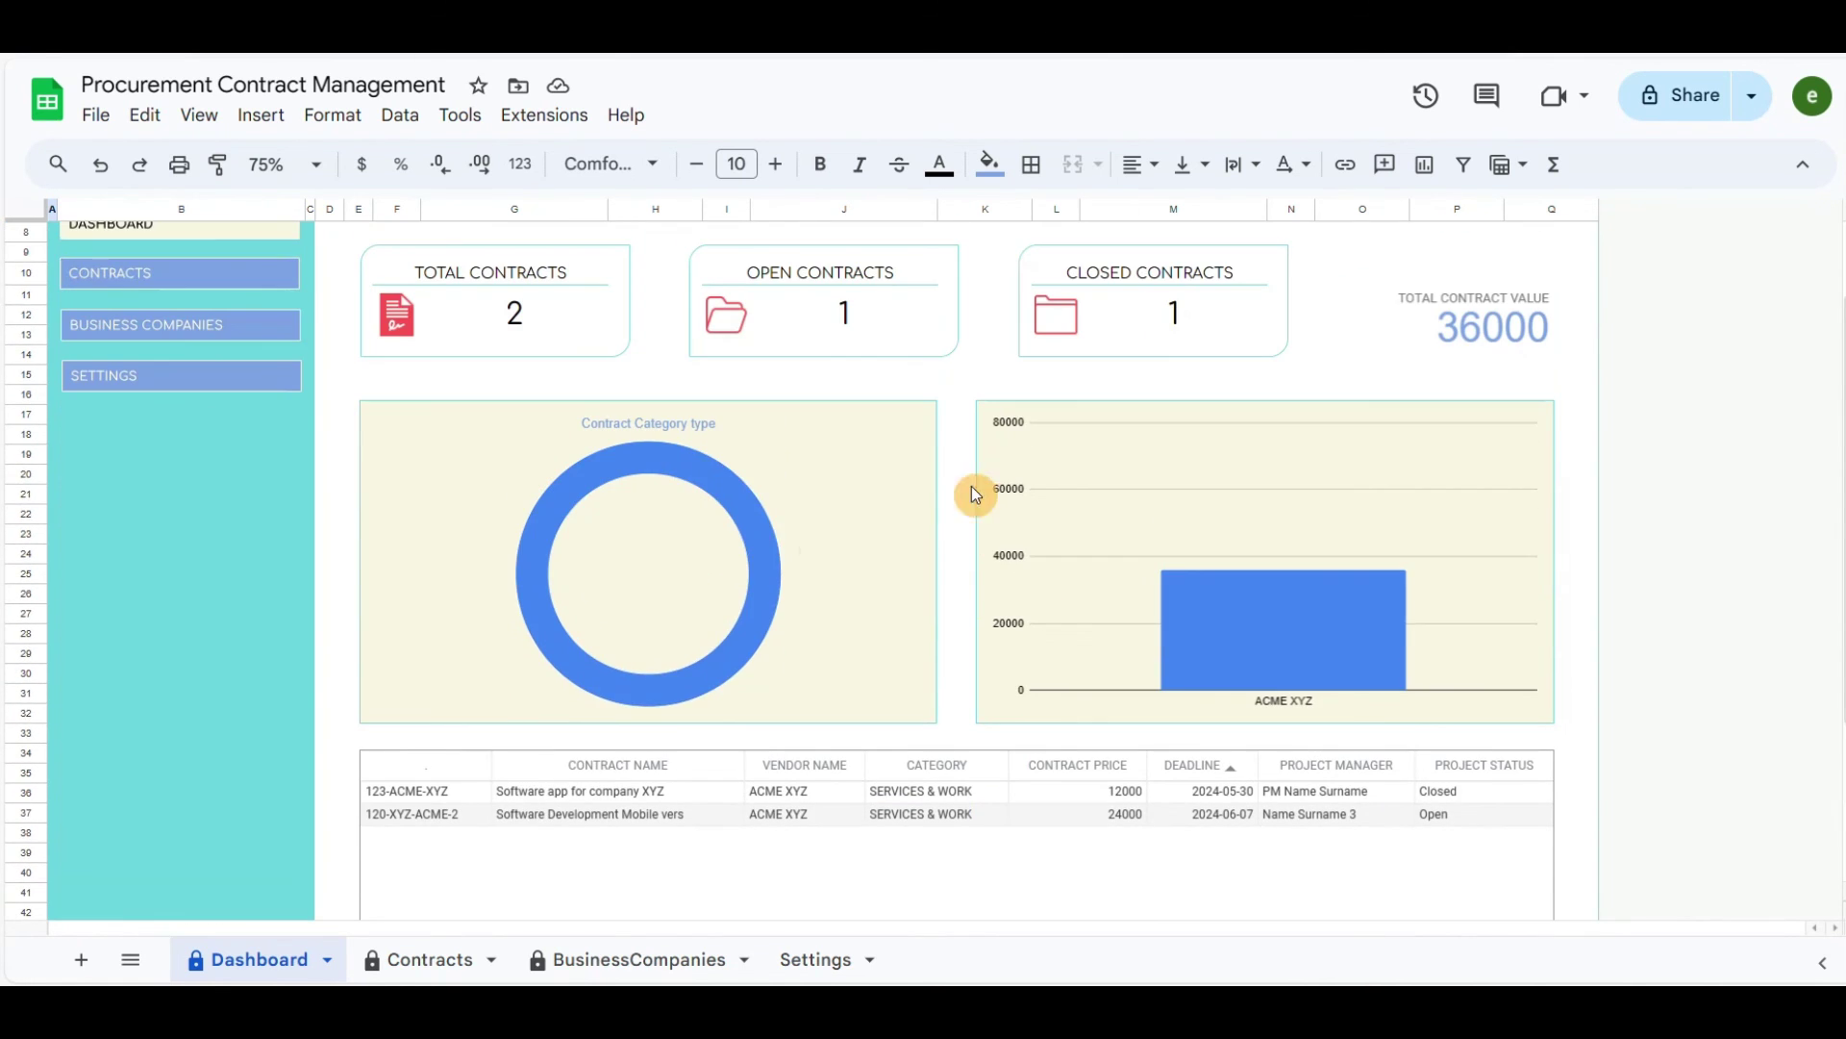
Inspect the contract category and contract price charts on the Dashboard.
{"action": "left_click", "coordinate": [764, 580]}
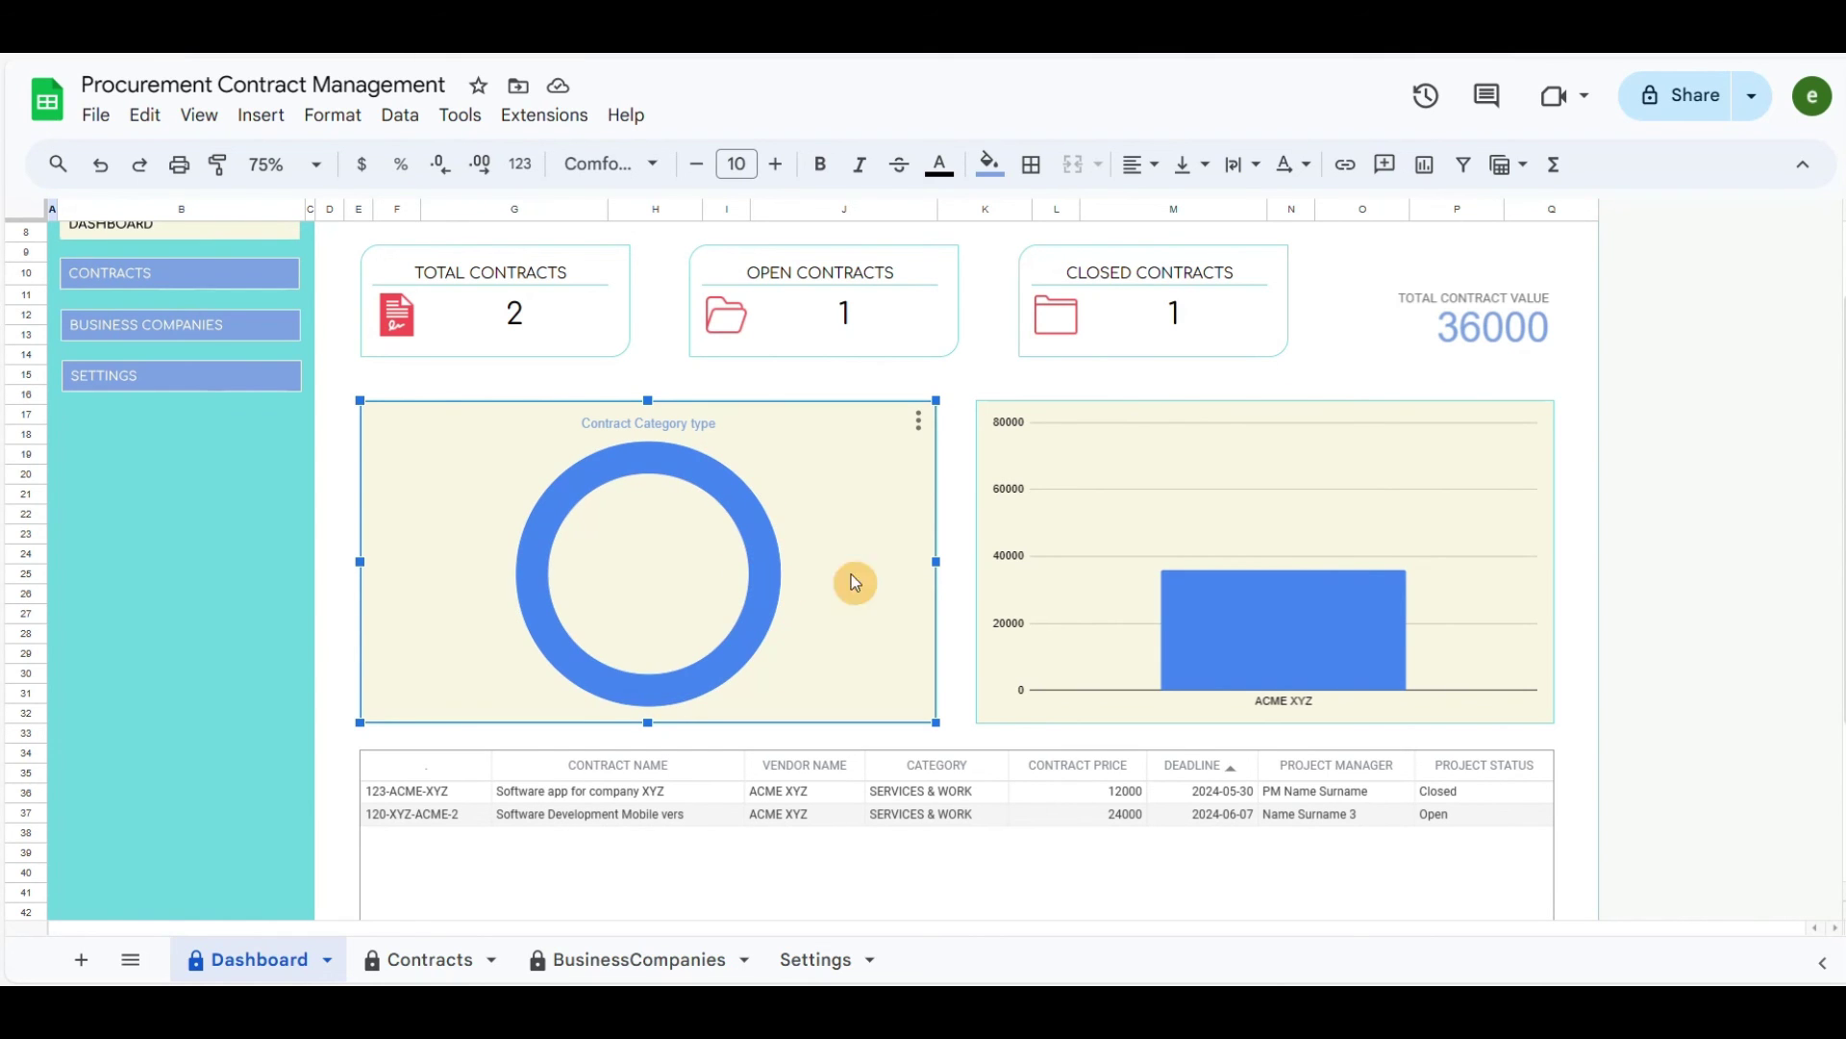
{"action": "left_click", "coordinate": [1289, 616]}
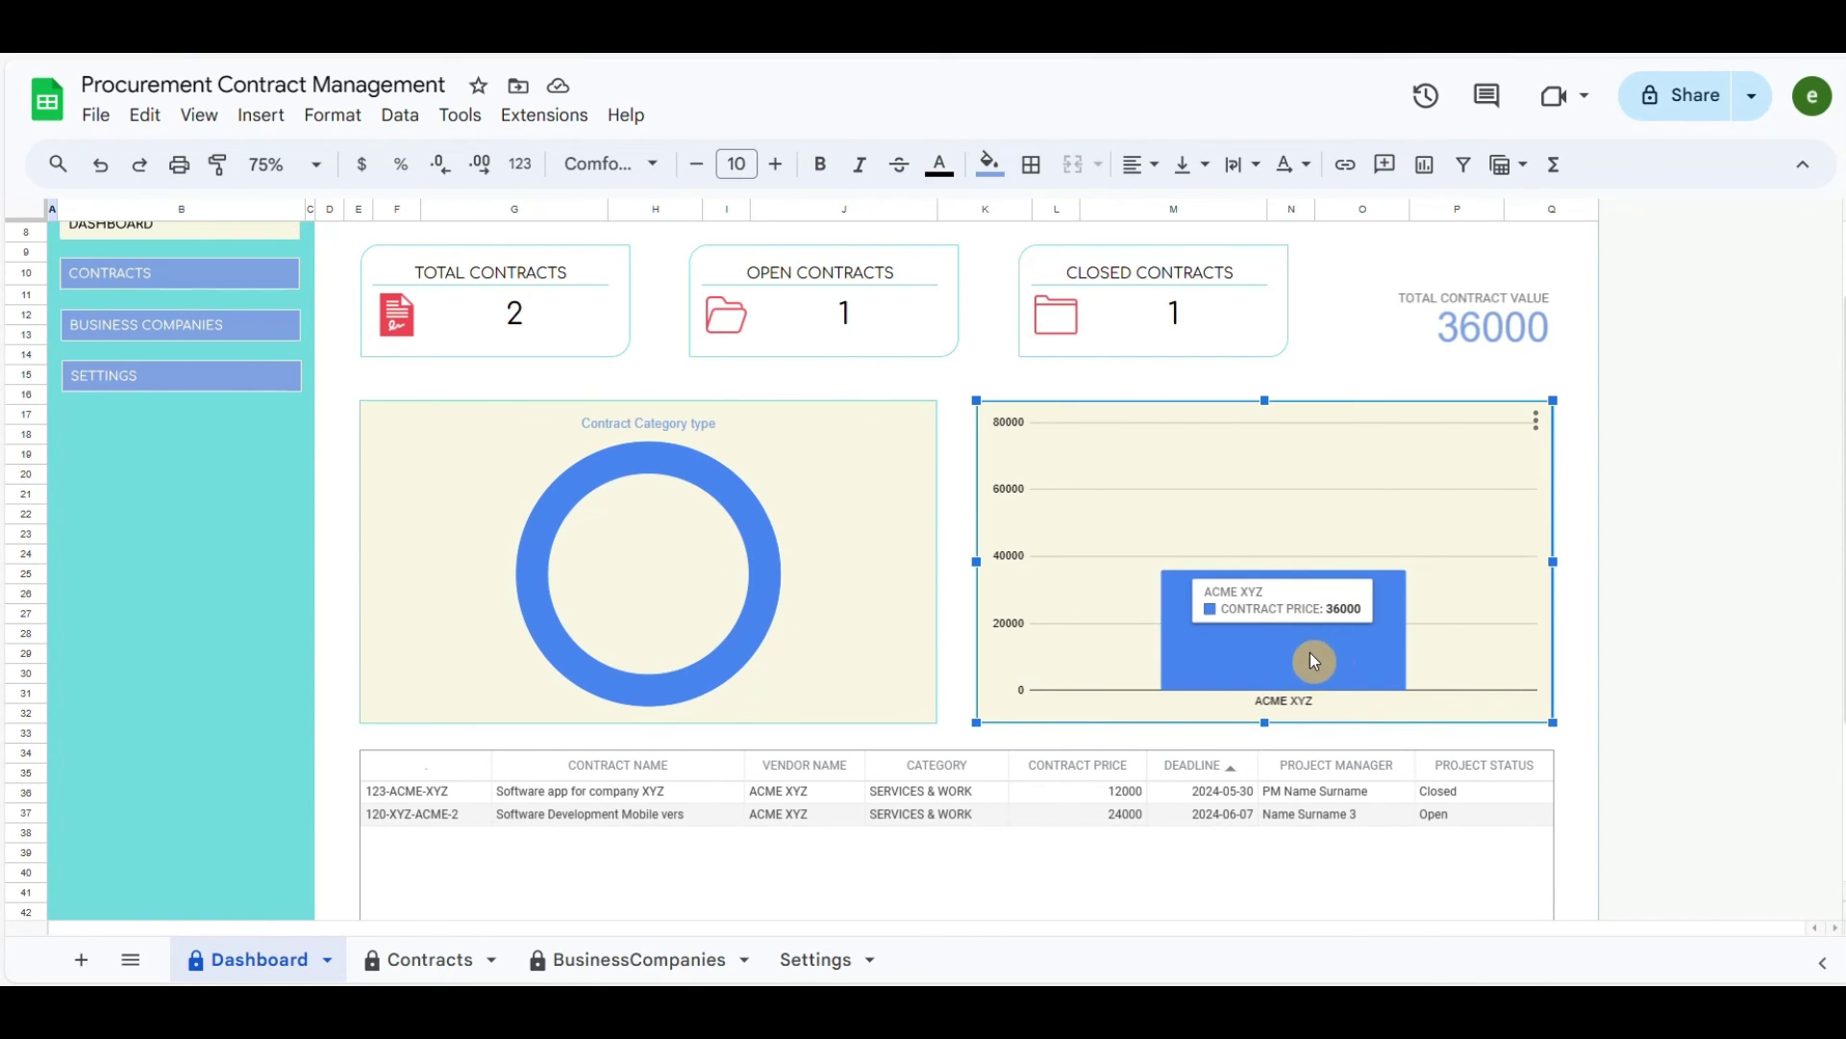
{"action": "scroll", "coordinate": [884, 745], "scroll_direction": "down", "scroll_amount": 2}
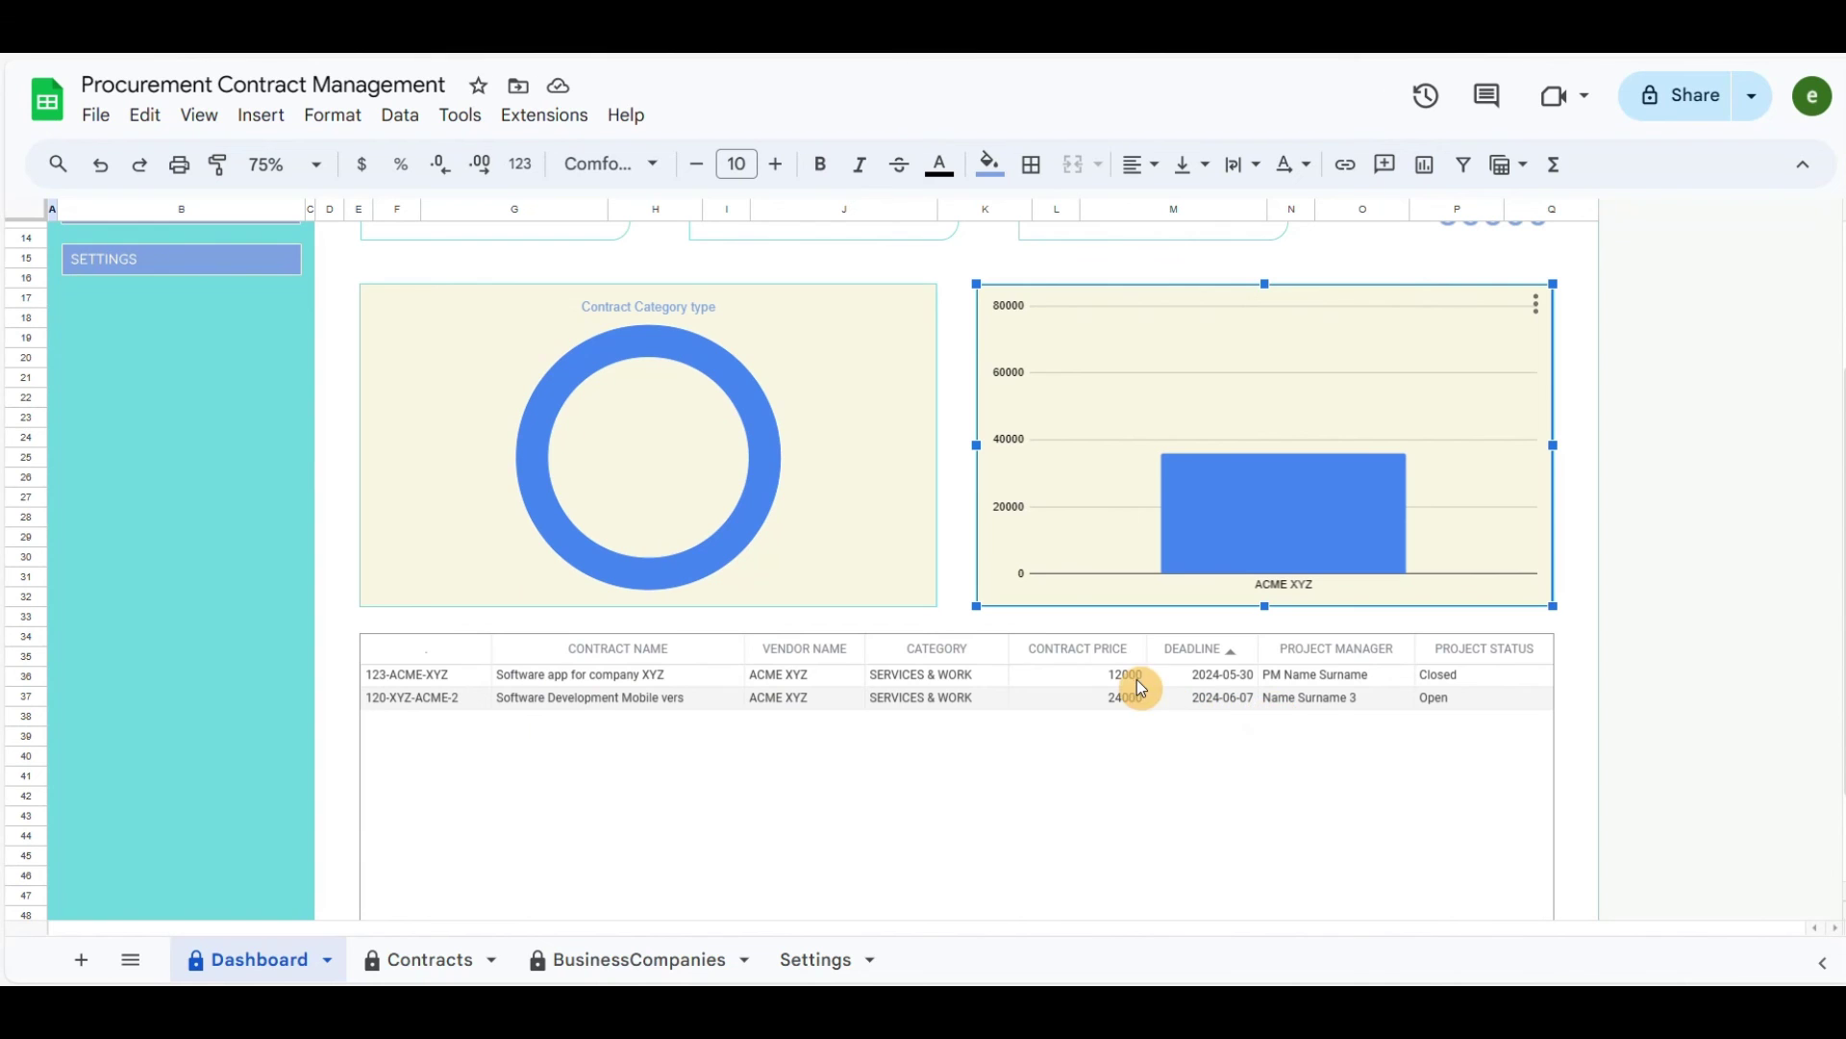
{"action": "scroll", "coordinate": [1273, 668], "scroll_direction": "up", "scroll_amount": 2}
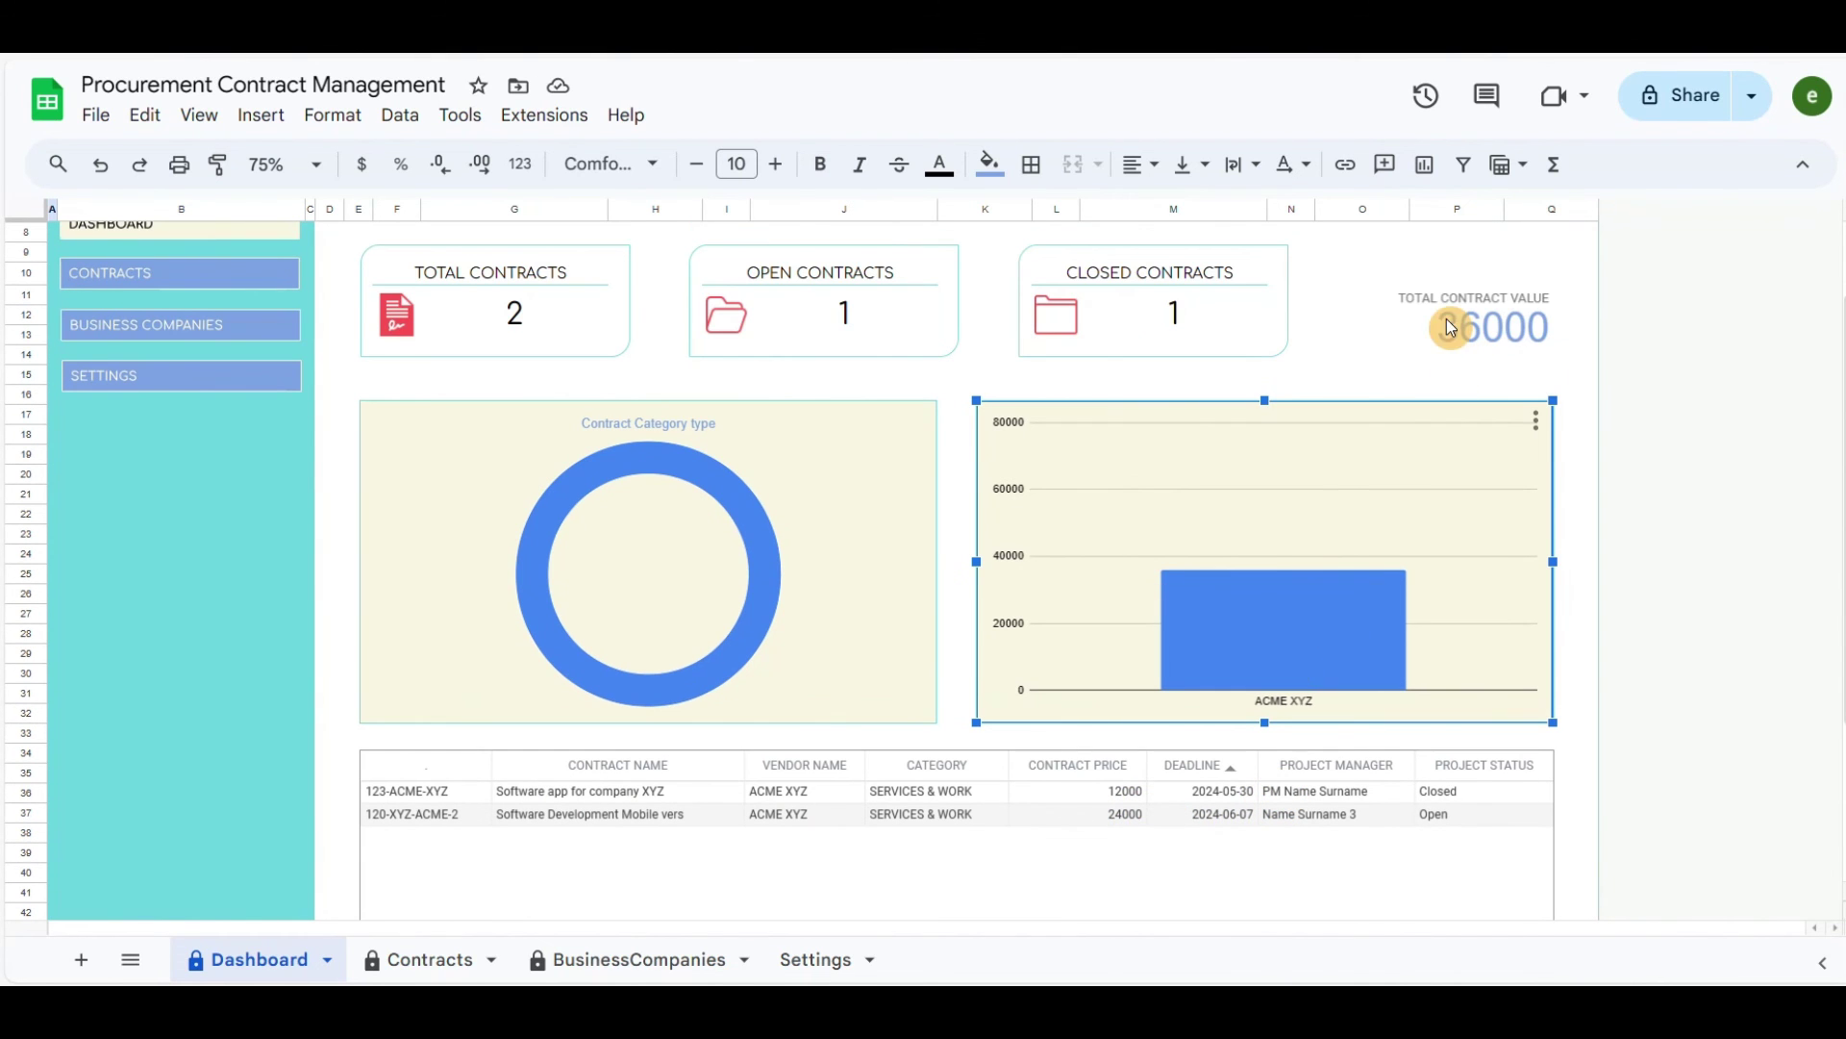